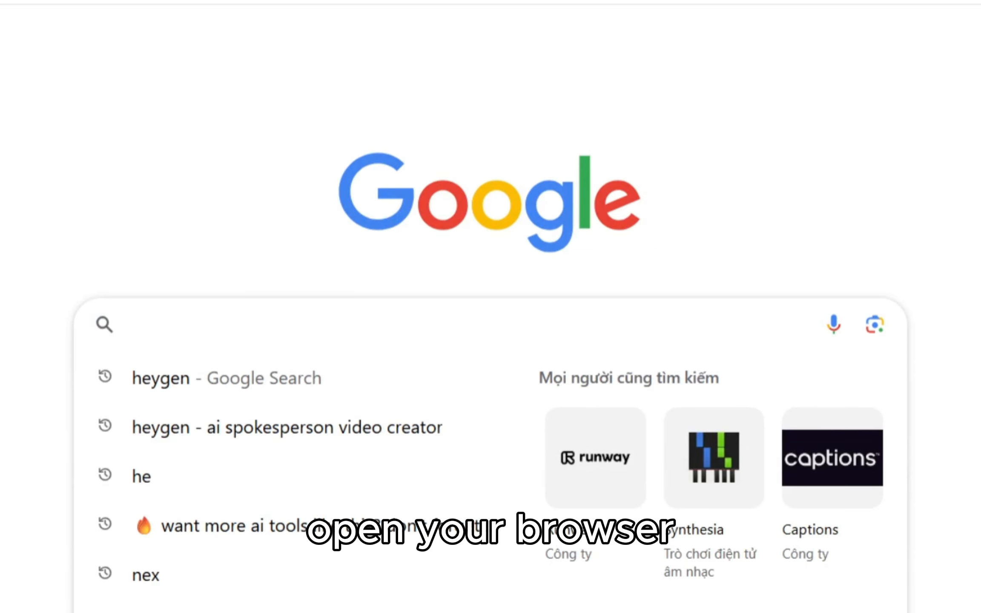
- Search Google for 'Heygen' to list the HeyGen.com link
{"action": "type", "text": "Heygen"}
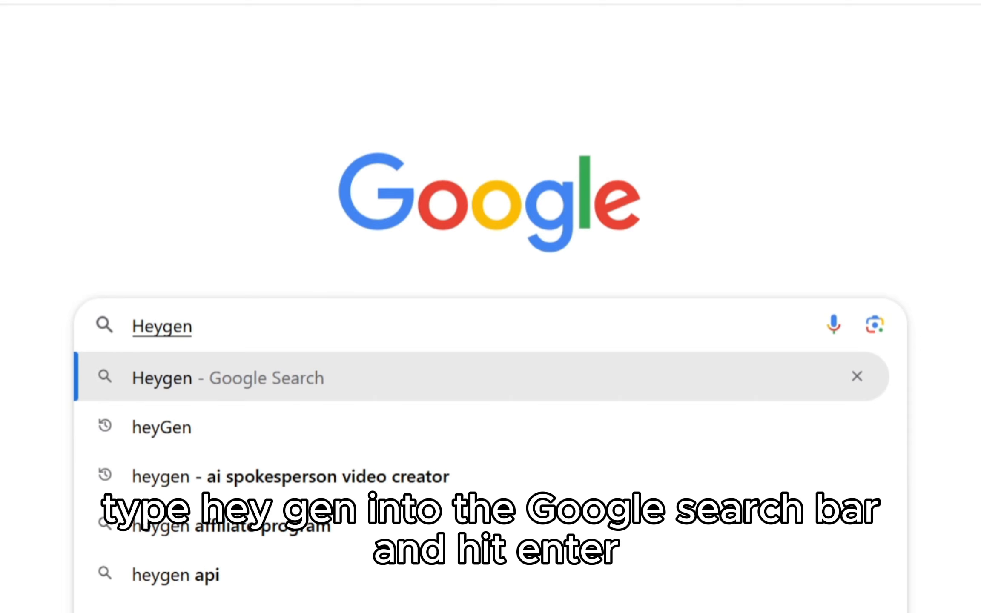
{"action": "key", "text": "Return"}
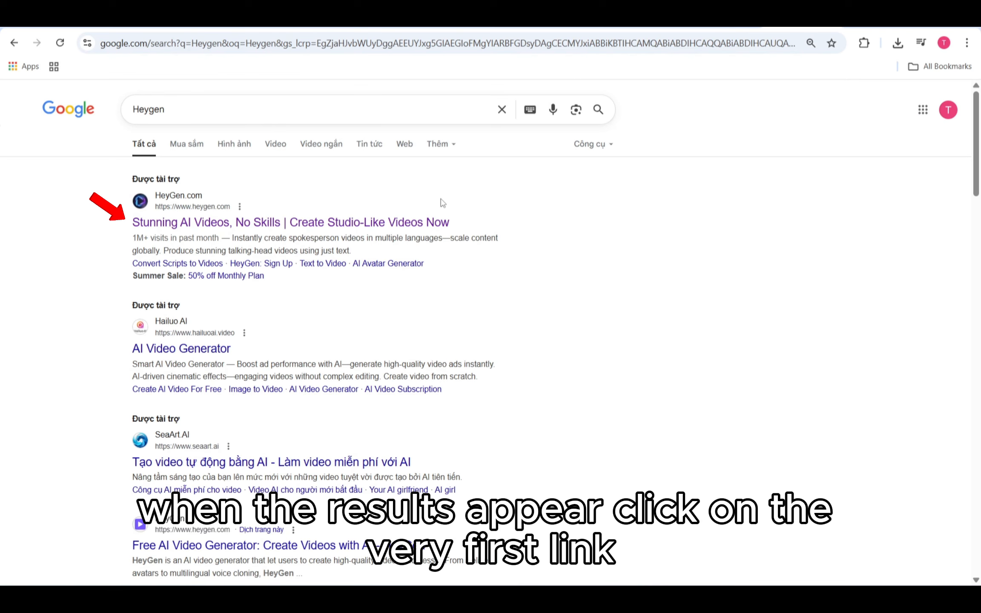
- Open HeyGen.com from the results and sign up for free with a Google account
{"action": "left_click", "coordinate": [396, 223]}
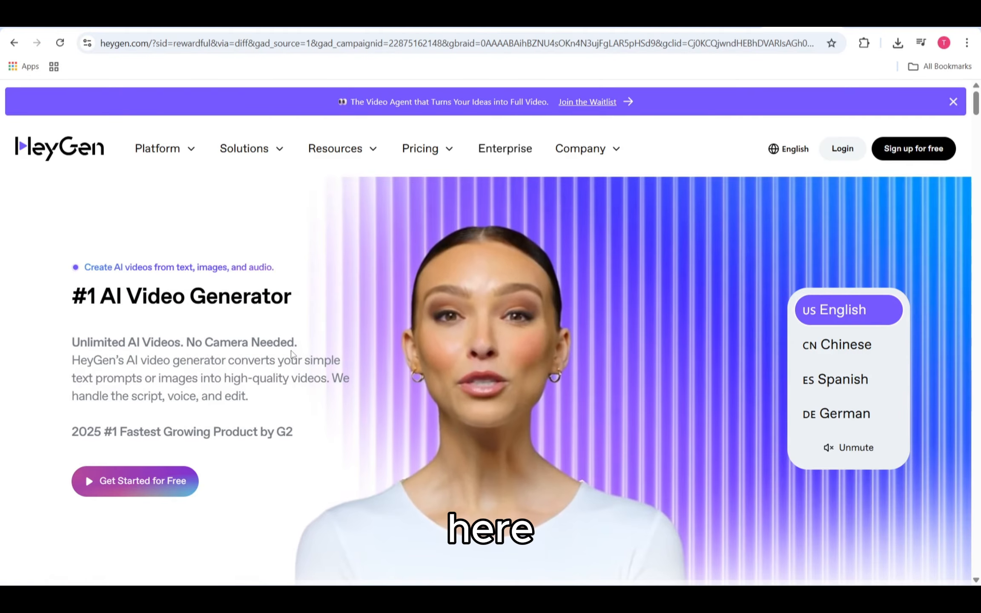
{"action": "left_click", "coordinate": [184, 483]}
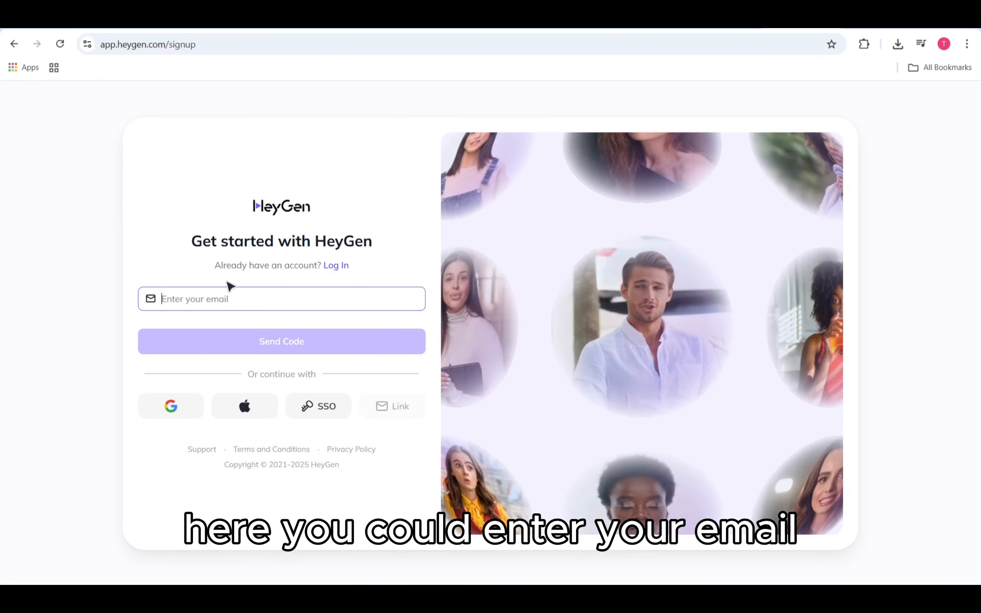
{"action": "left_click", "coordinate": [242, 304]}
{"action": "left_click", "coordinate": [73, 244]}
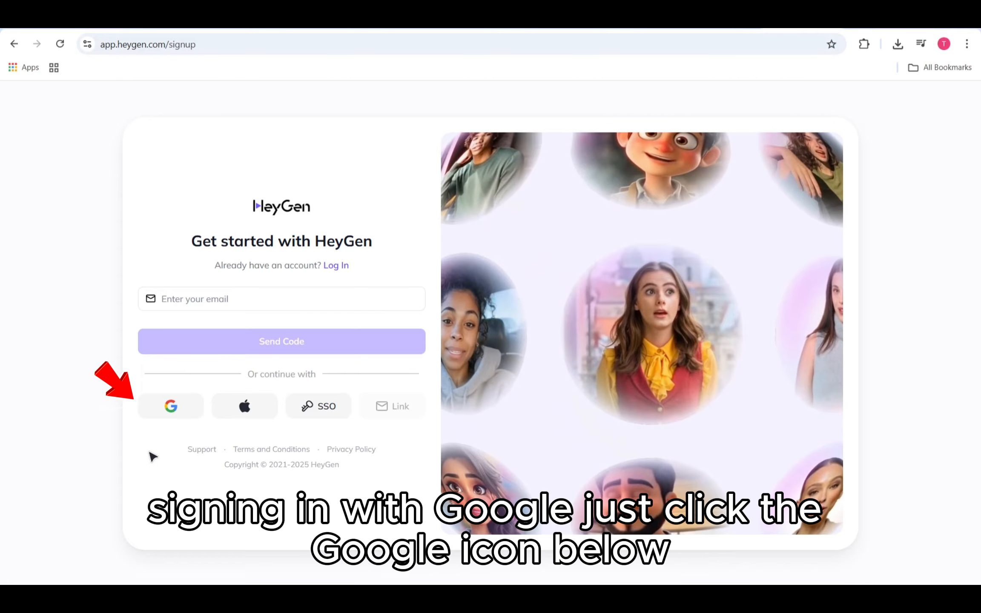
{"action": "left_click", "coordinate": [172, 408]}
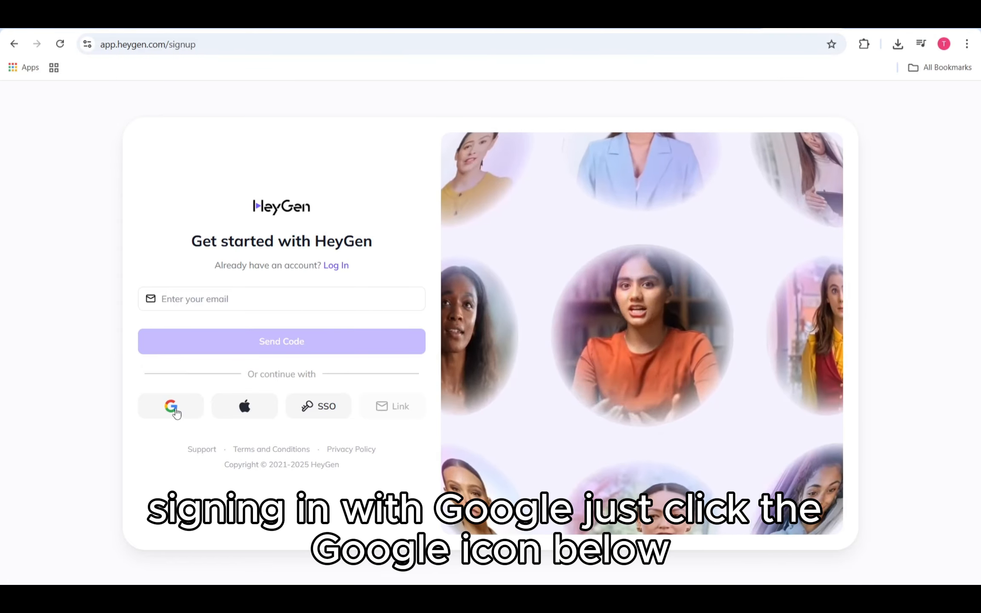
{"action": "left_click", "coordinate": [510, 360]}
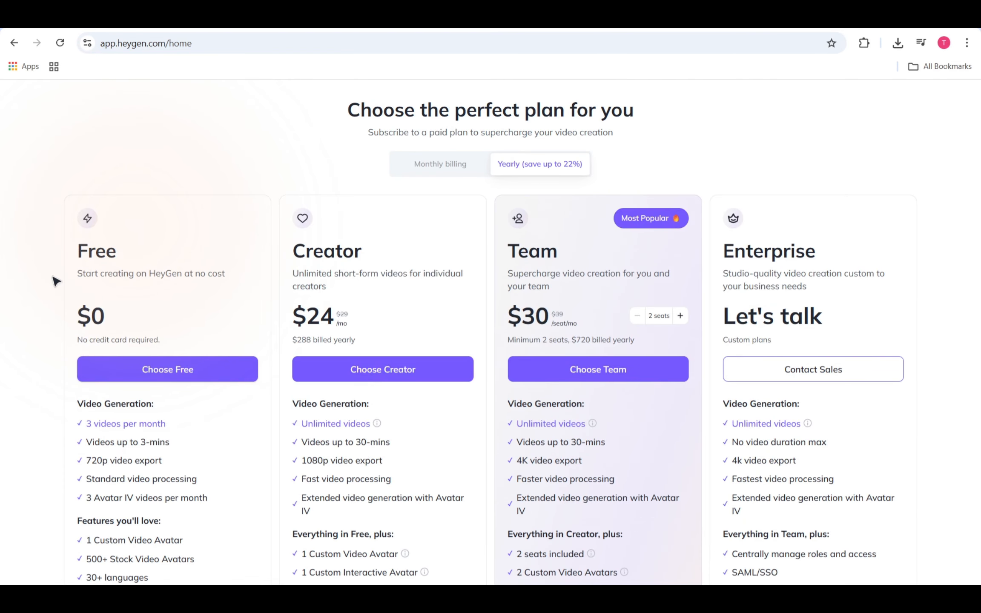
- Choose the Free plan and answer onboarding: Personal, Content Creator, A marketing video
{"action": "left_click", "coordinate": [191, 370]}
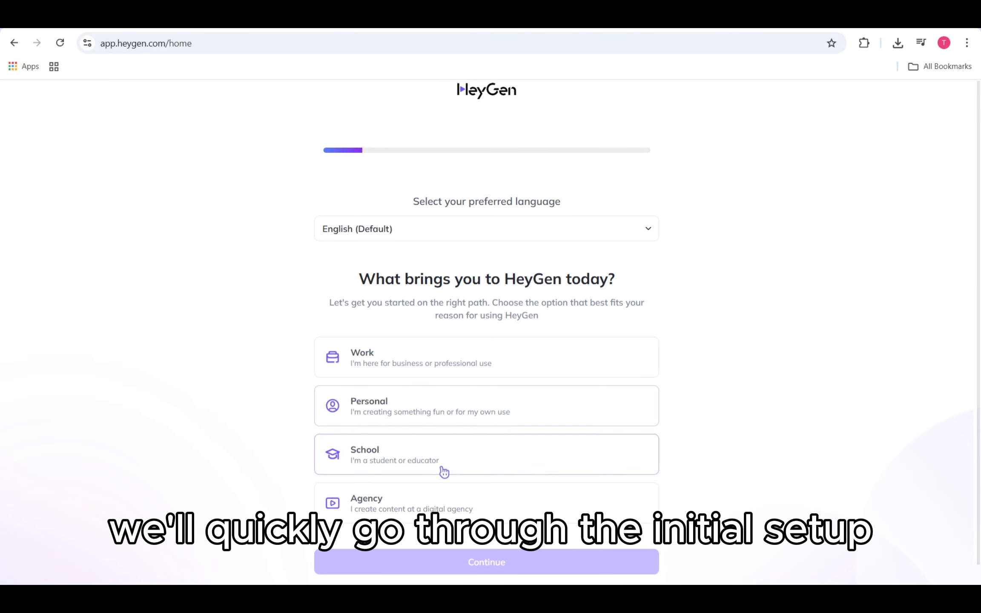
{"action": "left_click", "coordinate": [438, 409]}
{"action": "left_click", "coordinate": [470, 553]}
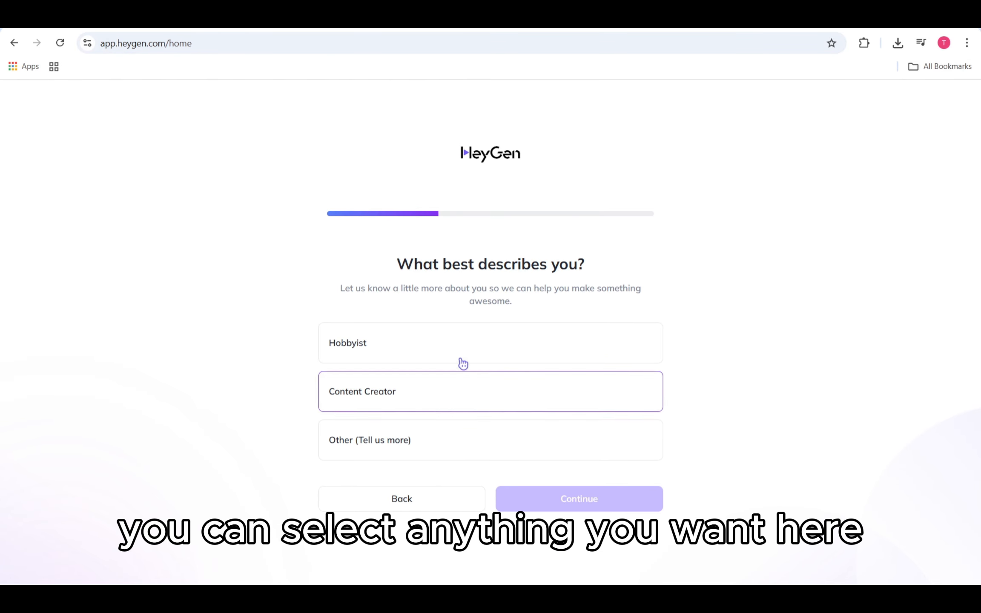
{"action": "left_click", "coordinate": [448, 405]}
{"action": "left_click", "coordinate": [588, 507]}
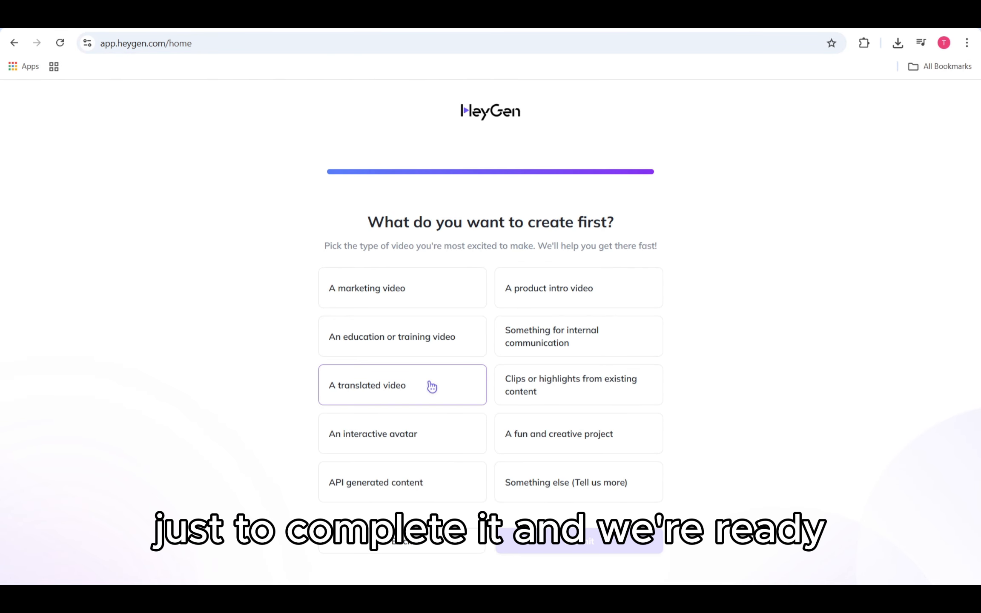
{"action": "left_click", "coordinate": [423, 302]}
{"action": "left_click", "coordinate": [573, 538]}
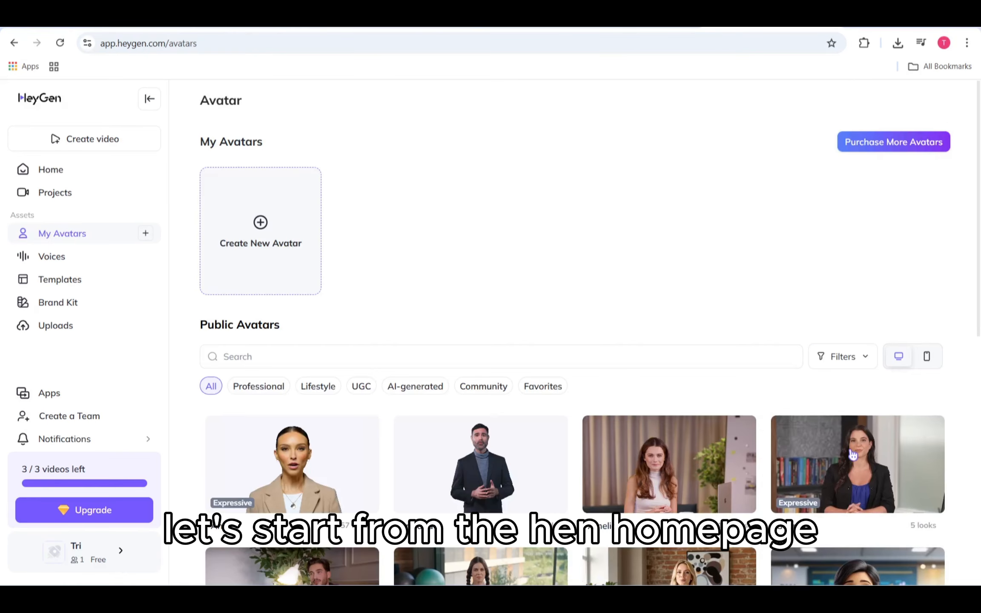
- Create a video from the Learning Course Workshop Template in the New AI Studio
{"action": "left_click", "coordinate": [119, 147]}
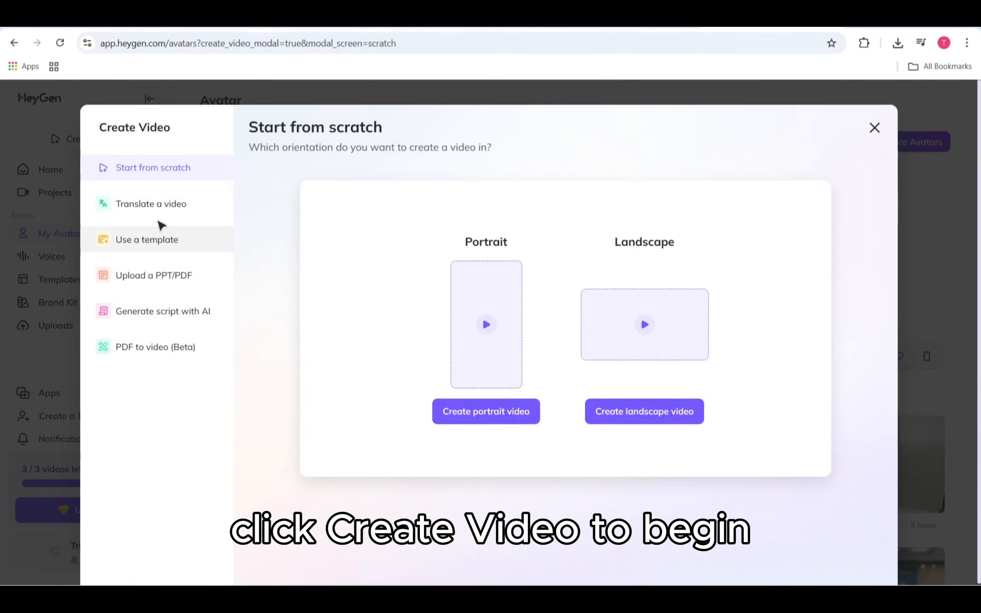
{"action": "left_click", "coordinate": [166, 240]}
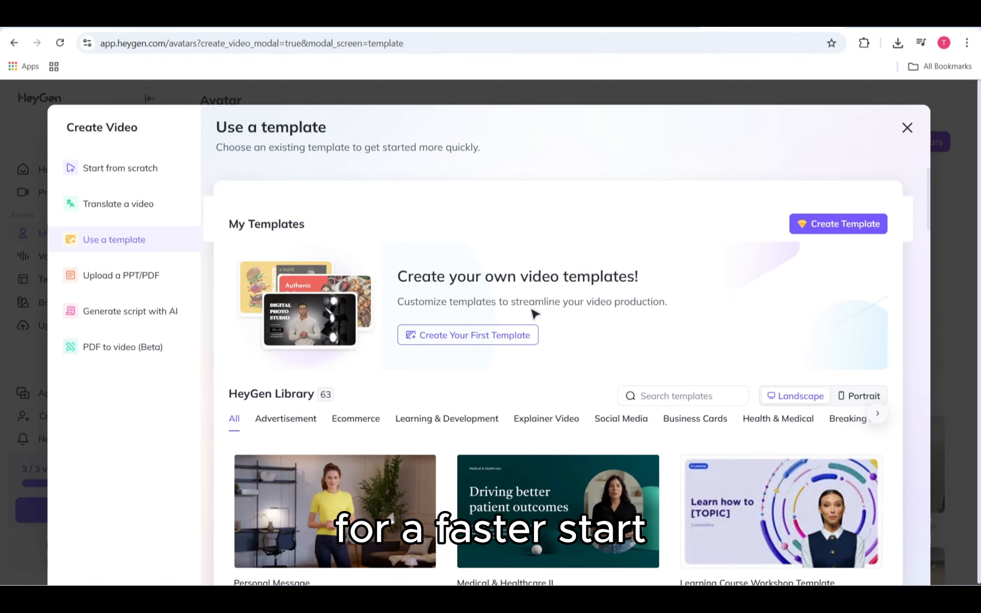
{"action": "scroll", "coordinate": [534, 314], "scroll_direction": "down", "scroll_amount": 6}
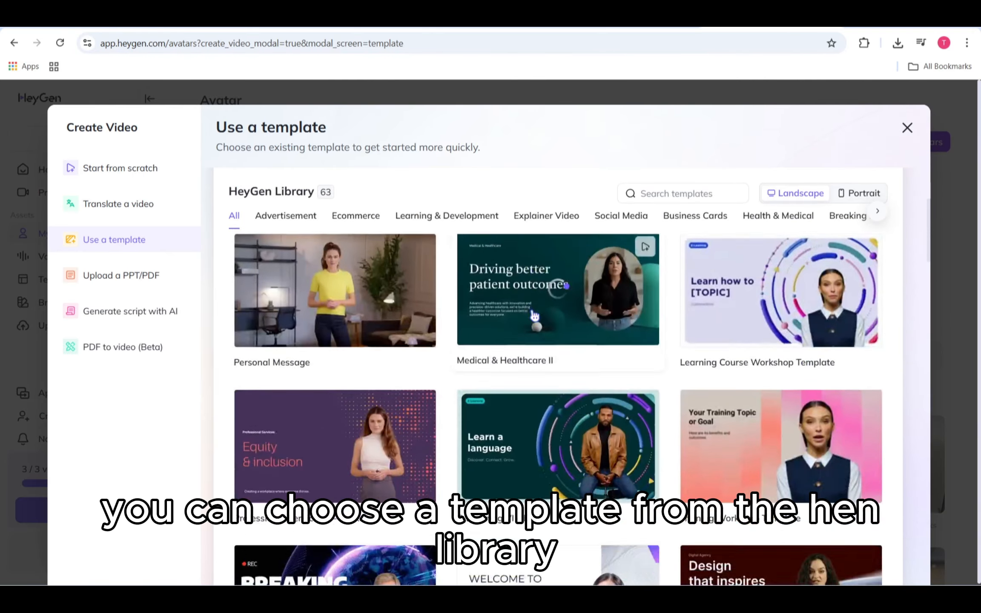
{"action": "scroll", "coordinate": [669, 354], "scroll_direction": "up", "scroll_amount": 1}
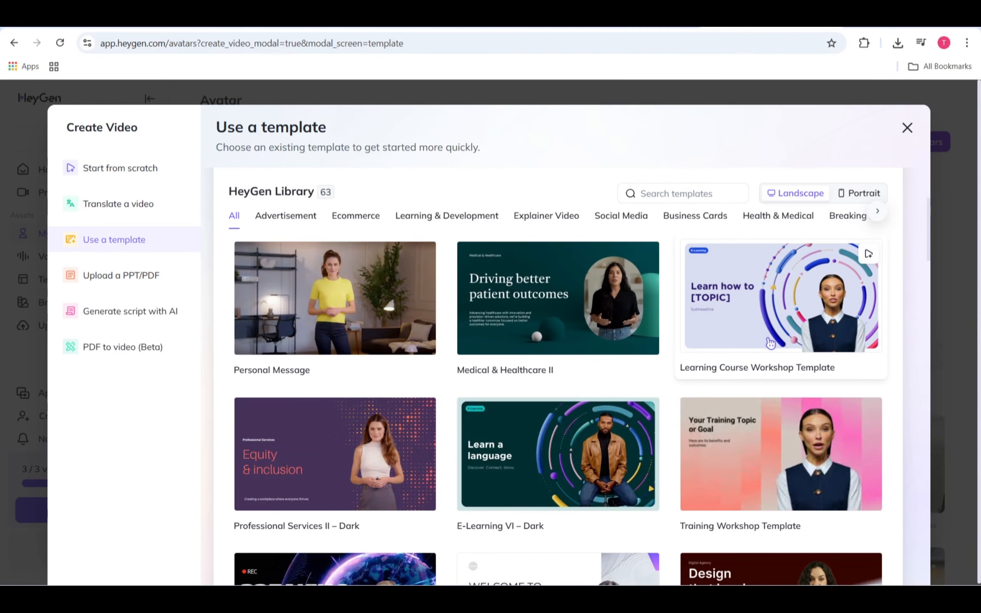
{"action": "left_click", "coordinate": [770, 343]}
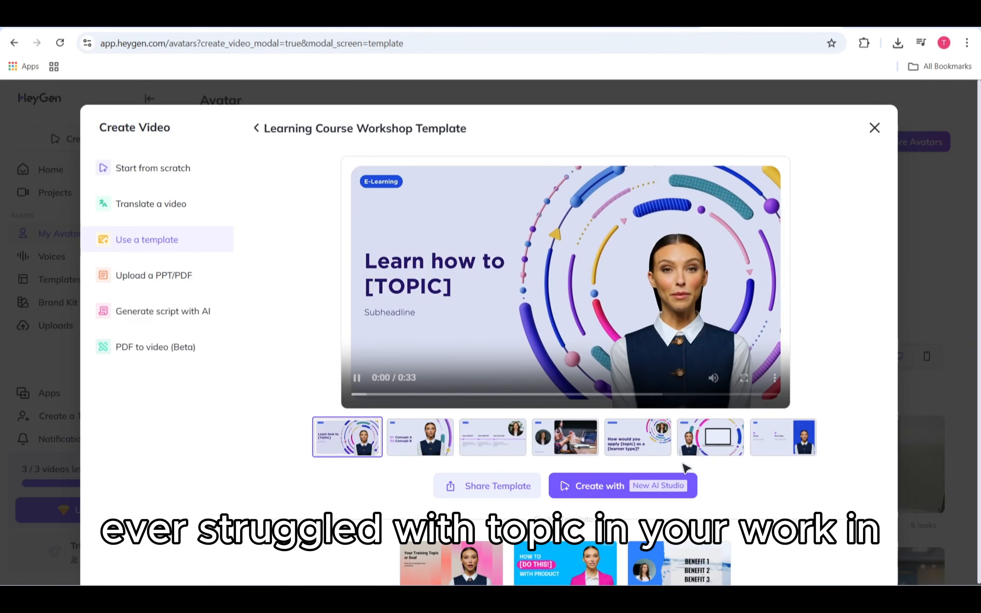
{"action": "left_click", "coordinate": [681, 486]}
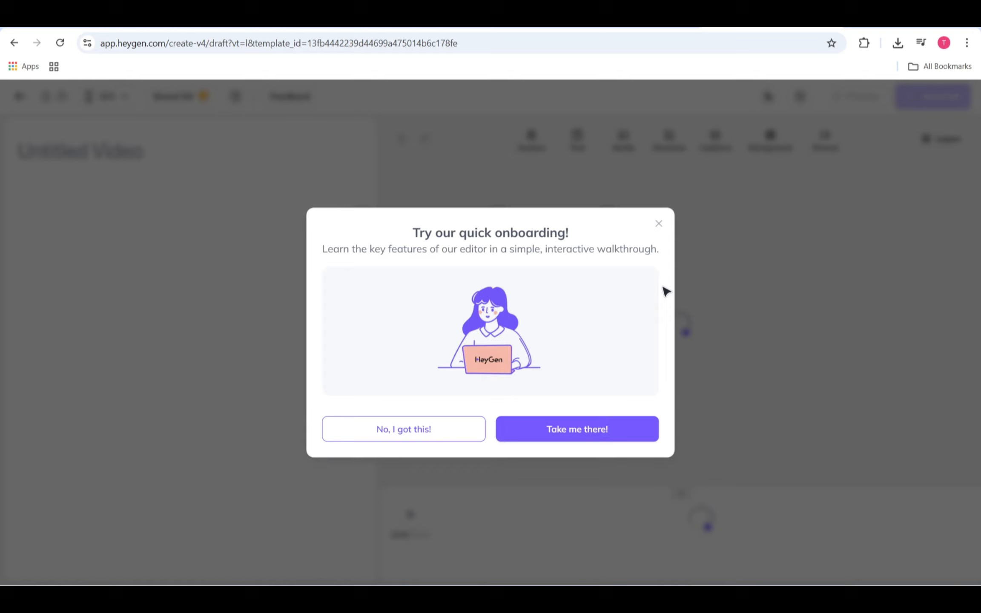
- Decline the guided walkthrough and look over scene 1's narration audio options
{"action": "left_click", "coordinate": [659, 225]}
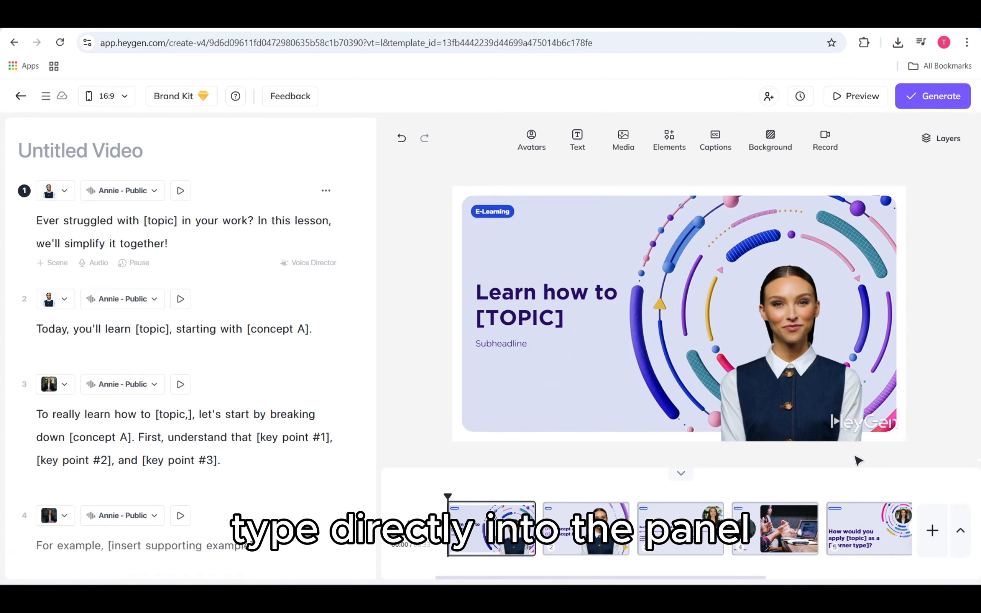
{"action": "left_click", "coordinate": [101, 265]}
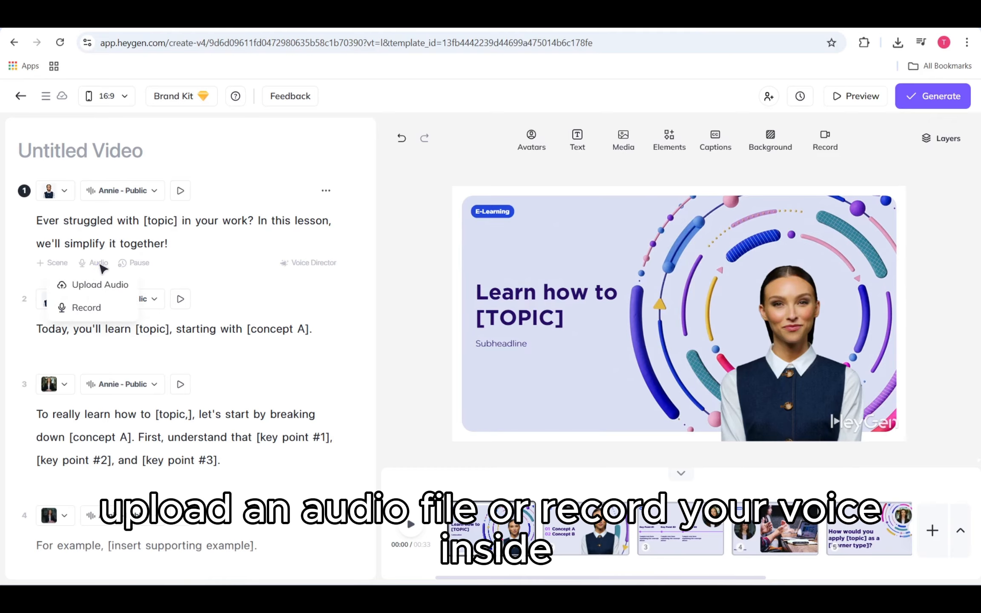
{"action": "left_click", "coordinate": [196, 259]}
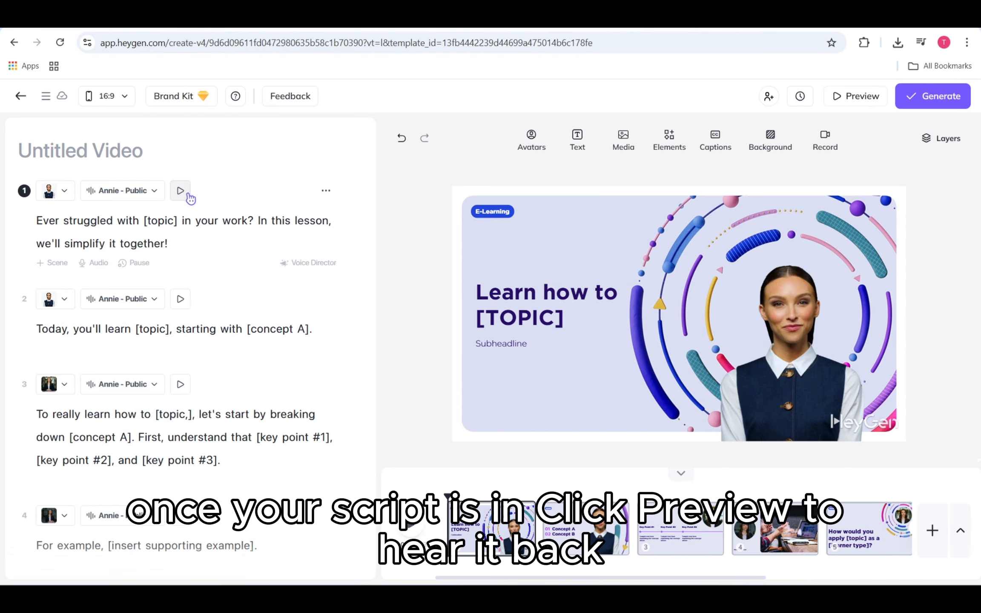
- Try selecting 'In this' in scene 1's script, then open the Annie - Public voice settings
{"action": "left_click", "coordinate": [279, 220]}
{"action": "left_click_drag", "start_coordinate": [297, 220], "coordinate": [256, 221]}
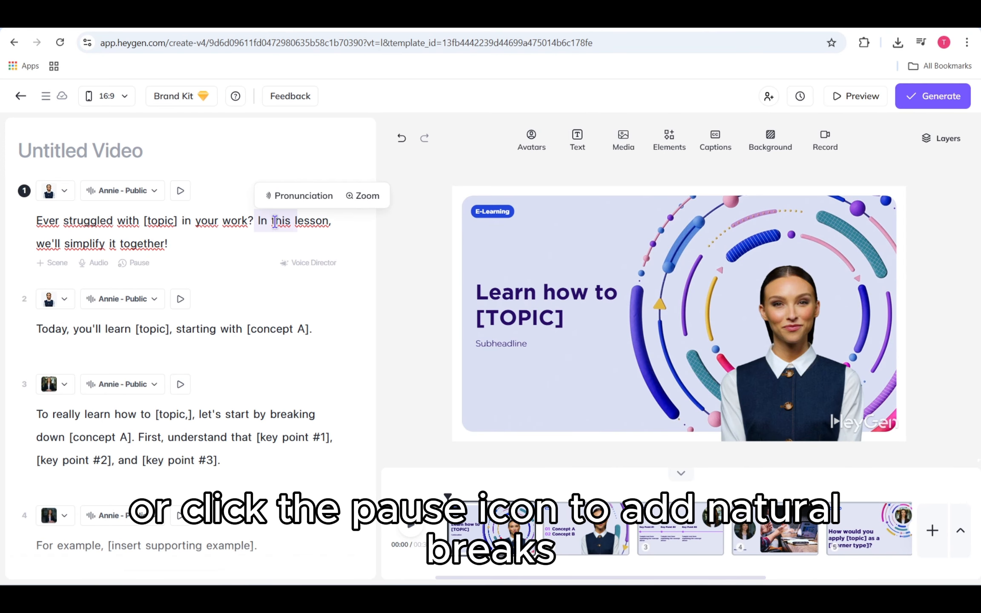
{"action": "left_click", "coordinate": [307, 238]}
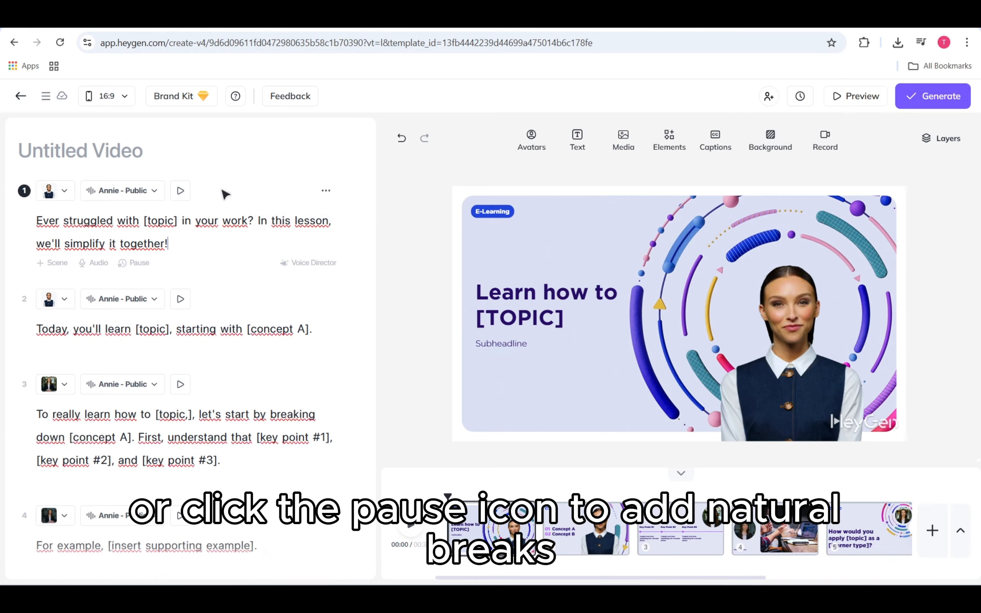
{"action": "left_click", "coordinate": [158, 191]}
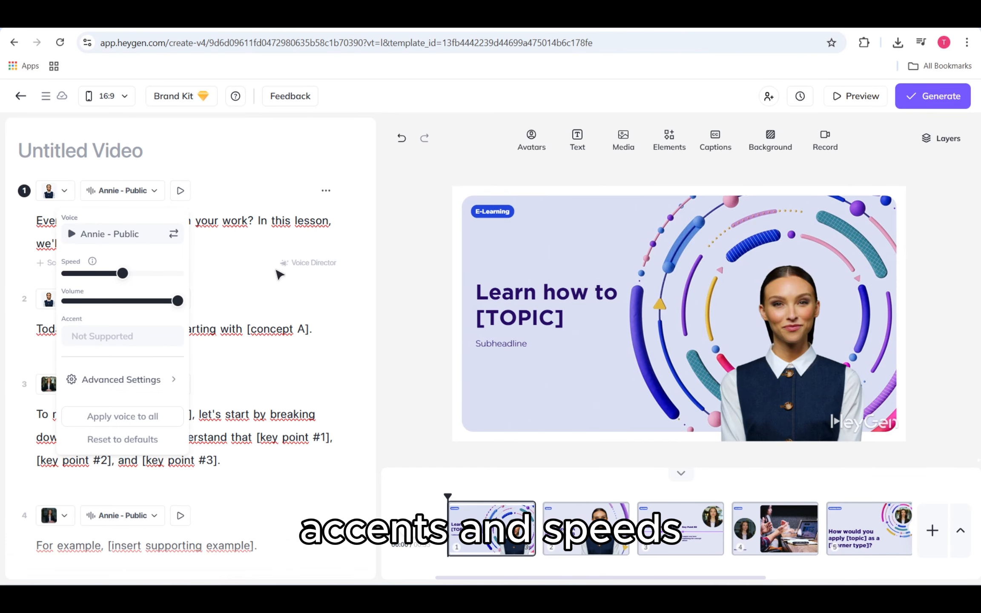
- Translate scene 1's script into French (Belgium) and apply the translation
{"action": "left_click", "coordinate": [324, 234]}
{"action": "left_click", "coordinate": [326, 190]}
{"action": "left_click", "coordinate": [324, 261]}
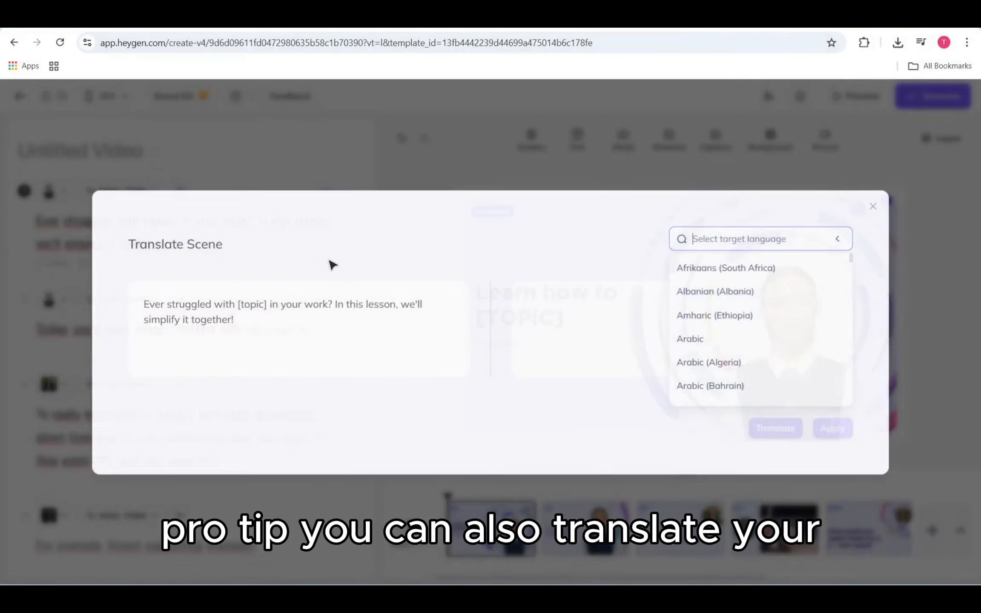
{"action": "type", "text": "g"}
{"action": "left_click", "coordinate": [770, 390]}
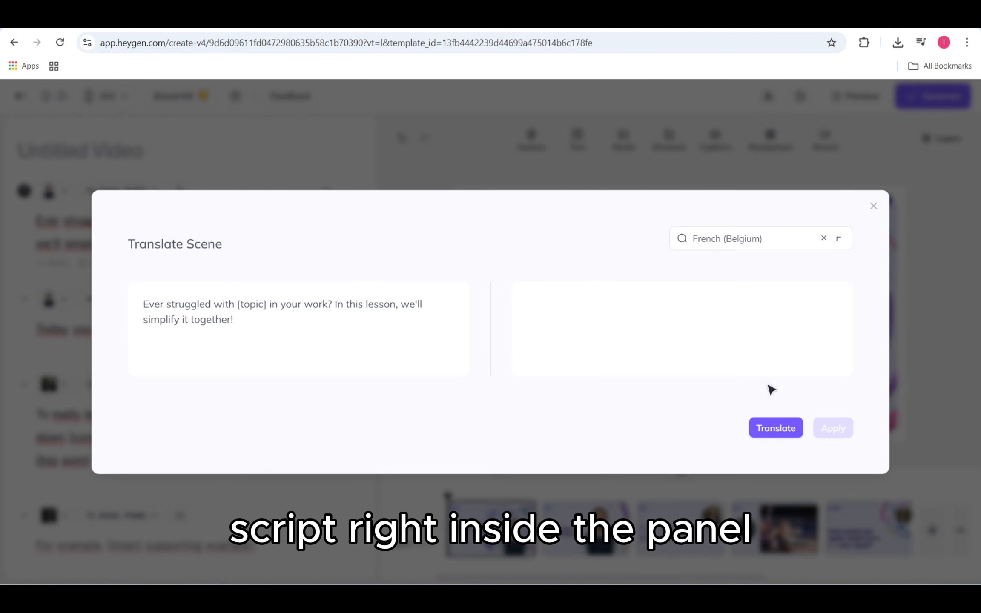
{"action": "left_click", "coordinate": [800, 434]}
{"action": "left_click", "coordinate": [833, 430]}
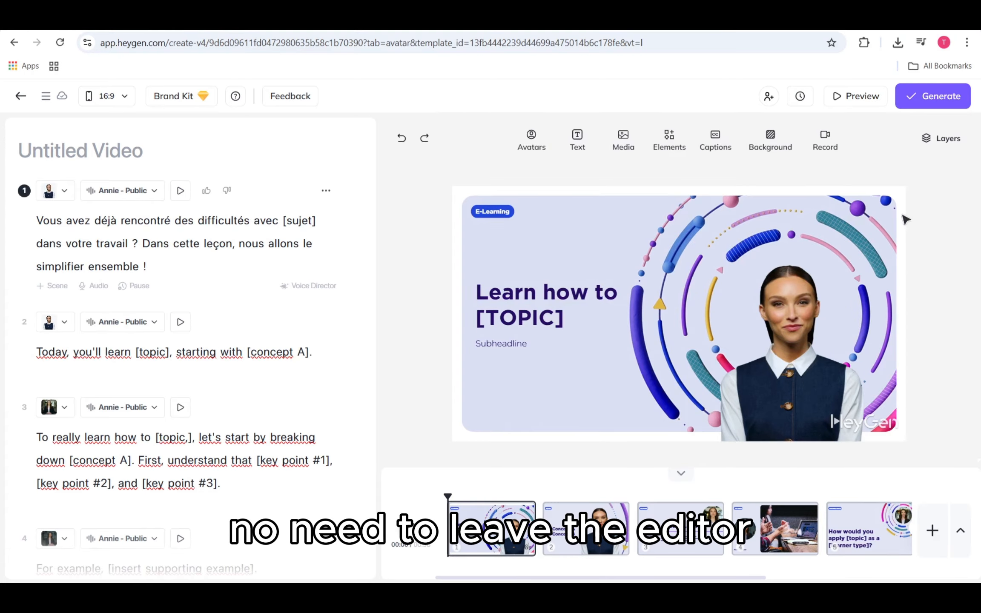
- Replace the presenter with Armando in his suit look
{"action": "left_click", "coordinate": [531, 138]}
{"action": "scroll", "coordinate": [587, 380], "scroll_direction": "down", "scroll_amount": 3}
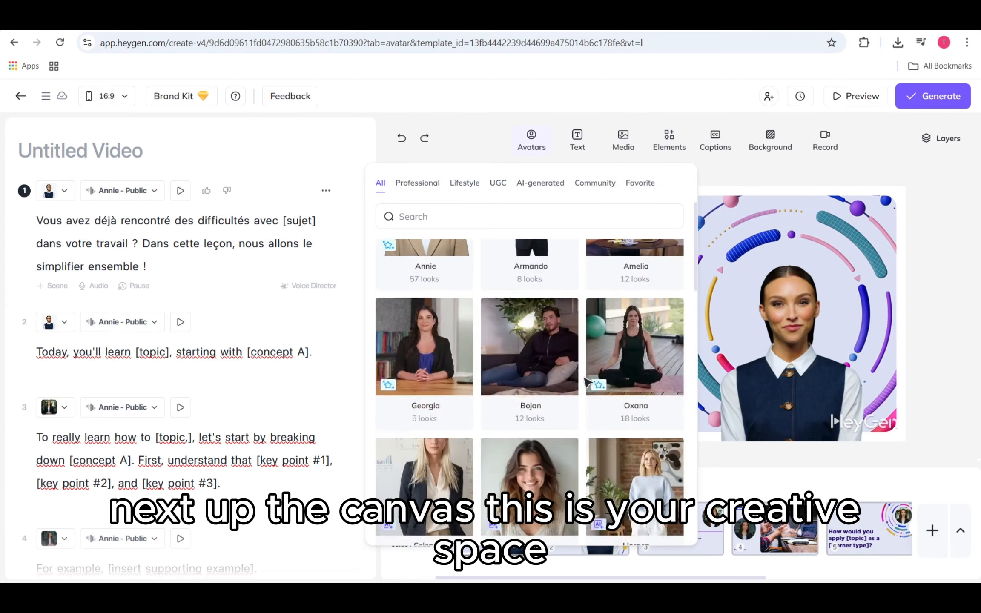
{"action": "scroll", "coordinate": [586, 380], "scroll_direction": "down", "scroll_amount": 7}
{"action": "scroll", "coordinate": [587, 382], "scroll_direction": "up", "scroll_amount": 8}
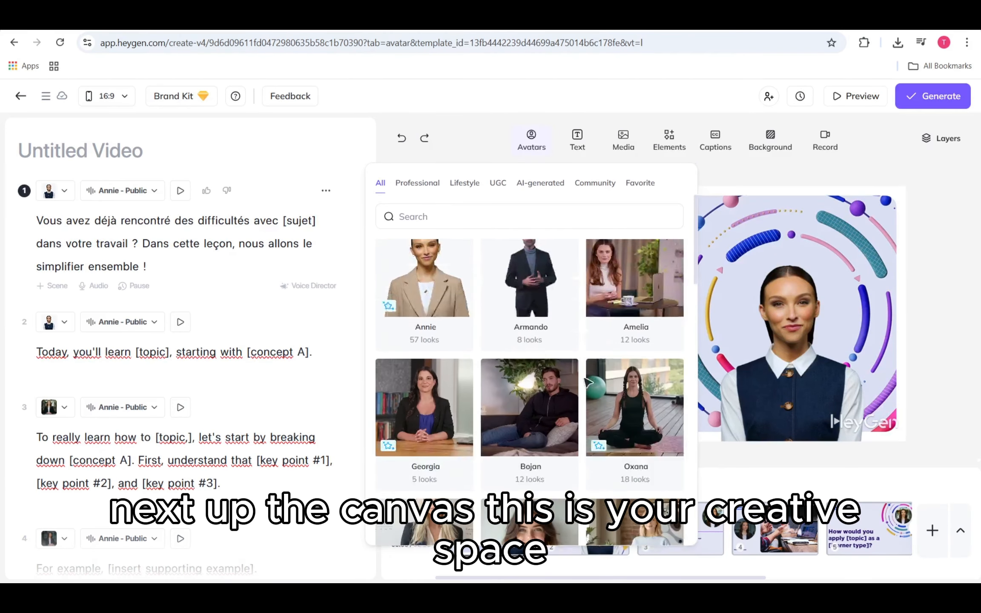
{"action": "scroll", "coordinate": [587, 382], "scroll_direction": "up", "scroll_amount": 3}
{"action": "left_click", "coordinate": [557, 396]}
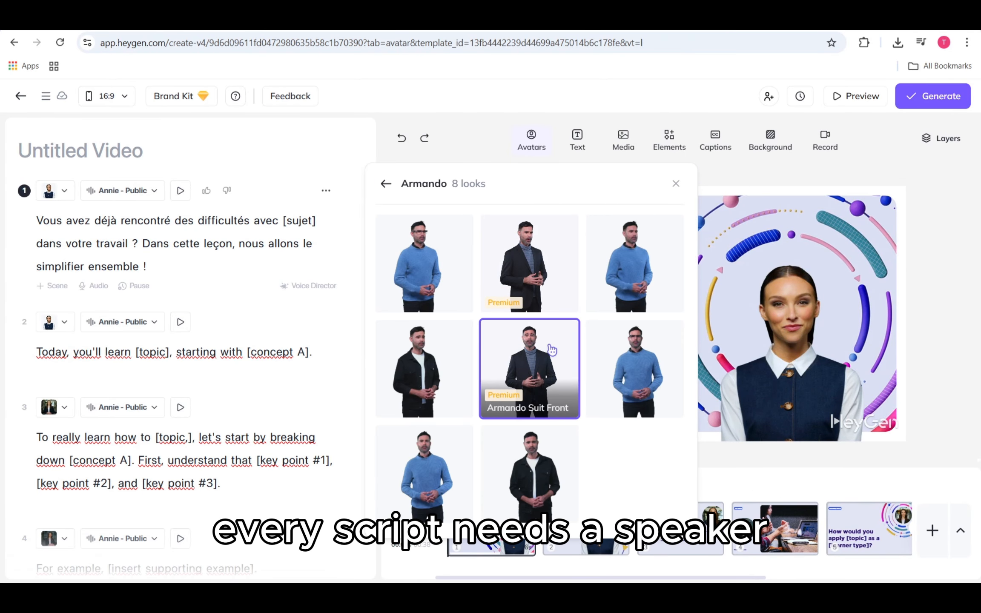
{"action": "left_click", "coordinate": [552, 350]}
{"action": "left_click", "coordinate": [746, 167]}
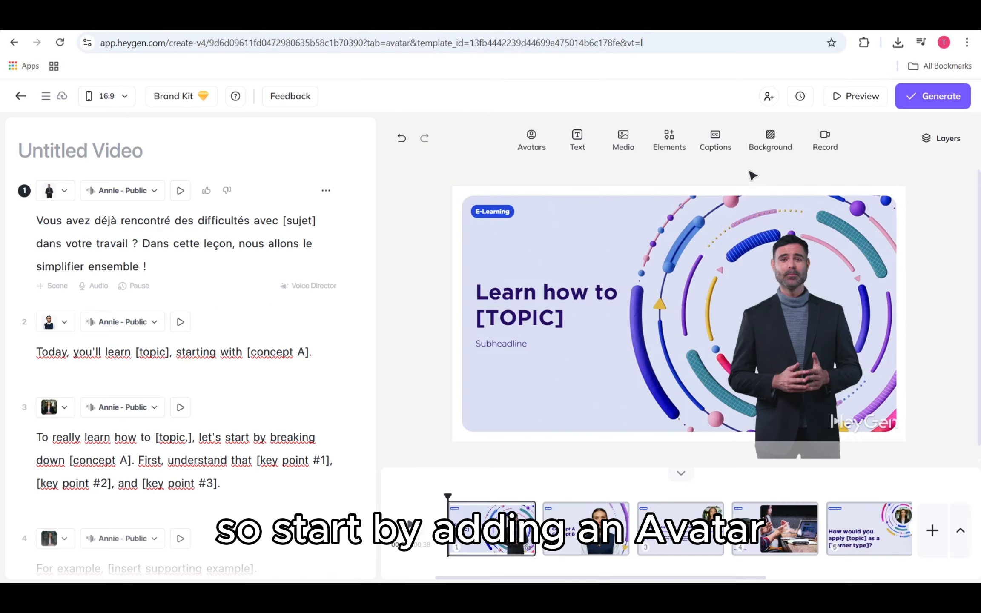
- Give Armando Close, then Circle framing, centred inside the colourful rings
{"action": "left_click", "coordinate": [792, 311]}
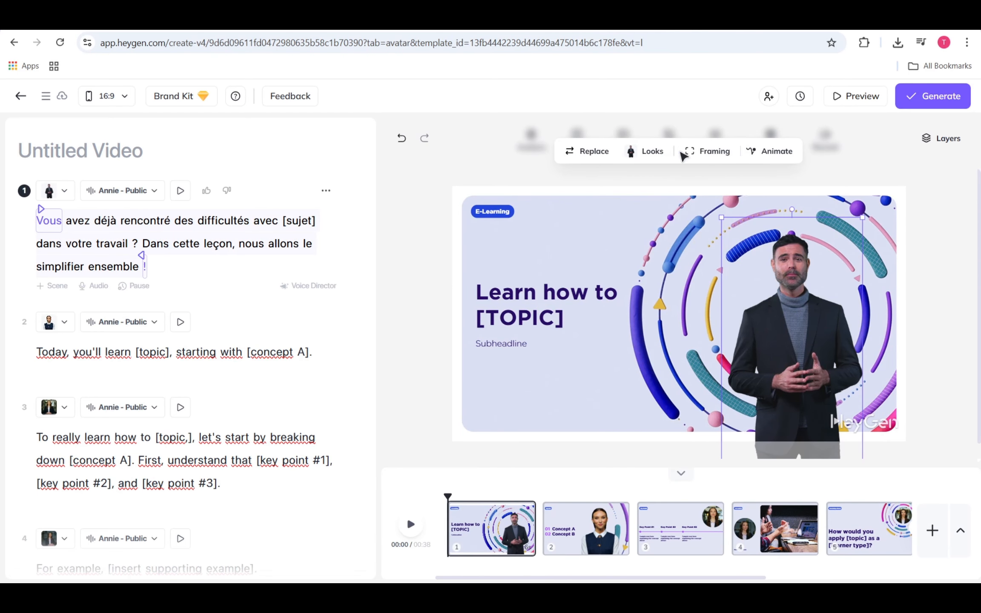
{"action": "left_click", "coordinate": [647, 151]}
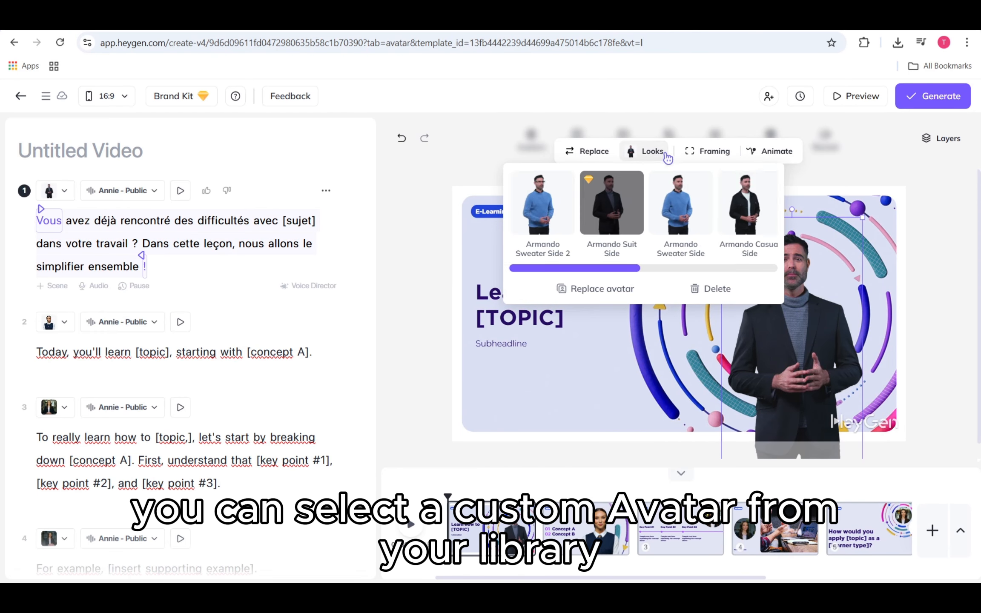
{"action": "left_click", "coordinate": [687, 154]}
{"action": "left_click", "coordinate": [708, 182]}
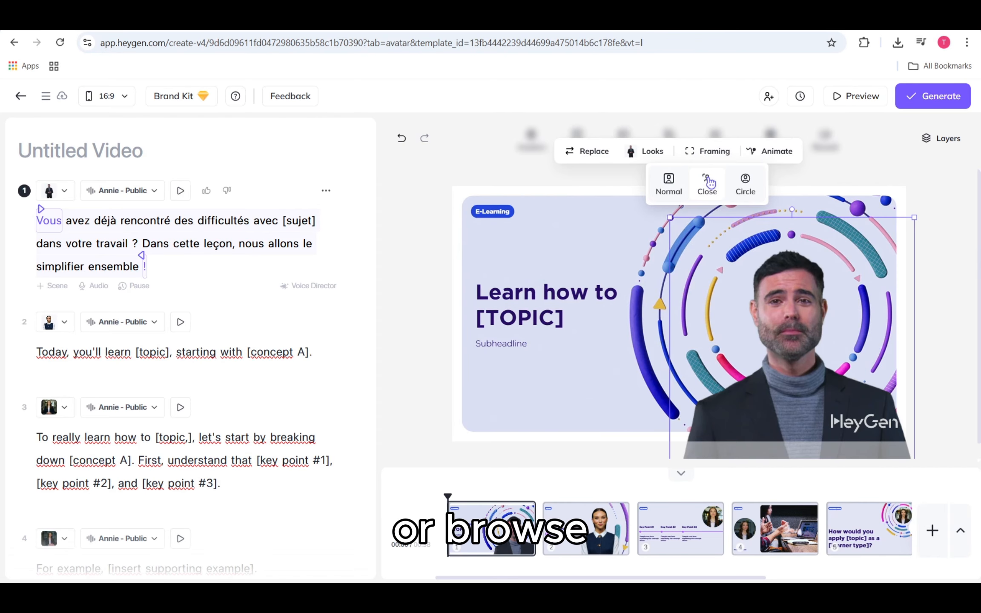
{"action": "left_click_drag", "start_coordinate": [775, 292], "coordinate": [772, 280]}
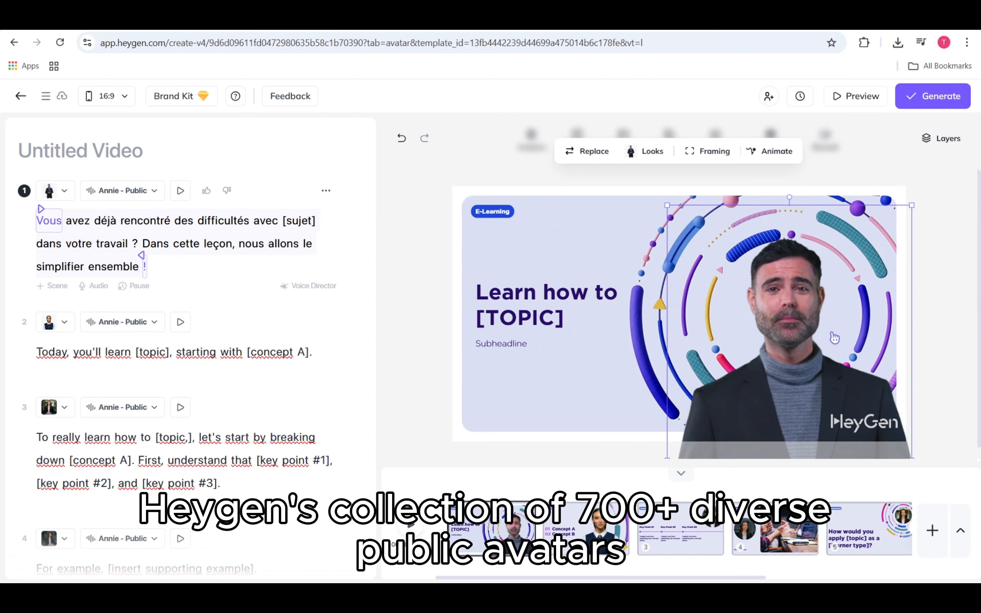
{"action": "left_click", "coordinate": [955, 332]}
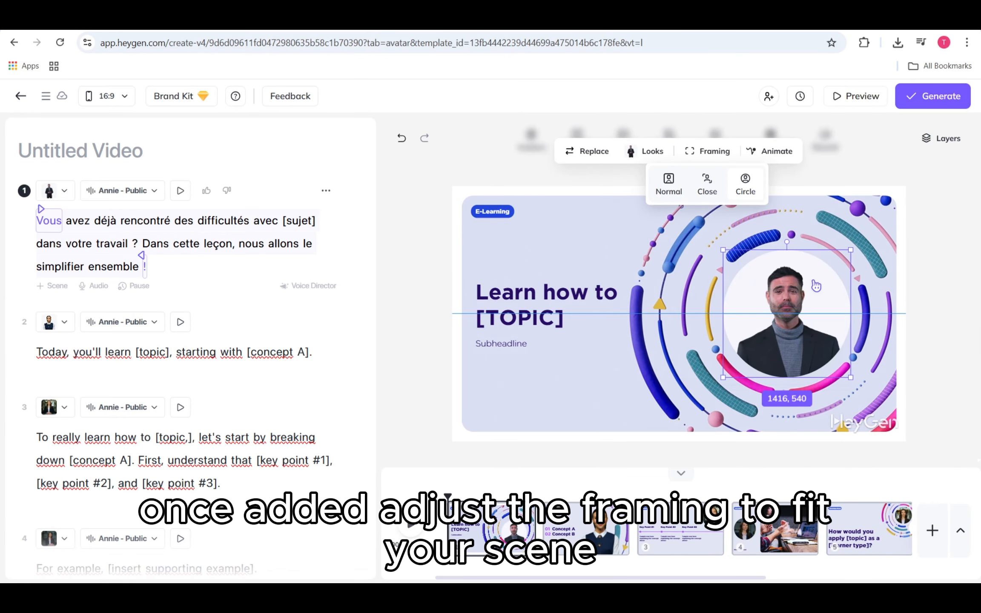
{"action": "left_click", "coordinate": [948, 280]}
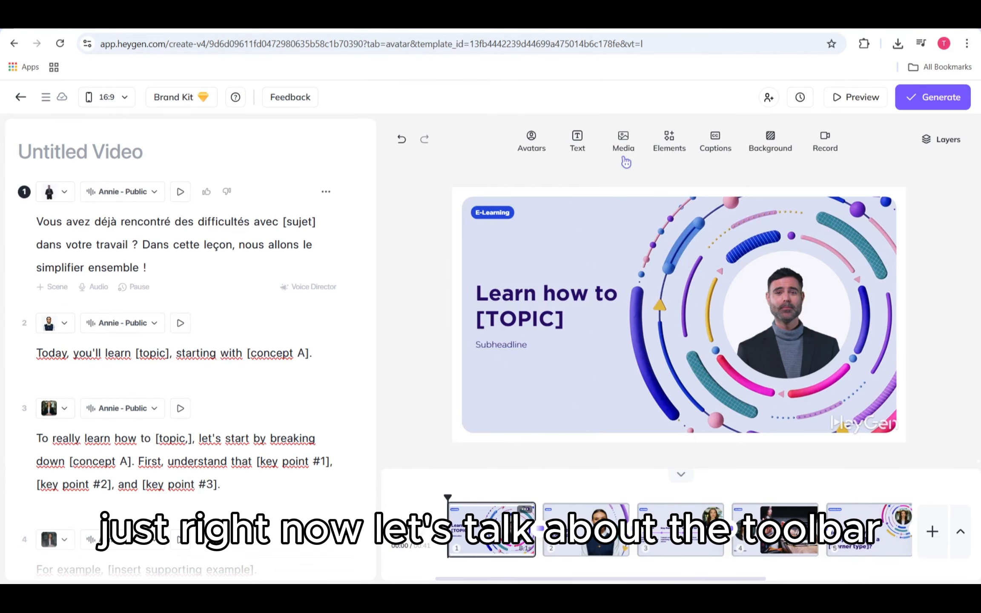
- Browse the Media library's images, stock videos and music tracks
{"action": "left_click", "coordinate": [624, 142]}
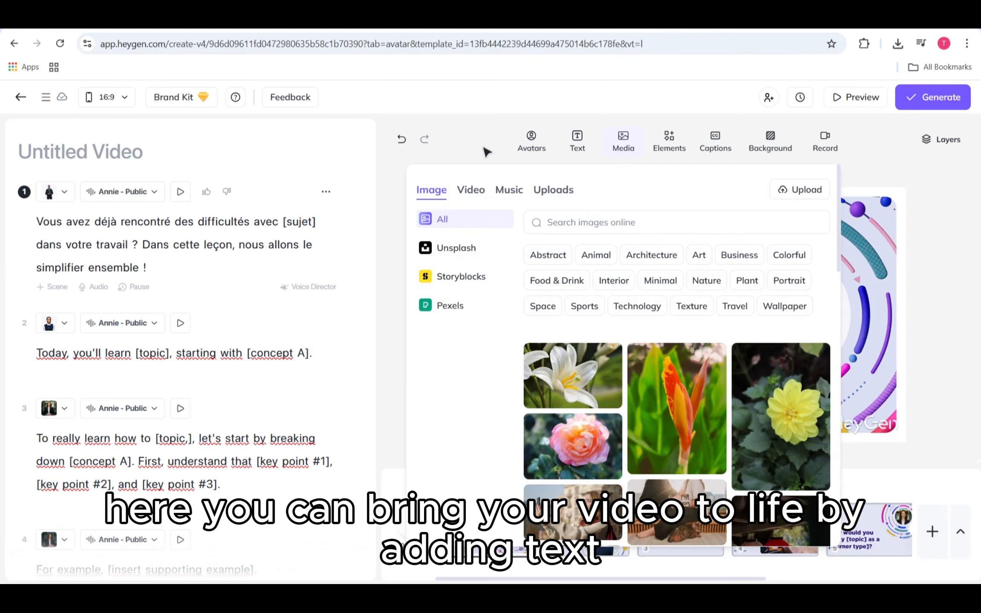
{"action": "left_click", "coordinate": [470, 192]}
{"action": "left_click", "coordinate": [509, 193]}
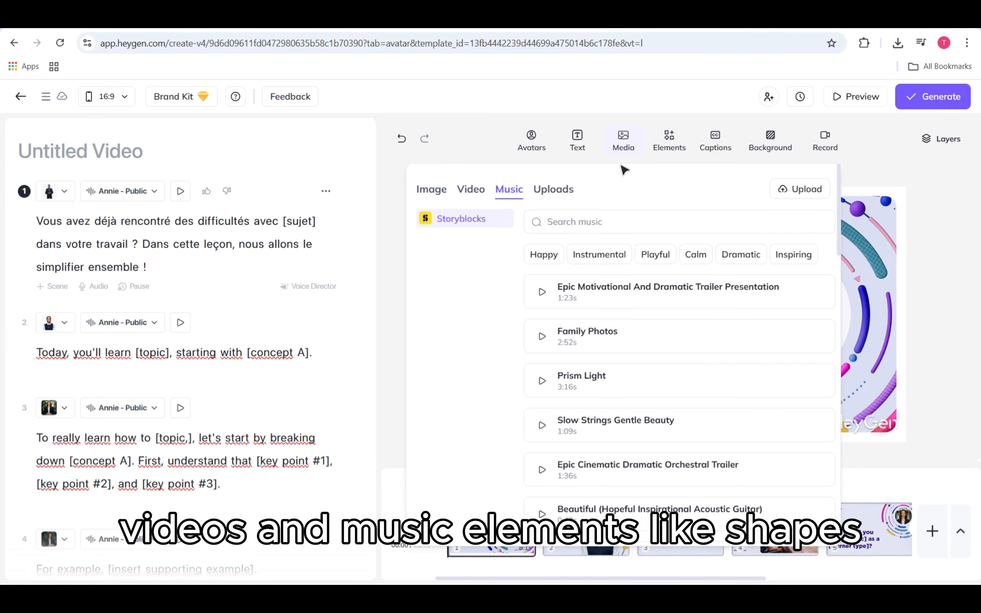
{"action": "left_click", "coordinate": [624, 145]}
{"action": "left_click", "coordinate": [669, 142]}
- Look through shapes, frames, stickers and icons, then move the New Title text lower left
{"action": "left_click", "coordinate": [530, 191]}
{"action": "left_click", "coordinate": [593, 192]}
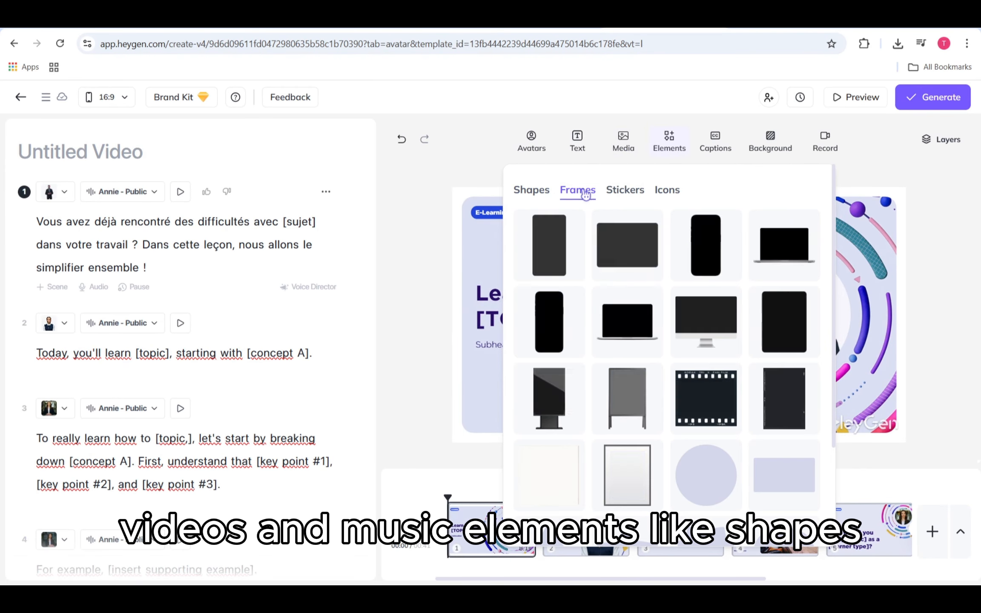
{"action": "left_click", "coordinate": [625, 192]}
{"action": "left_click", "coordinate": [669, 194]}
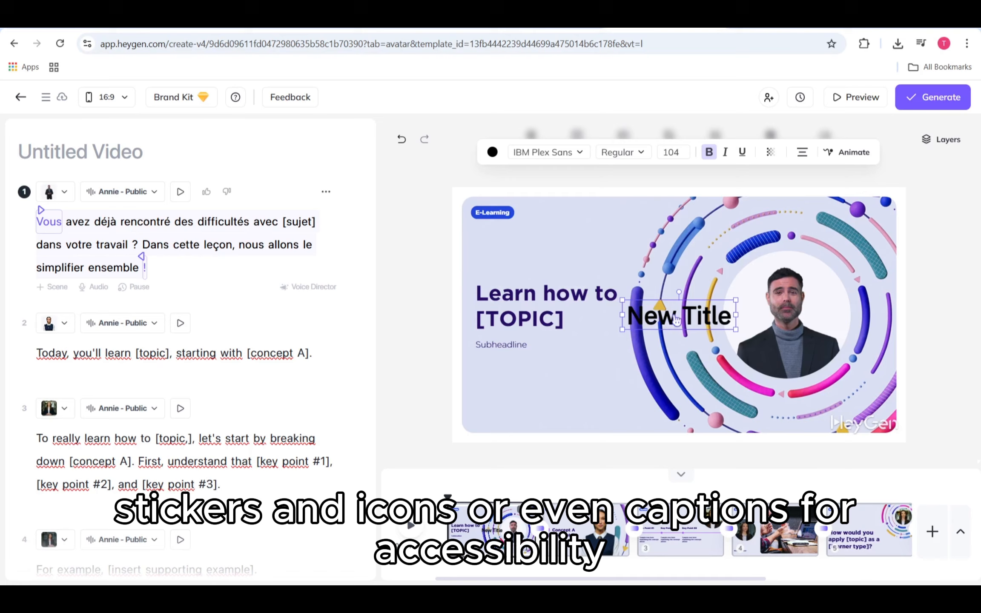
{"action": "left_click_drag", "start_coordinate": [680, 316], "coordinate": [533, 392]}
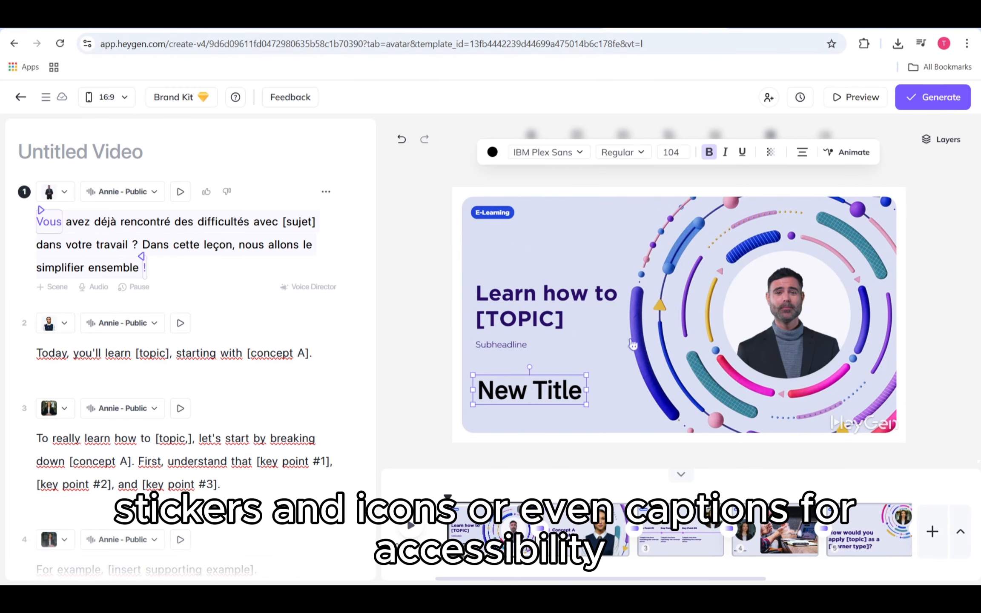
{"action": "left_click", "coordinate": [968, 288]}
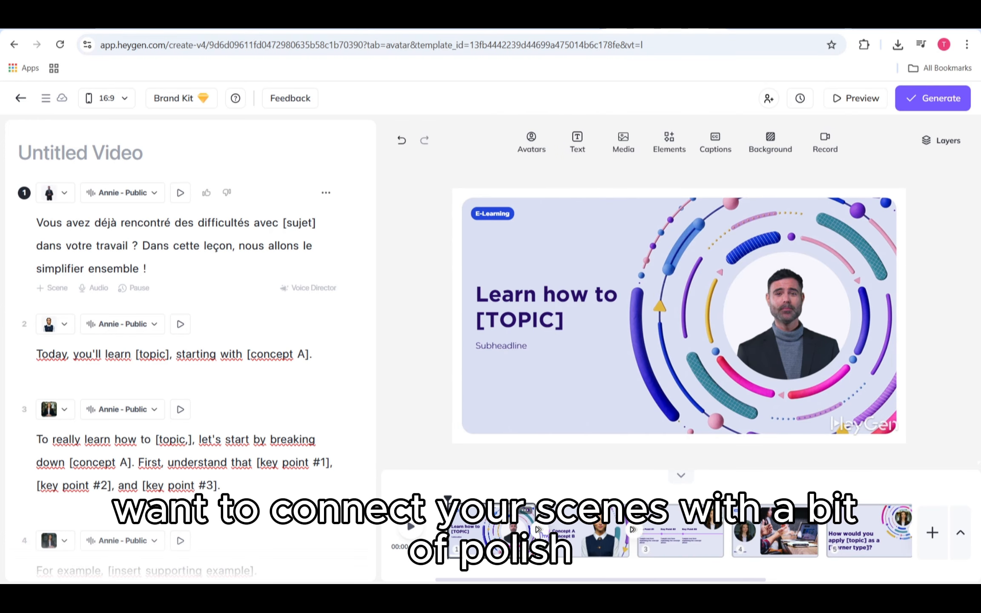
- Apply a 0.5 s fade transition to all scenes, making the video 00:41
{"action": "left_click", "coordinate": [539, 531]}
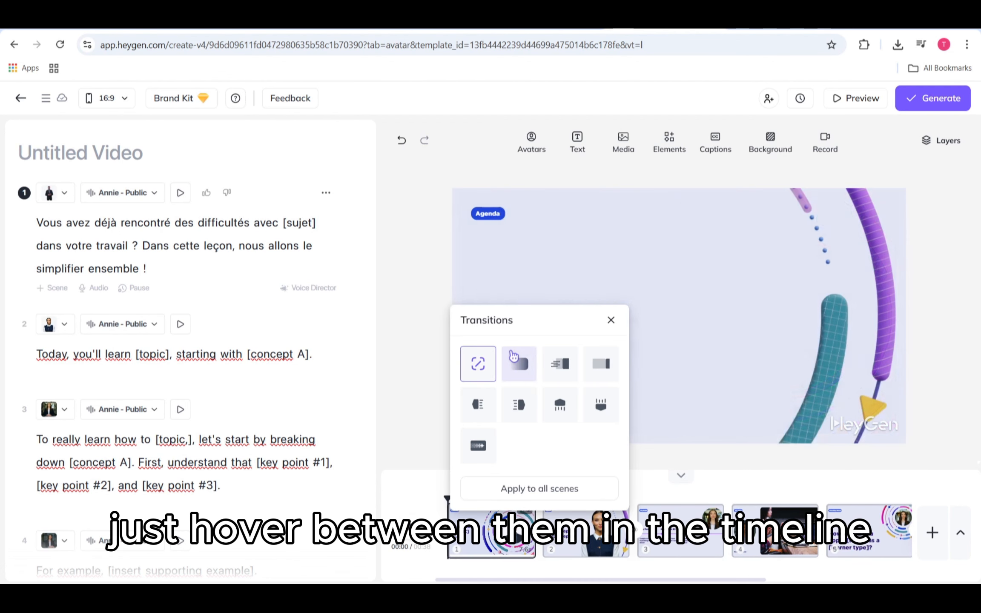
{"action": "left_click", "coordinate": [518, 364]}
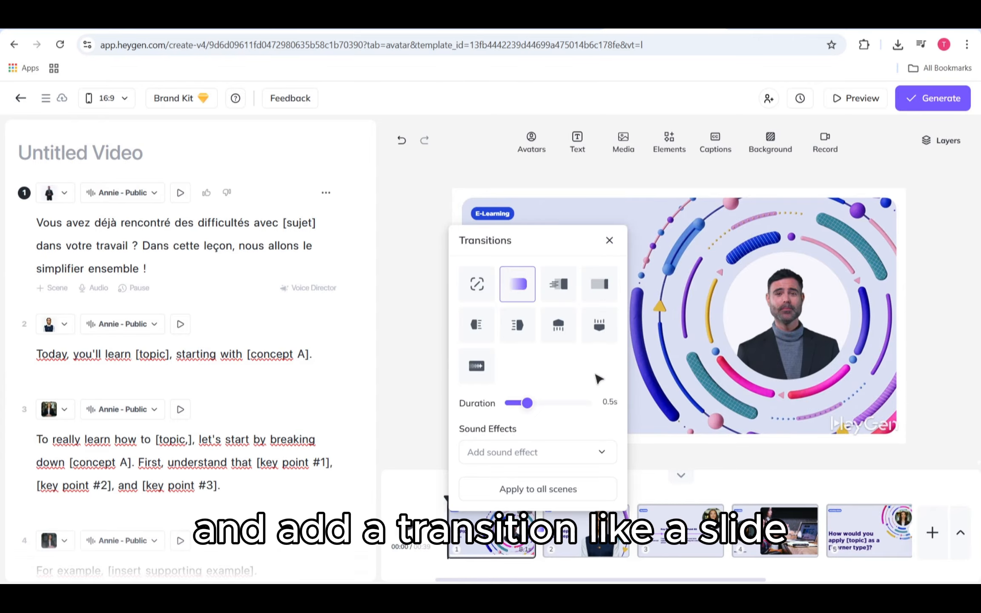
{"action": "left_click", "coordinate": [576, 489]}
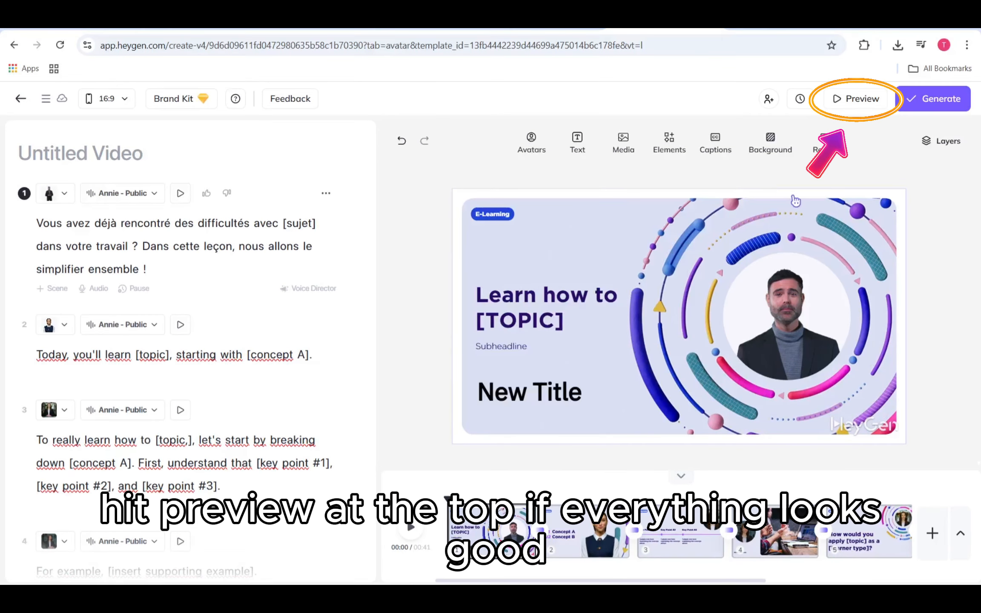
- Preview the draft, then keep 720p resolution in the Generate export settings
{"action": "left_click", "coordinate": [853, 100]}
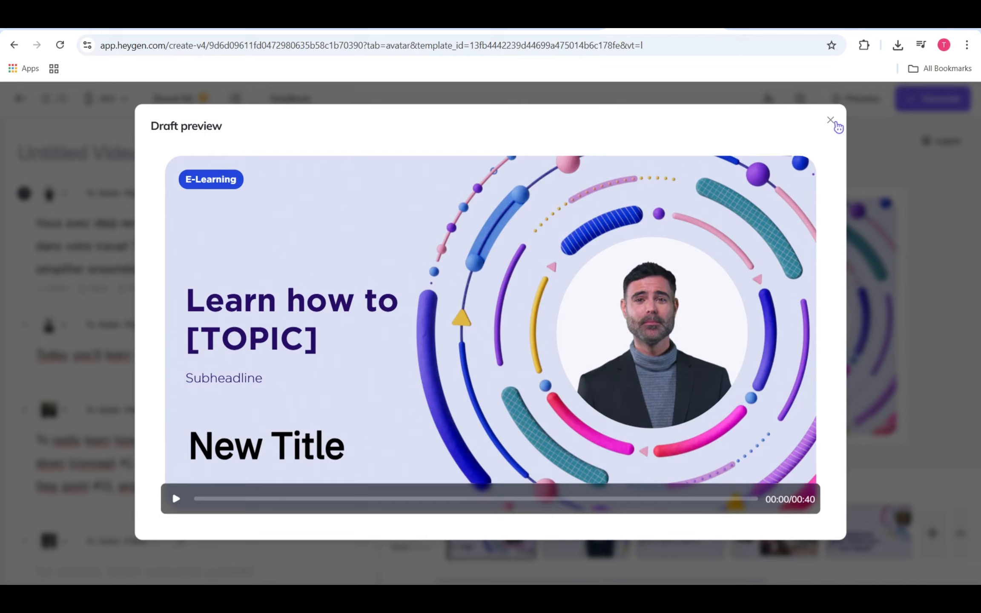
{"action": "left_click", "coordinate": [830, 120]}
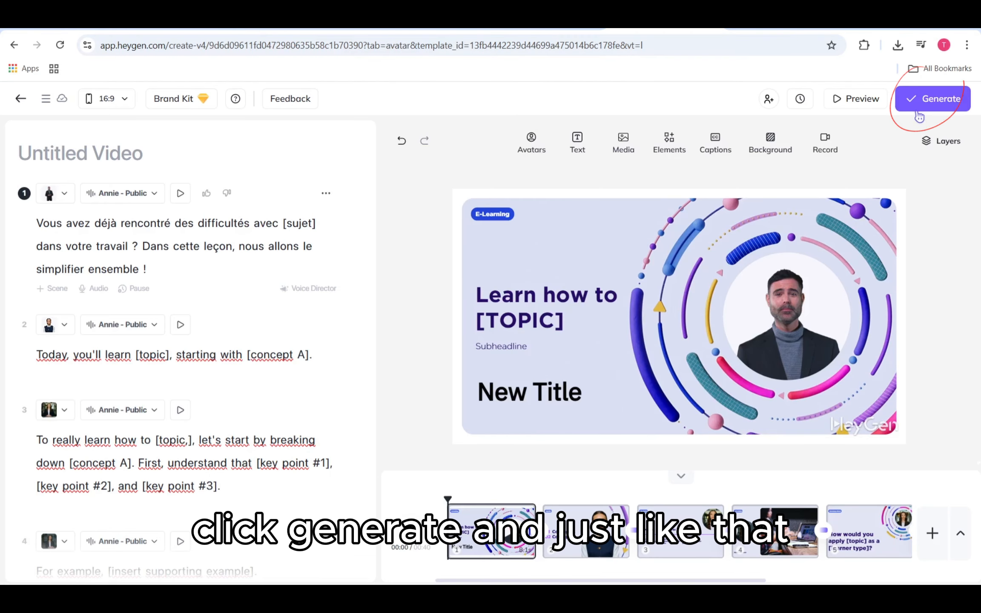
{"action": "left_click", "coordinate": [933, 102]}
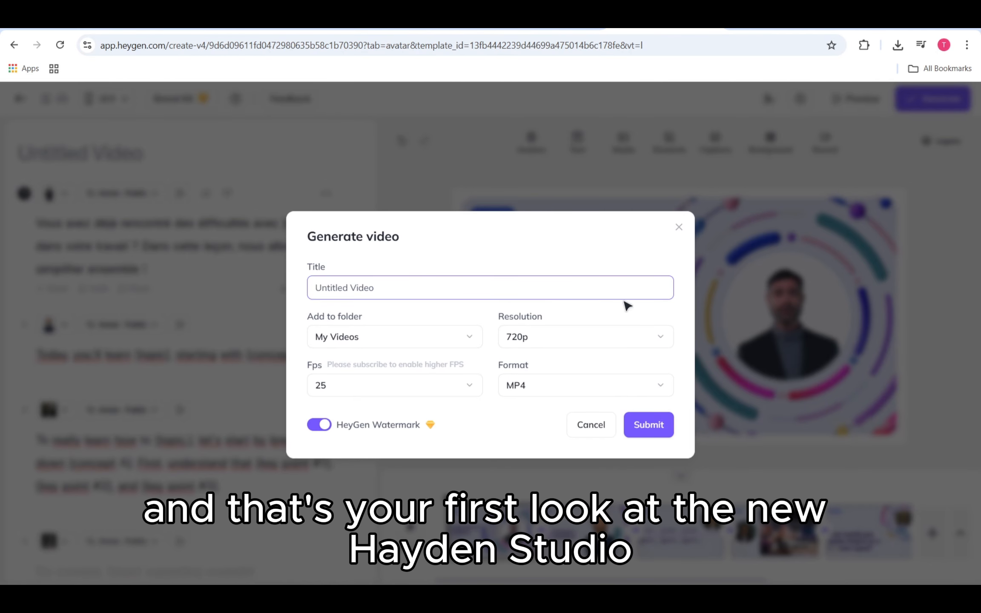
{"action": "left_click", "coordinate": [633, 340]}
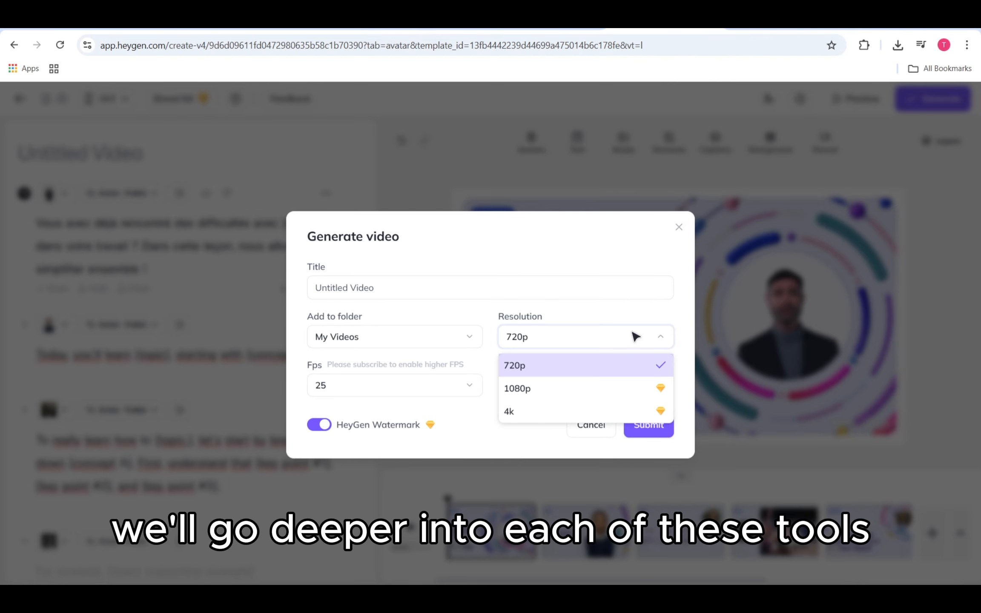
{"action": "left_click", "coordinate": [634, 337]}
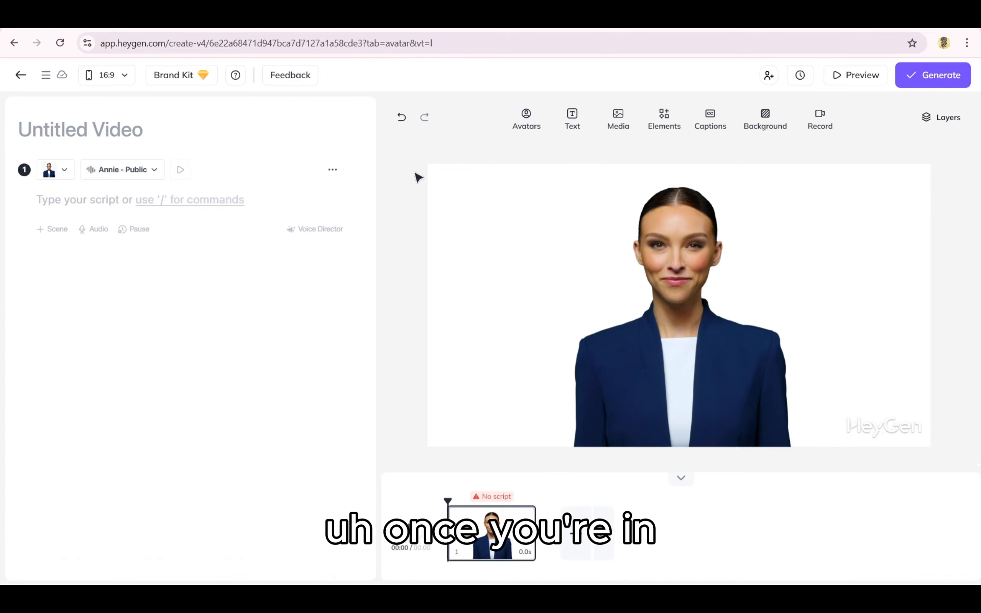
{"action": "left_click", "coordinate": [527, 126]}
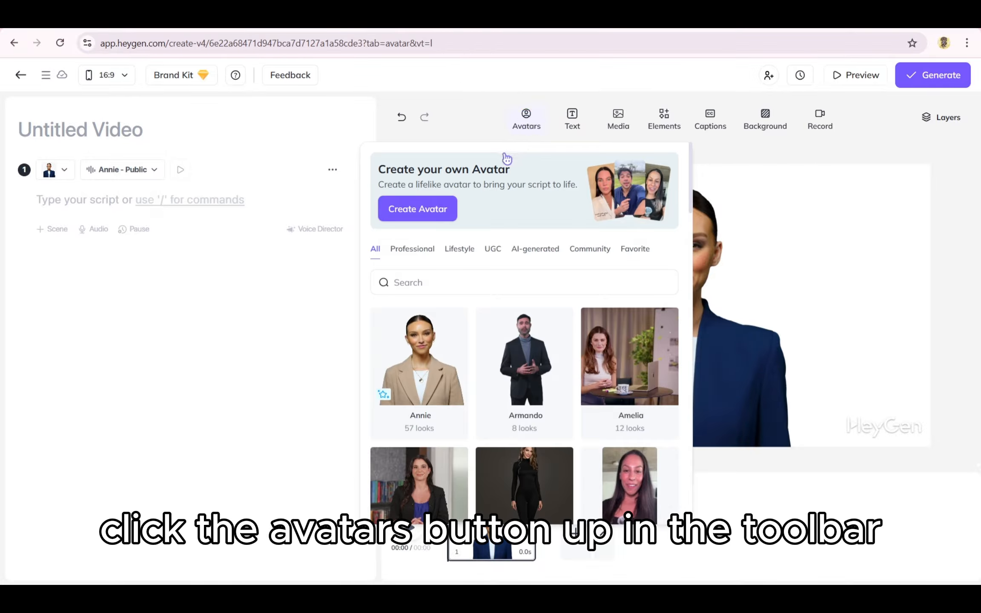
{"action": "scroll", "coordinate": [488, 363], "scroll_direction": "down", "scroll_amount": 2}
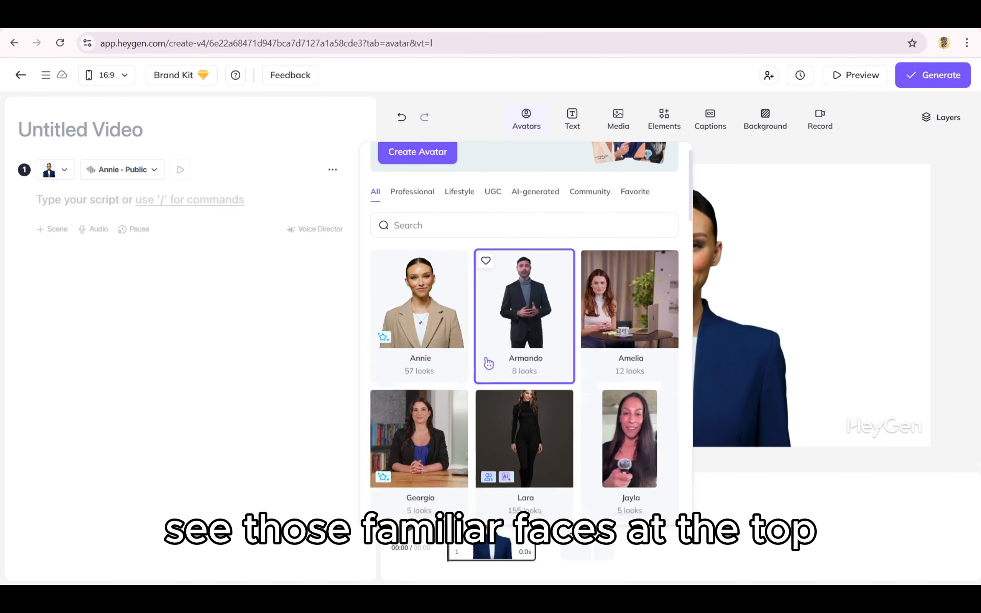
{"action": "scroll", "coordinate": [488, 363], "scroll_direction": "down", "scroll_amount": 6}
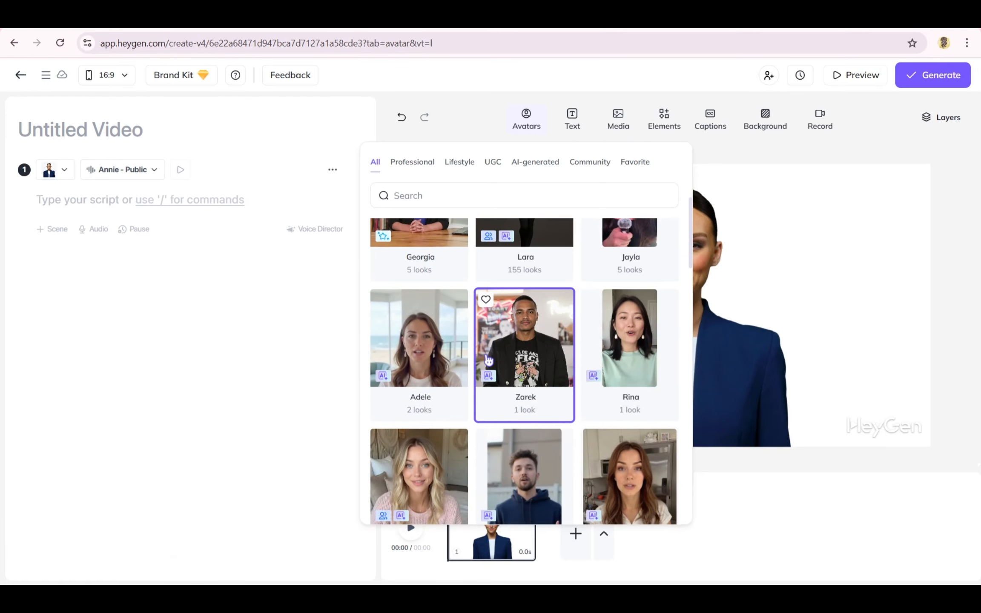
{"action": "scroll", "coordinate": [488, 359], "scroll_direction": "down", "scroll_amount": 3}
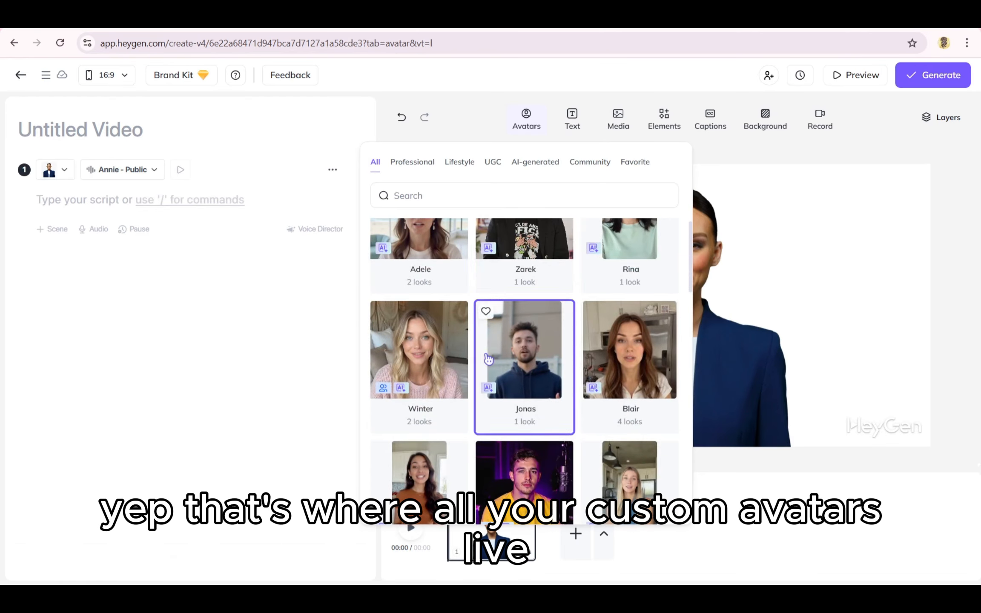
{"action": "scroll", "coordinate": [489, 359], "scroll_direction": "down", "scroll_amount": 2}
{"action": "scroll", "coordinate": [488, 360], "scroll_direction": "up", "scroll_amount": 7}
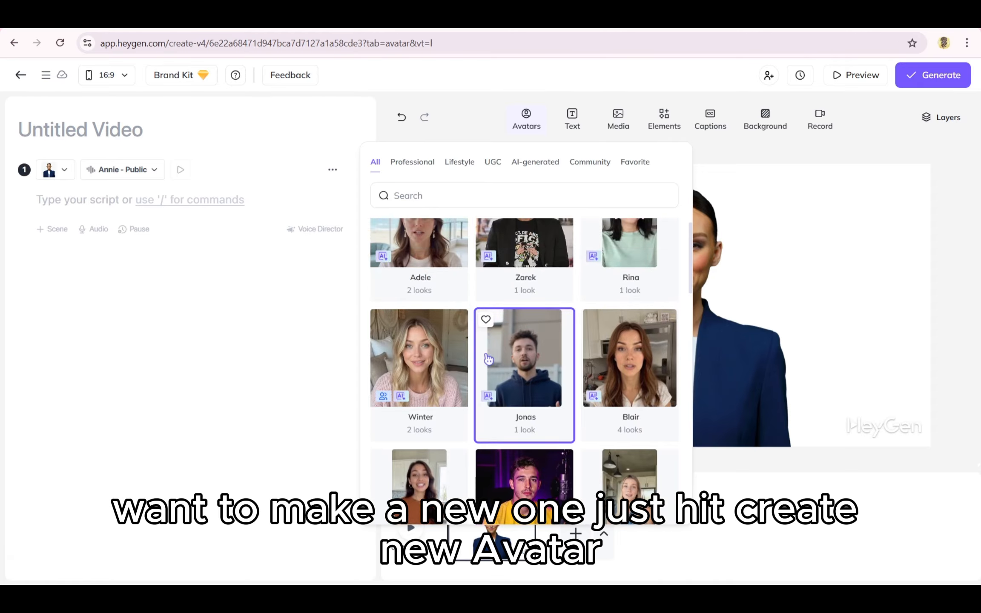
{"action": "scroll", "coordinate": [488, 360], "scroll_direction": "up", "scroll_amount": 5}
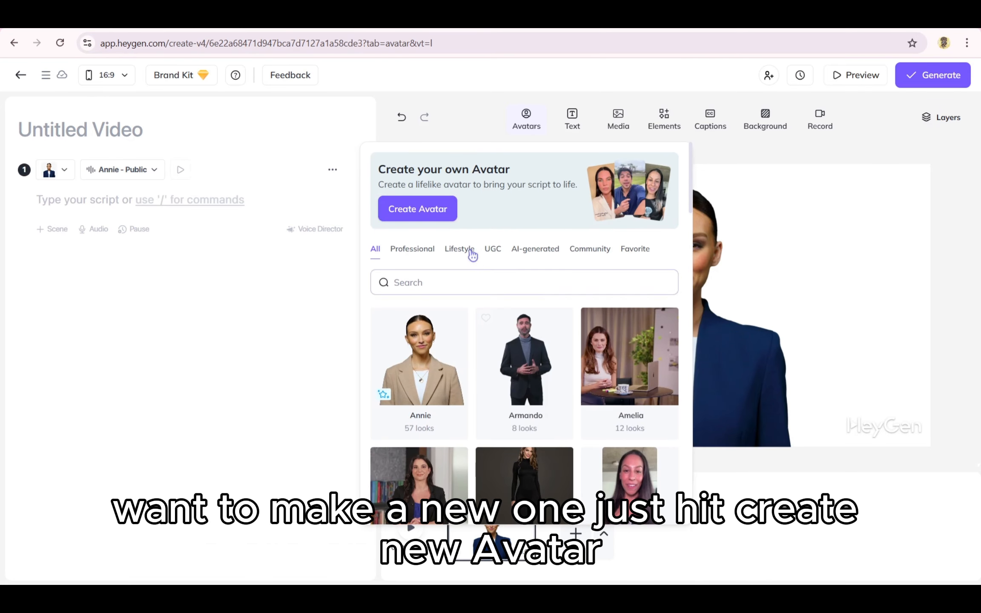
{"action": "left_click", "coordinate": [429, 211]}
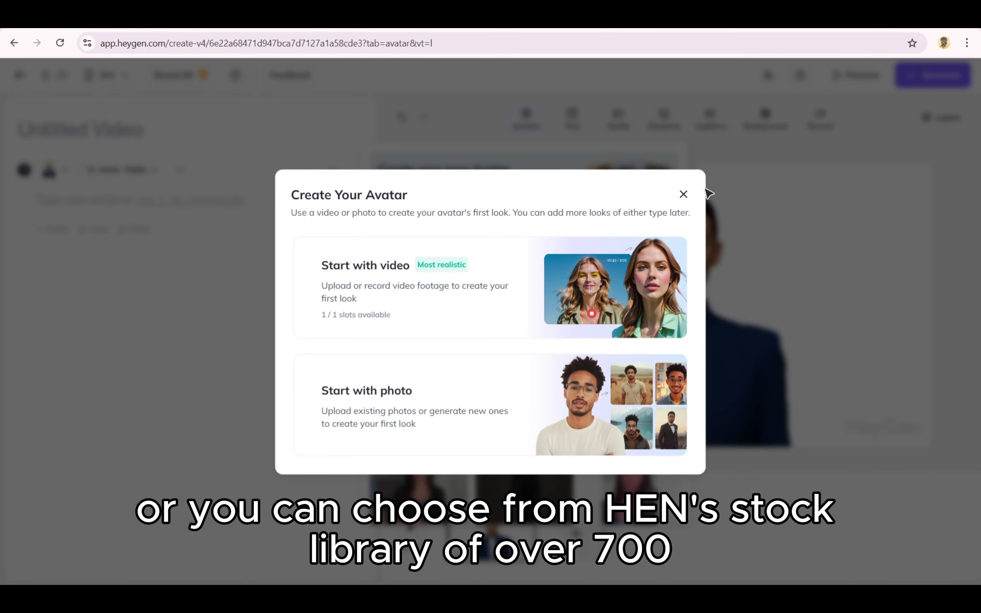
{"action": "left_click", "coordinate": [683, 194]}
{"action": "scroll", "coordinate": [524, 332], "scroll_direction": "down", "scroll_amount": 8}
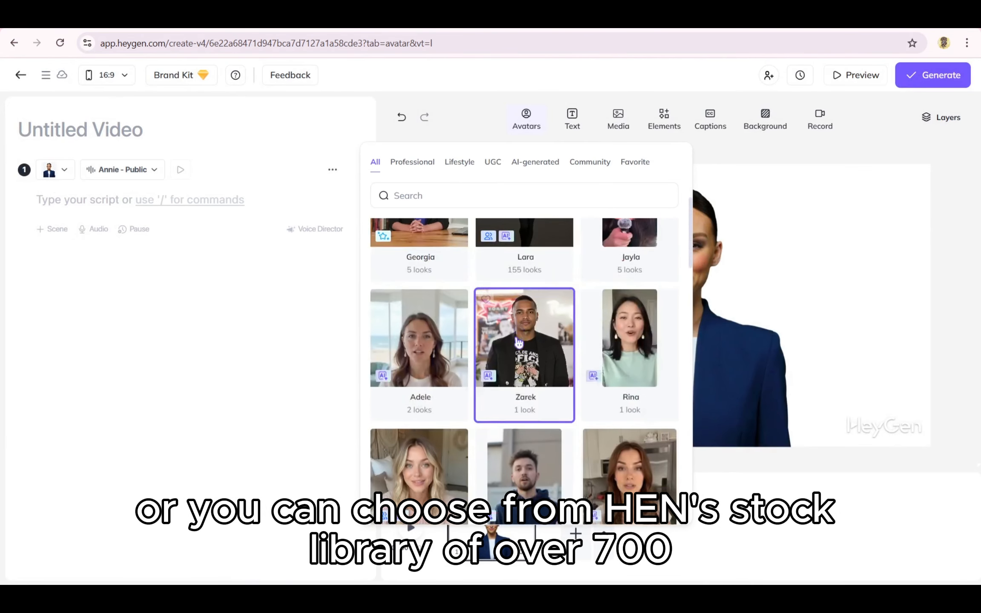
{"action": "scroll", "coordinate": [517, 339], "scroll_direction": "down", "scroll_amount": 8}
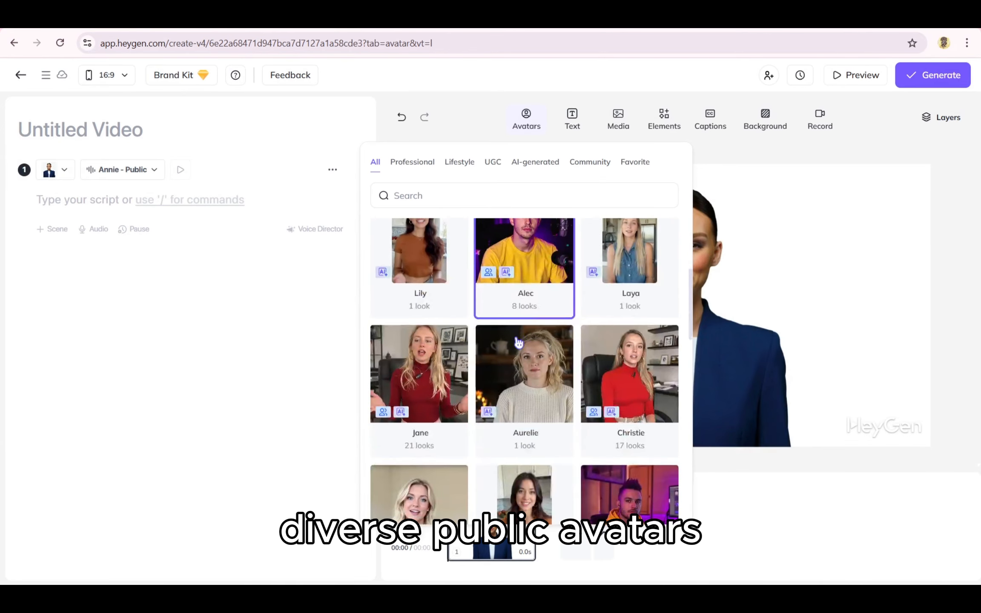
{"action": "scroll", "coordinate": [518, 343], "scroll_direction": "down", "scroll_amount": 7}
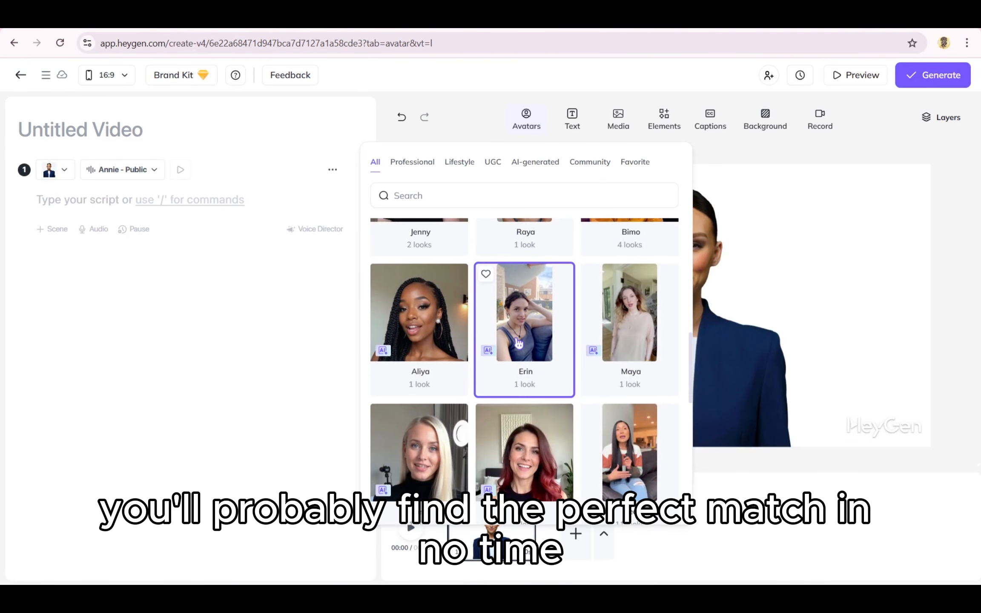
{"action": "scroll", "coordinate": [518, 340], "scroll_direction": "down", "scroll_amount": 6}
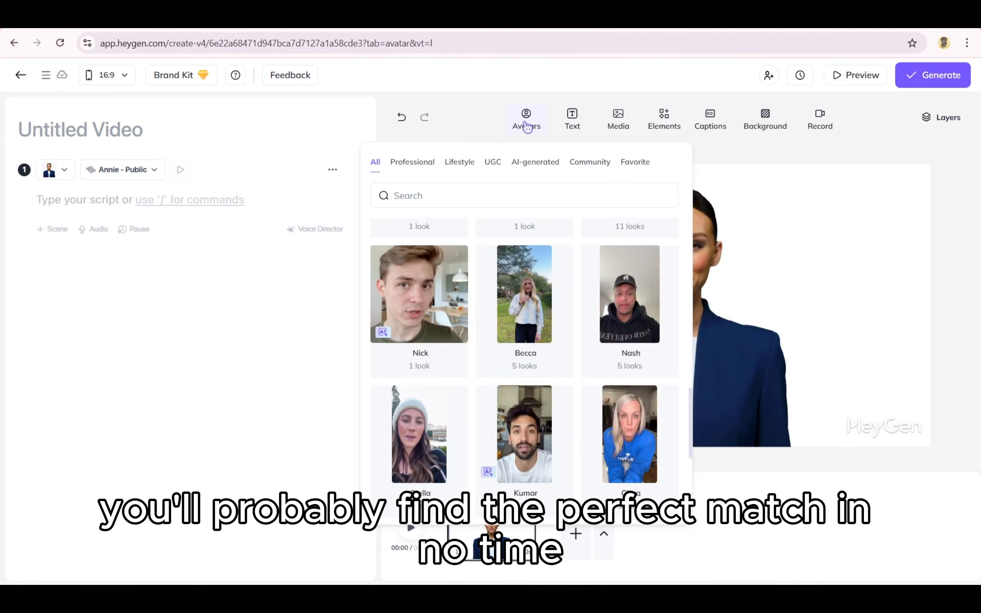
{"action": "left_click", "coordinate": [526, 128]}
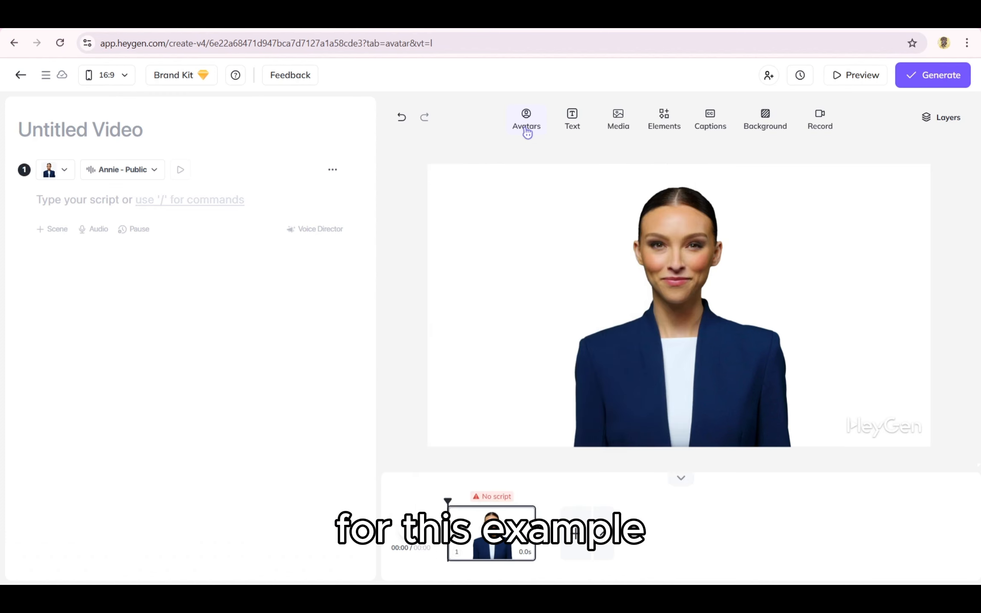
- Switch Annie's look to the Annie Sofa Sitting Front 2 living-room outfit
{"action": "left_click", "coordinate": [578, 329]}
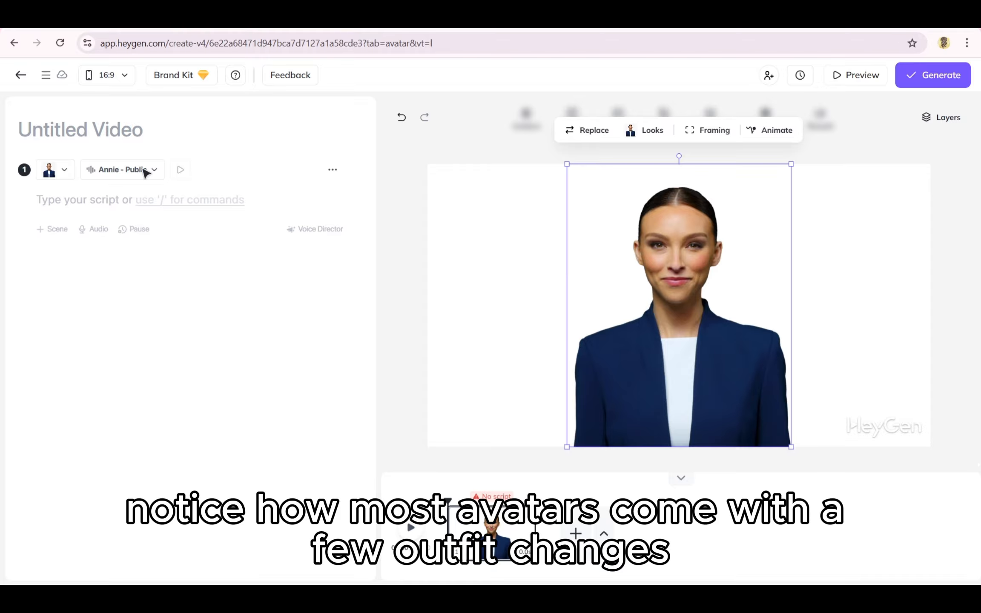
{"action": "left_click", "coordinate": [74, 174]}
{"action": "left_click_drag", "start_coordinate": [37, 289], "coordinate": [99, 290]}
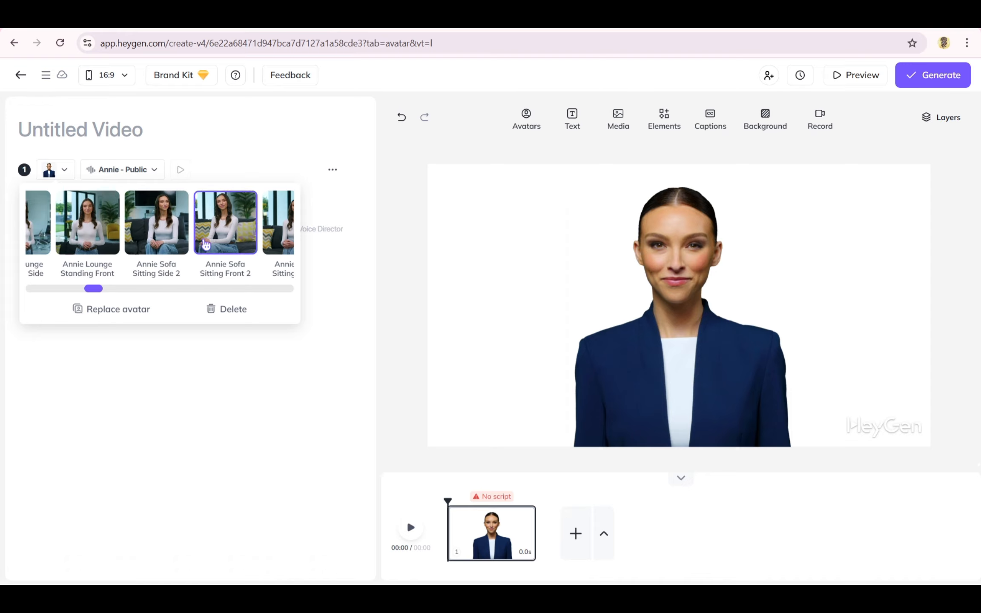
{"action": "left_click", "coordinate": [110, 239]}
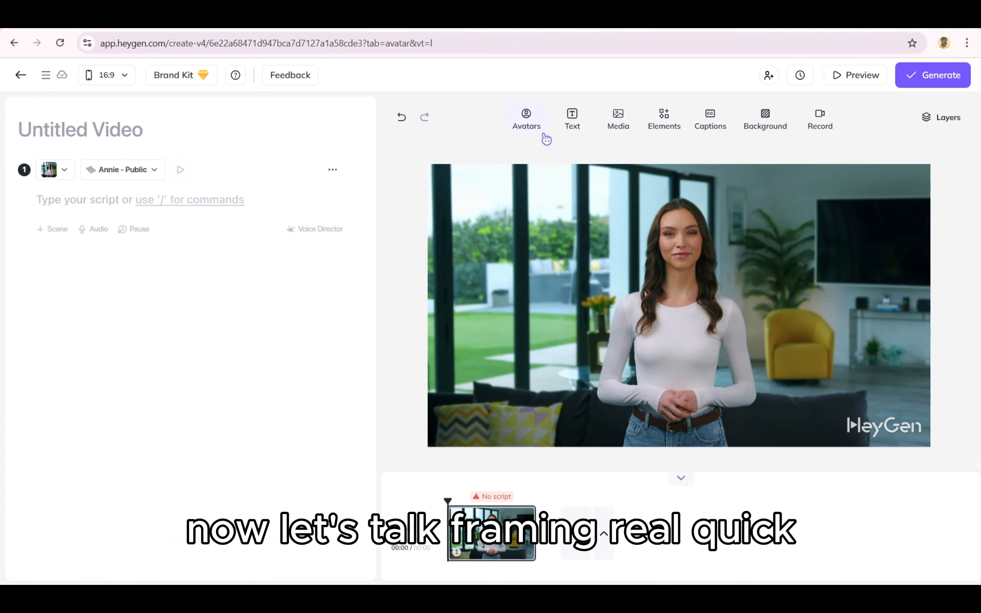
{"action": "left_click", "coordinate": [608, 237]}
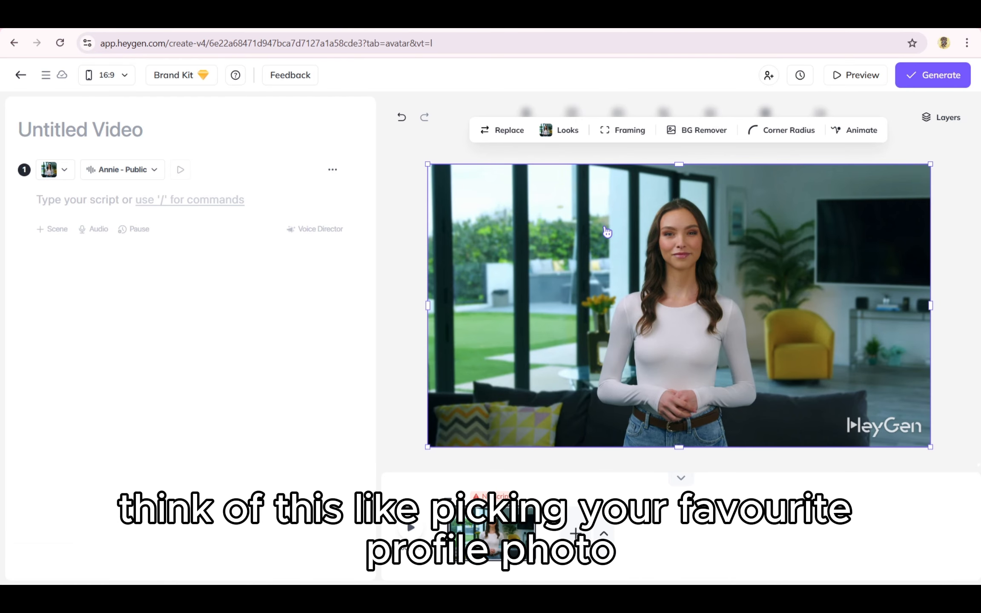
{"action": "left_click", "coordinate": [641, 142]}
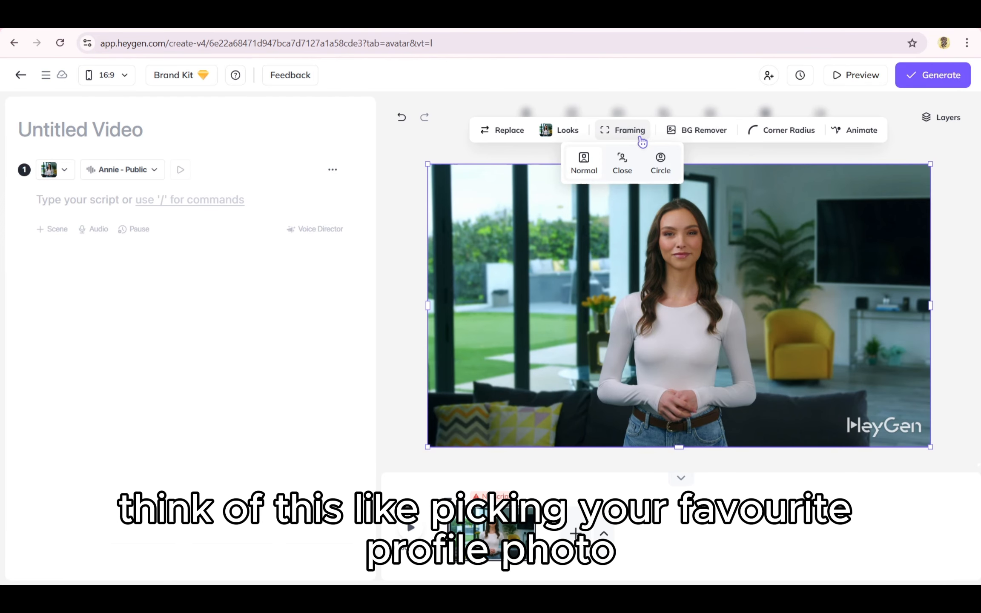
{"action": "left_click", "coordinate": [634, 168]}
{"action": "left_click", "coordinate": [659, 166]}
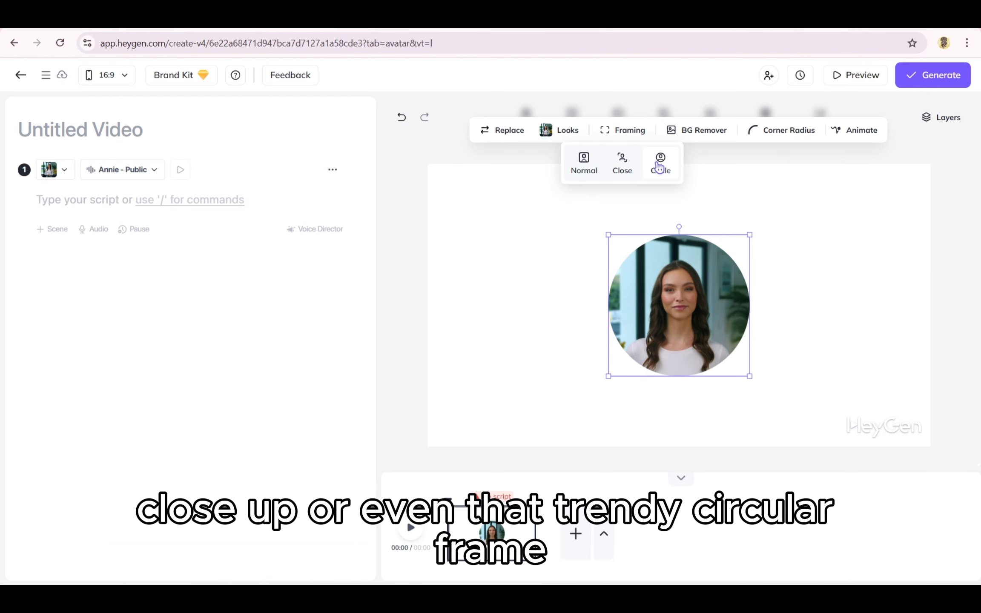
{"action": "left_click", "coordinate": [581, 162]}
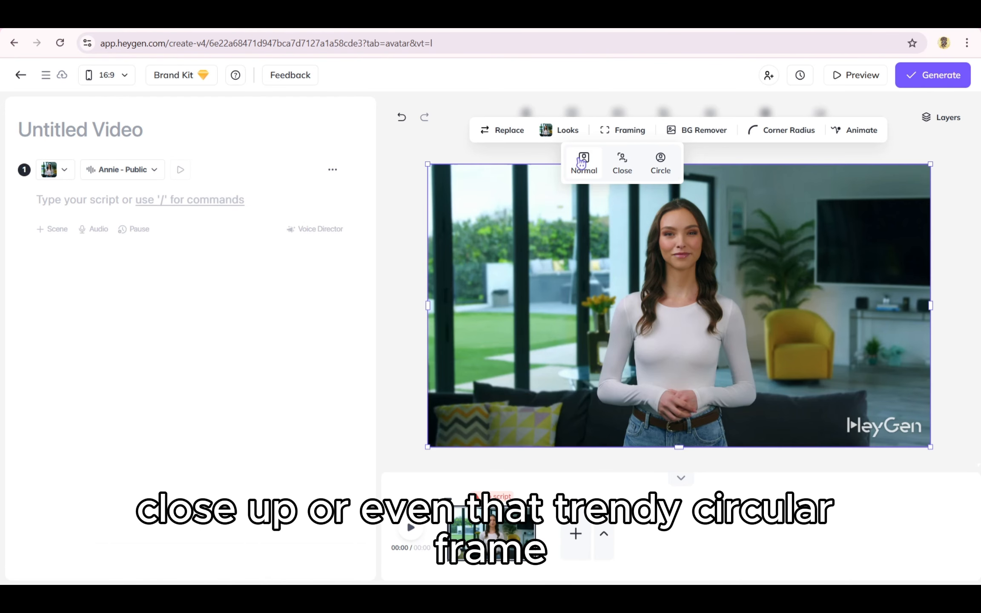
{"action": "left_click", "coordinate": [550, 157]}
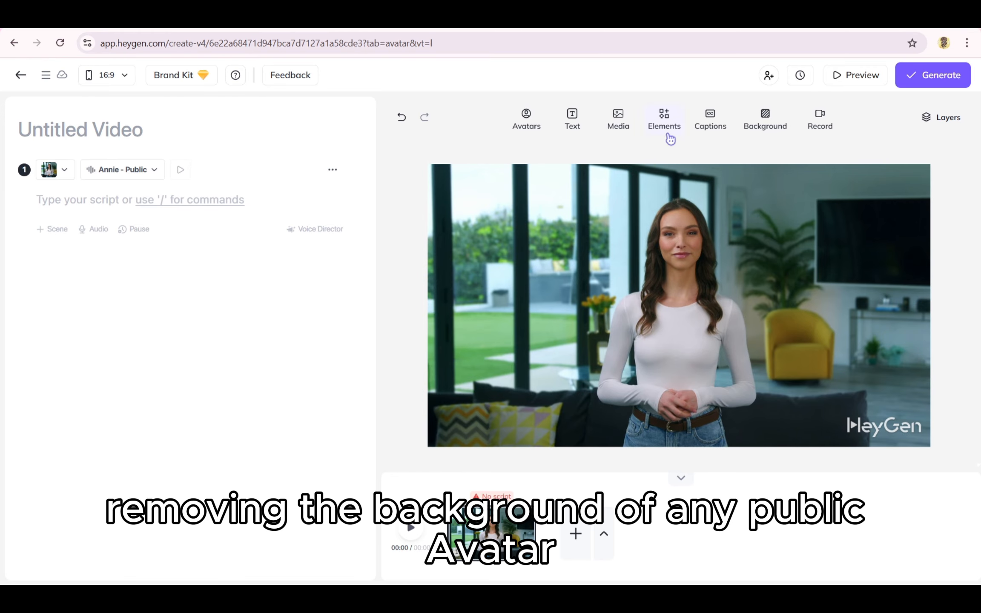
{"action": "left_click", "coordinate": [676, 203]}
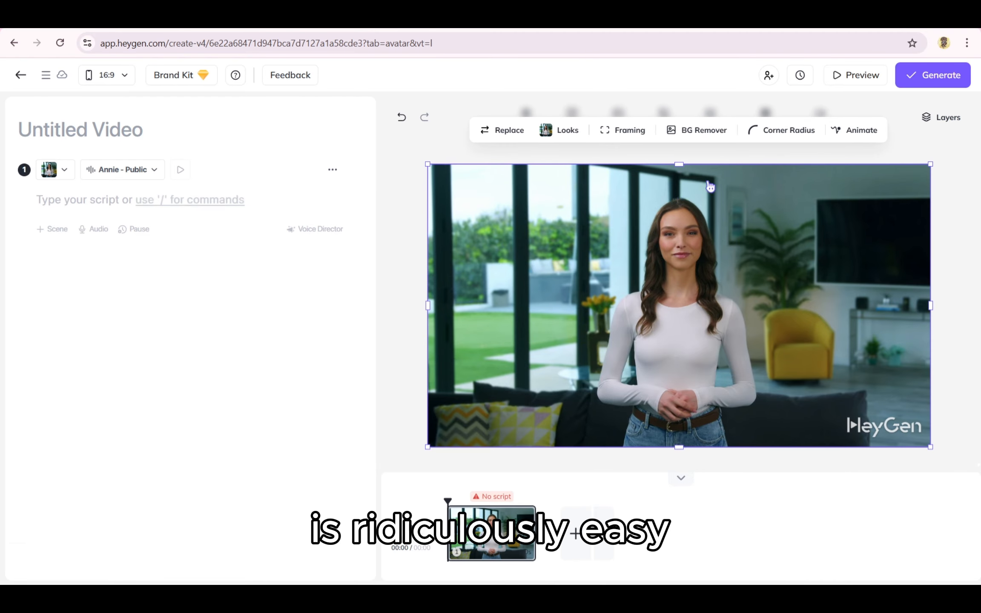
- Remove the avatar's living-room background with BG Remover, toggling it back once before removing it again
{"action": "left_click", "coordinate": [708, 137]}
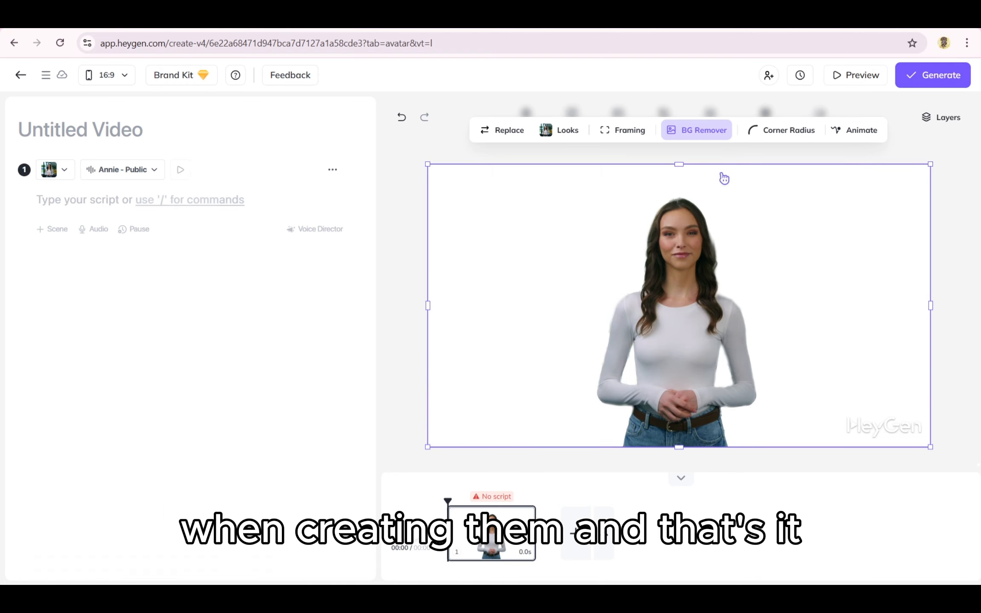
{"action": "left_click", "coordinate": [708, 141]}
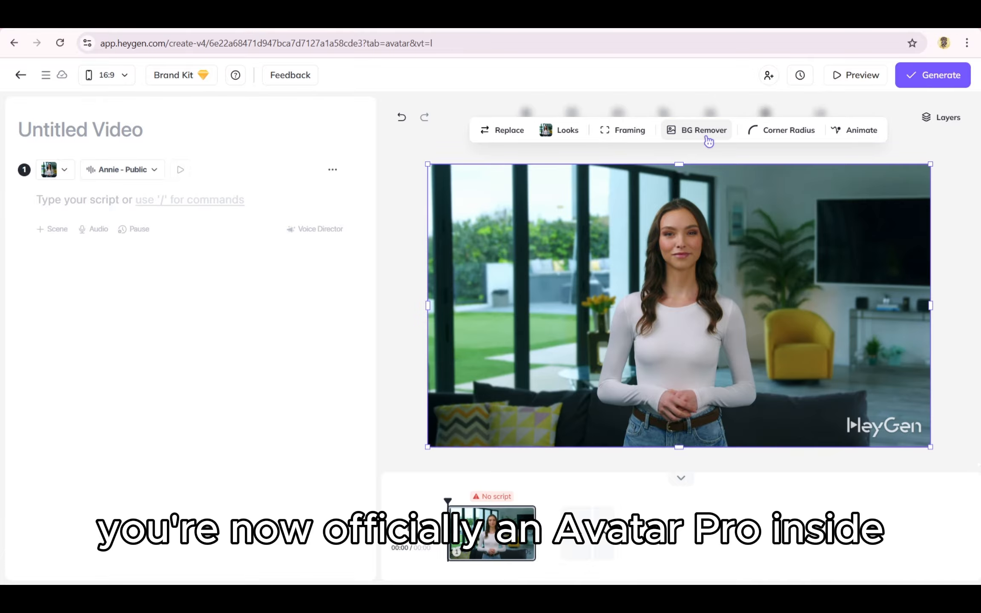
{"action": "left_click", "coordinate": [707, 136]}
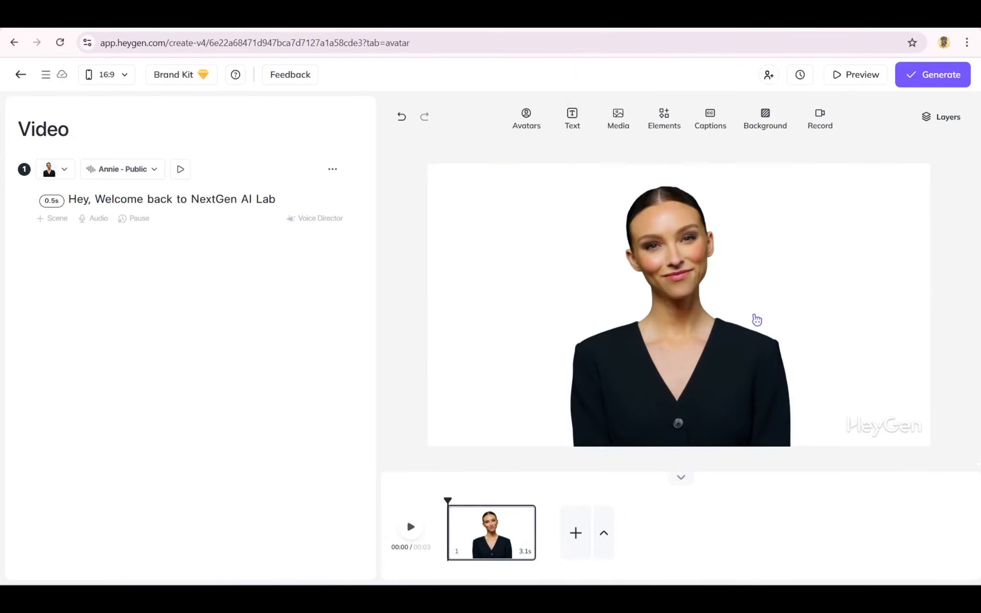
- Try purple, lavender and salmon background colours, then tone a custom colour to dusty pink
{"action": "left_click", "coordinate": [780, 129]}
{"action": "left_click", "coordinate": [784, 229]}
{"action": "left_click", "coordinate": [799, 300]}
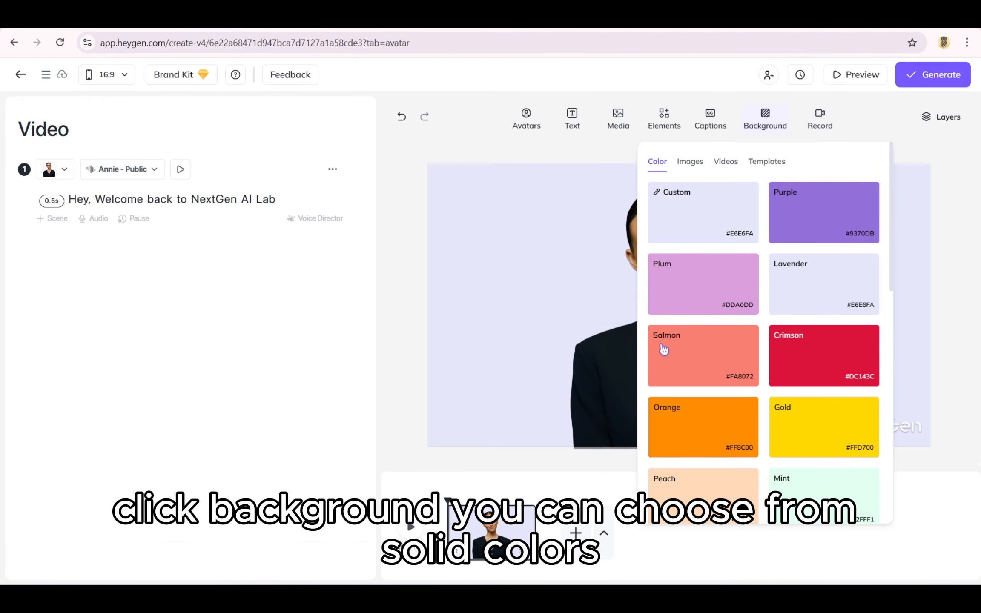
{"action": "left_click", "coordinate": [661, 349]}
{"action": "left_click", "coordinate": [671, 193]}
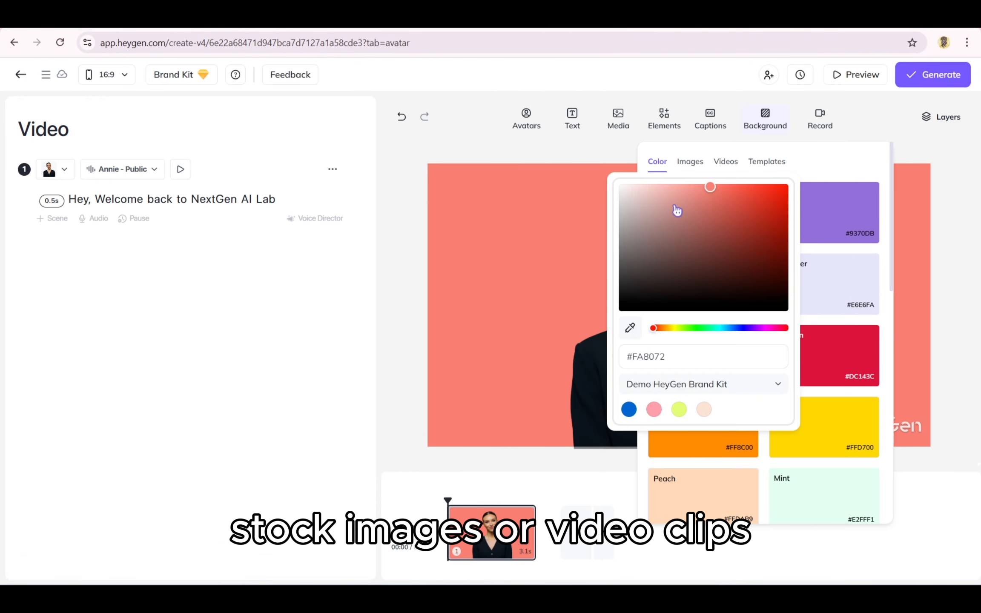
{"action": "mouse_move", "coordinate": [677, 210]}
{"action": "left_mouse_down"}
{"action": "mouse_move", "coordinate": [736, 275]}
{"action": "mouse_move", "coordinate": [685, 278]}
{"action": "mouse_move", "coordinate": [646, 218]}
{"action": "mouse_move", "coordinate": [661, 224]}
{"action": "mouse_move", "coordinate": [654, 230]}
{"action": "mouse_move", "coordinate": [667, 216]}
{"action": "left_mouse_up"}
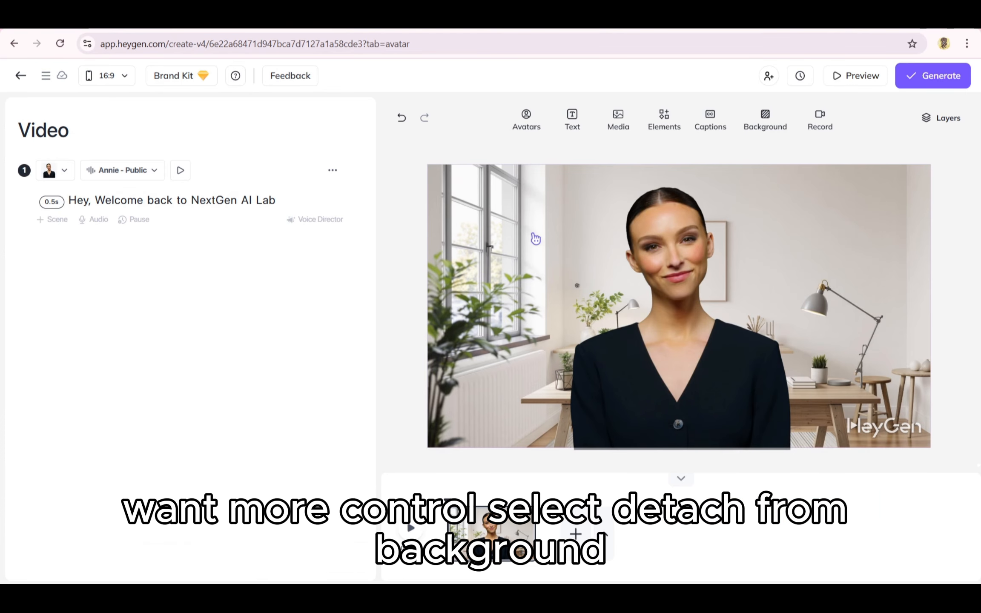
- Detach the office photo from the background and move it down-left out of the way
{"action": "right_click", "coordinate": [532, 241]}
{"action": "left_click", "coordinate": [540, 248]}
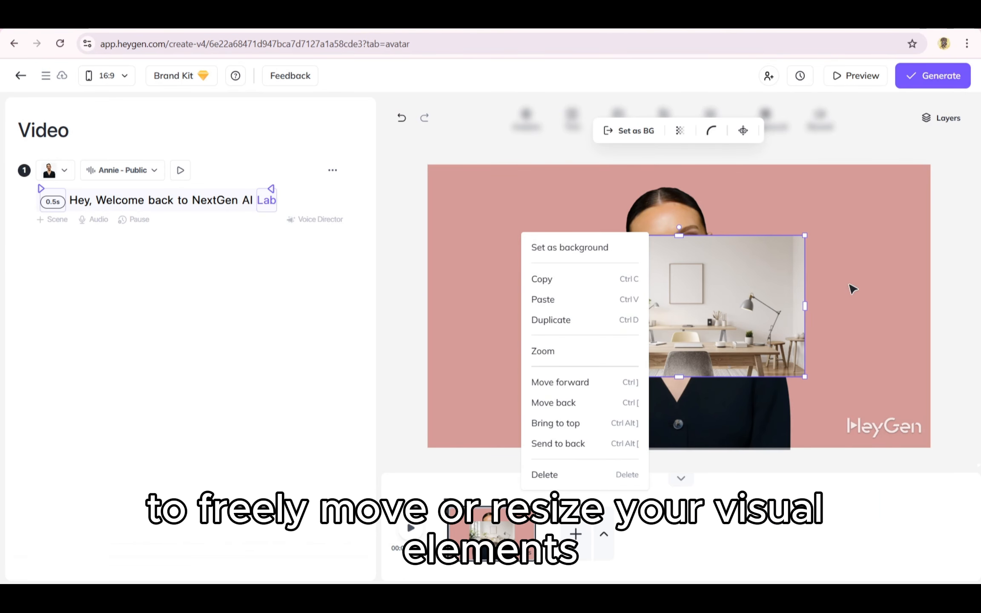
{"action": "left_click", "coordinate": [853, 289]}
{"action": "left_click", "coordinate": [641, 305]}
{"action": "left_click_drag", "start_coordinate": [641, 304], "coordinate": [548, 360]}
- Add the blue wave image from Media uploads to the scene and reposition it
{"action": "left_click", "coordinate": [618, 114]}
{"action": "left_click", "coordinate": [547, 186]}
{"action": "left_click", "coordinate": [496, 302]}
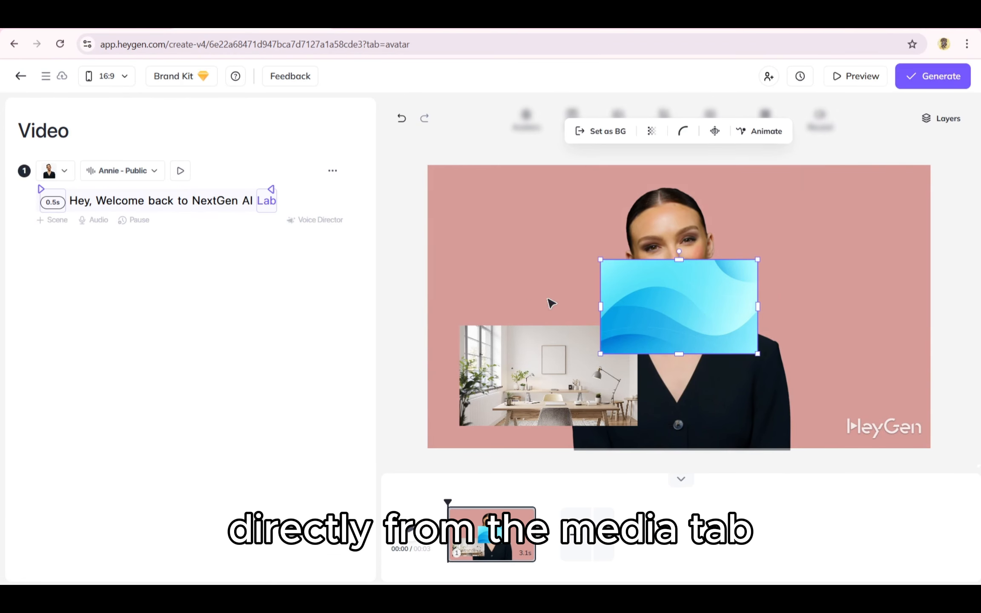
{"action": "left_click_drag", "start_coordinate": [677, 313], "coordinate": [559, 236]}
{"action": "left_click_drag", "start_coordinate": [719, 252], "coordinate": [554, 322]}
- Delete the office photo and set the blue wave image as the scene background
{"action": "left_click", "coordinate": [549, 375]}
{"action": "key", "text": "Delete"}
{"action": "left_click", "coordinate": [705, 258]}
{"action": "right_click", "coordinate": [553, 321]}
{"action": "left_click", "coordinate": [595, 334]}
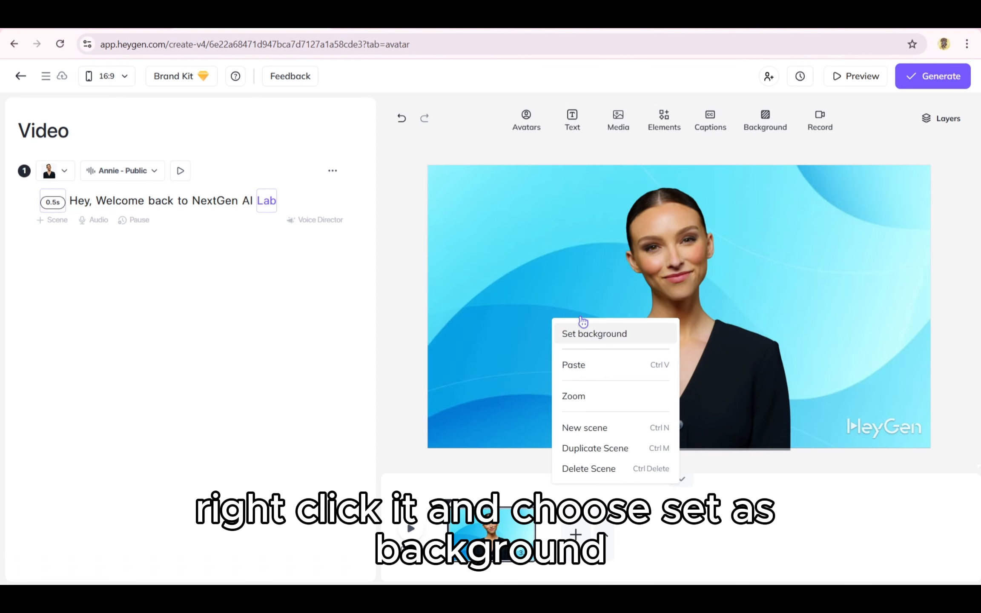
{"action": "left_click", "coordinate": [534, 245]}
{"action": "left_click", "coordinate": [584, 184]}
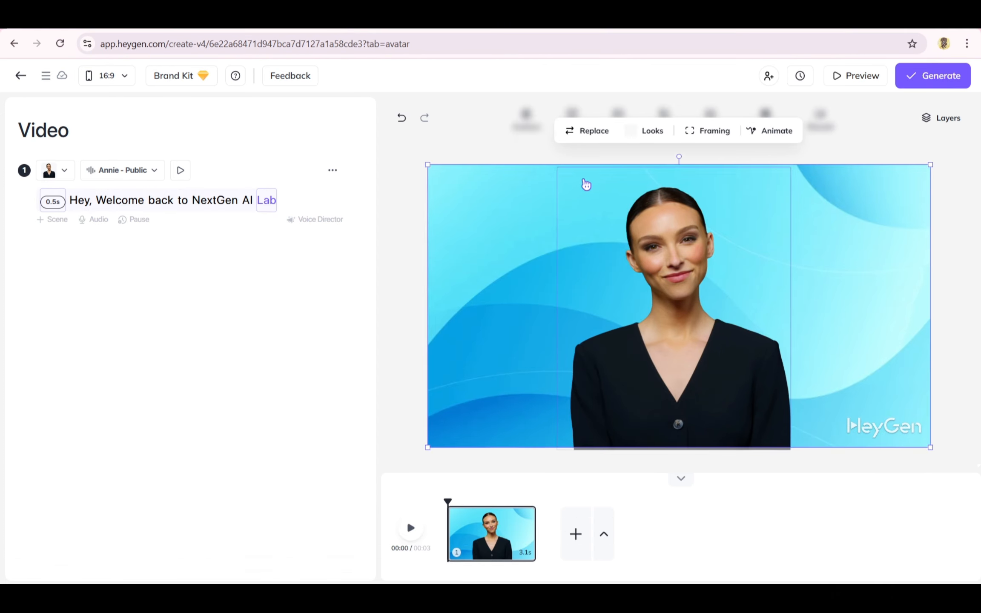
- Add a title text box and move it to the upper left of the scene
{"action": "left_click", "coordinate": [501, 153]}
{"action": "left_click", "coordinate": [580, 125]}
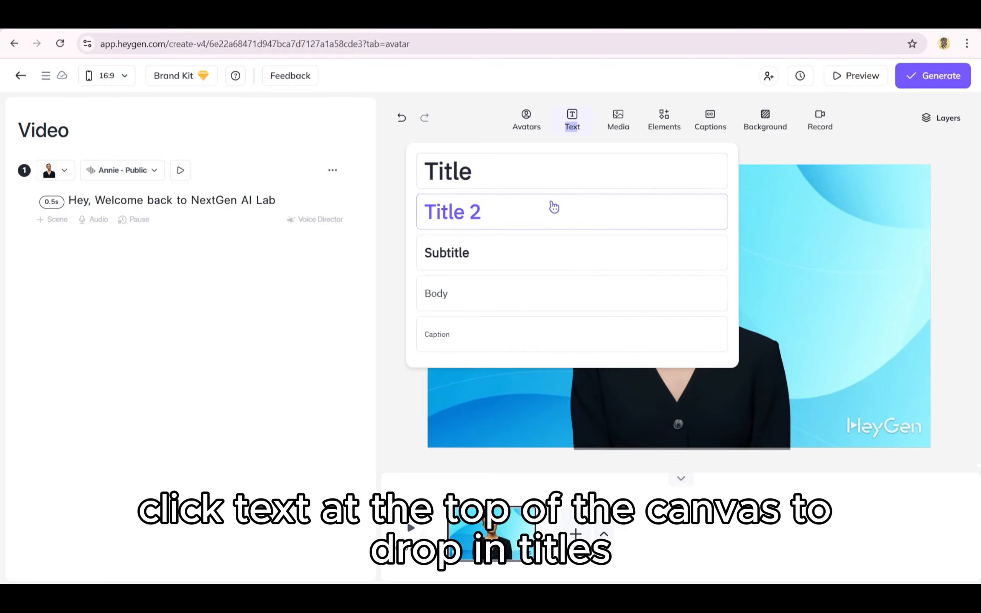
{"action": "left_click", "coordinate": [511, 172]}
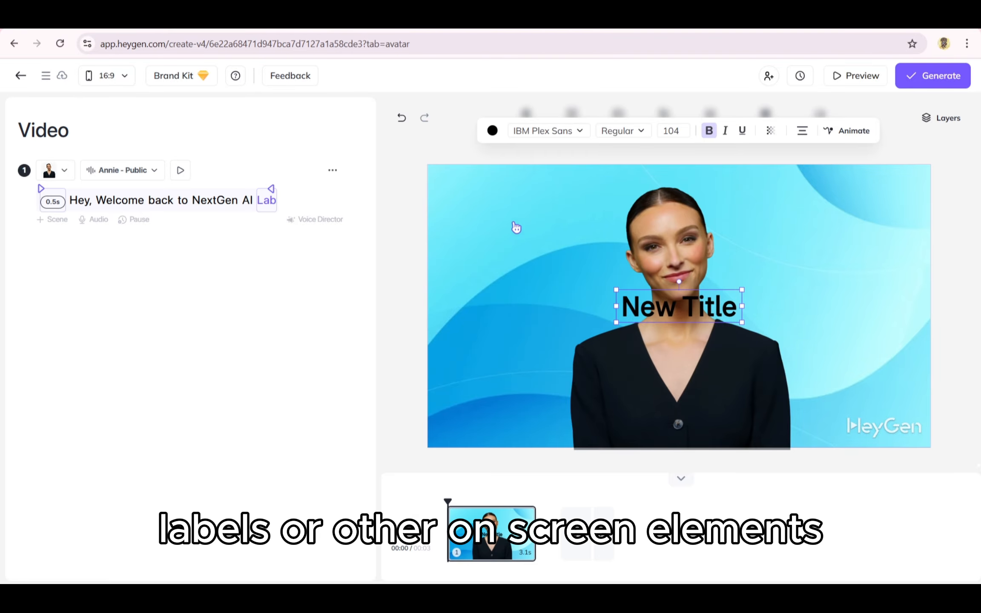
{"action": "left_click_drag", "start_coordinate": [664, 308], "coordinate": [501, 230]}
- Retype the title as 'NextGen' on the first line and 'AI Lab' on the second
{"action": "double_click", "coordinate": [498, 227]}
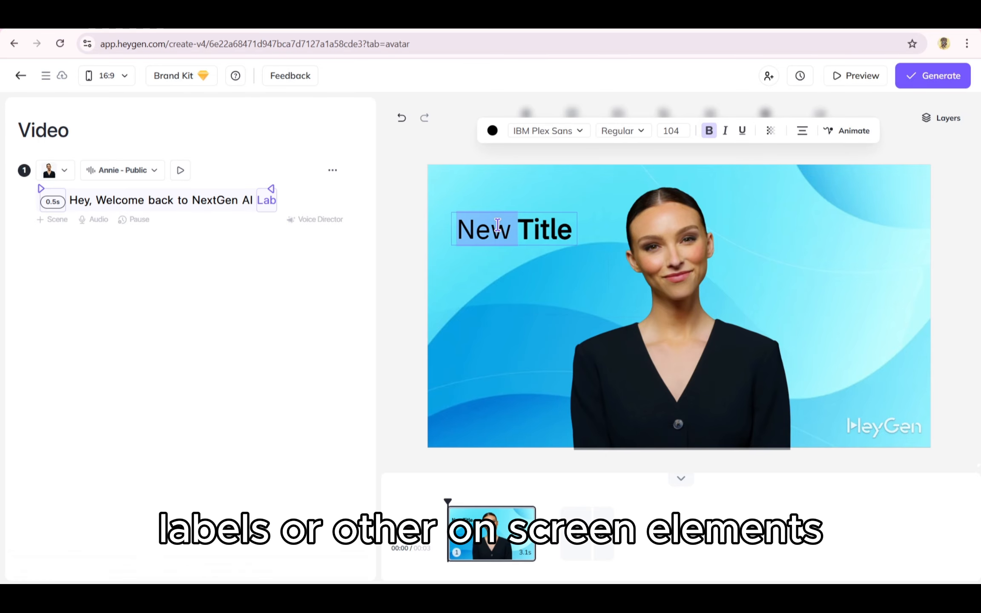
{"action": "triple_click", "coordinate": [536, 222]}
{"action": "type", "text": "TitleNe"}
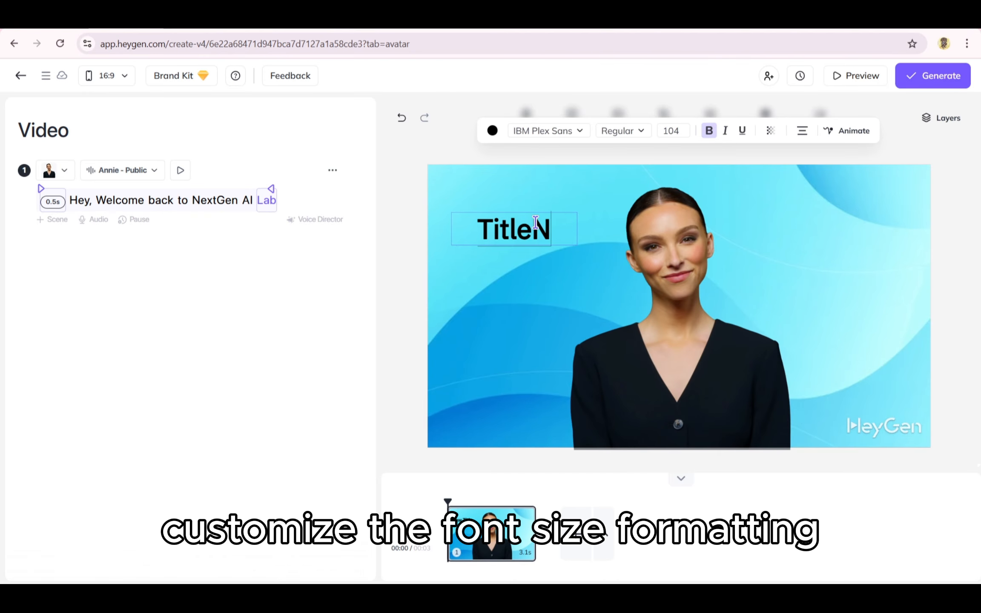
{"action": "key", "text": "BackSpace"}
{"action": "key", "text": "BackSpace"}
{"action": "key", "text": "BackSpace"}
{"action": "key", "text": "BackSpace"}
{"action": "key", "text": "BackSpace"}
{"action": "key", "text": "BackSpace"}
{"action": "key", "text": "BackSpace"}
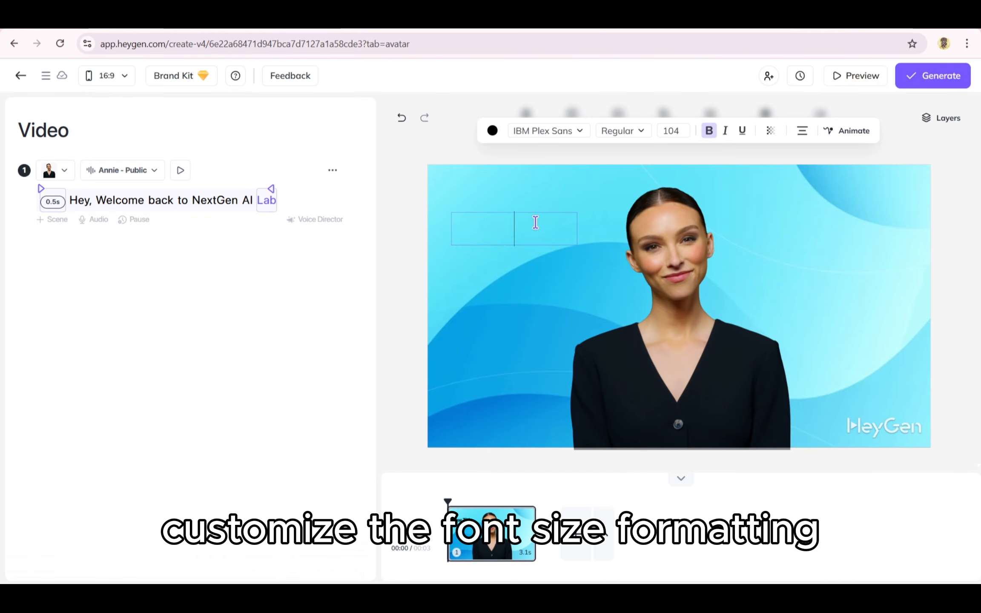
{"action": "type", "text": "NextGen"}
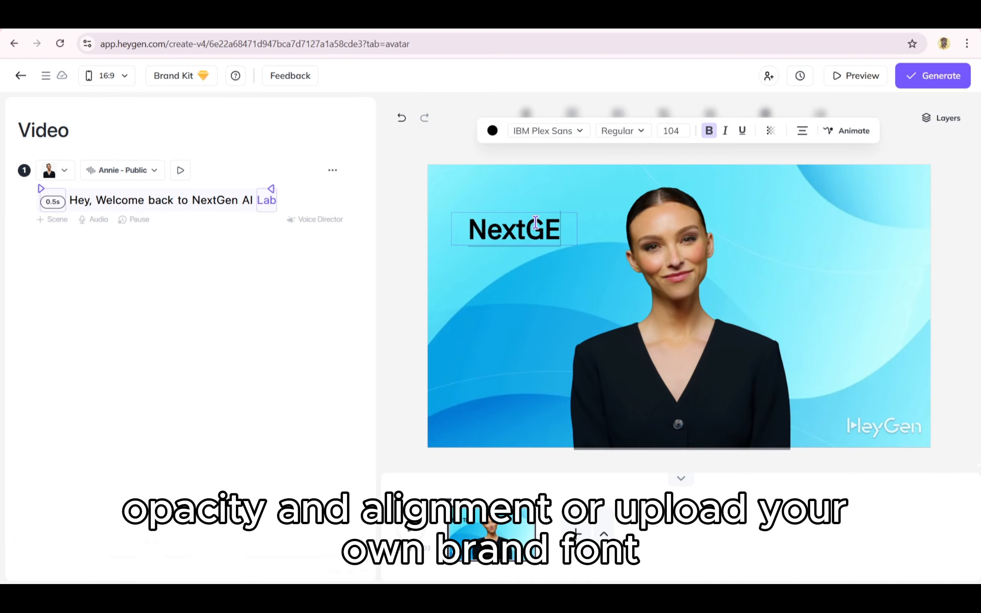
{"action": "key", "text": "BackSpace"}
{"action": "key", "text": "BackSpace"}
{"action": "type", "text": "en"}
{"action": "key", "text": "Return"}
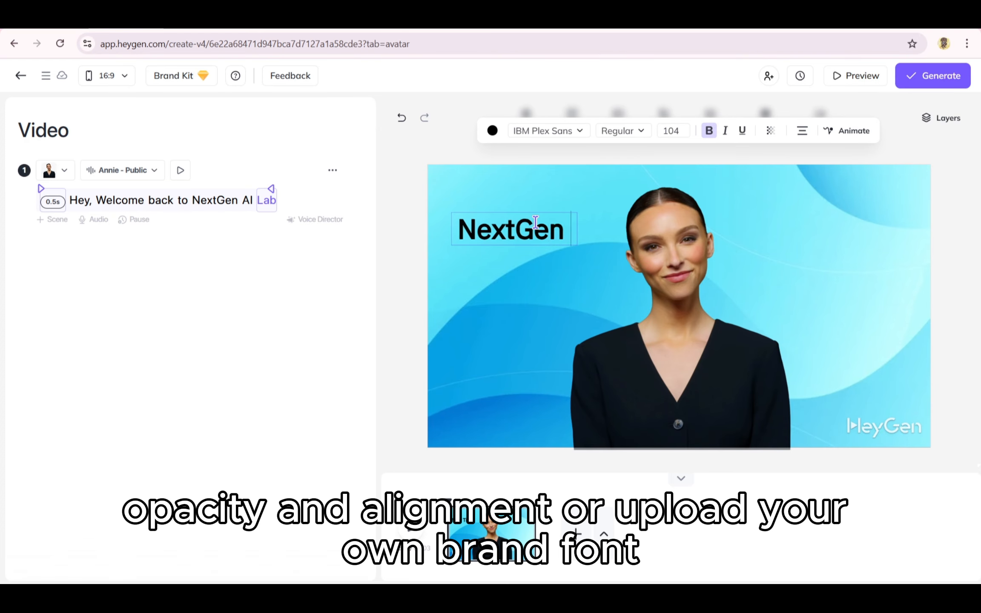
{"action": "type", "text": "AI Lab"}
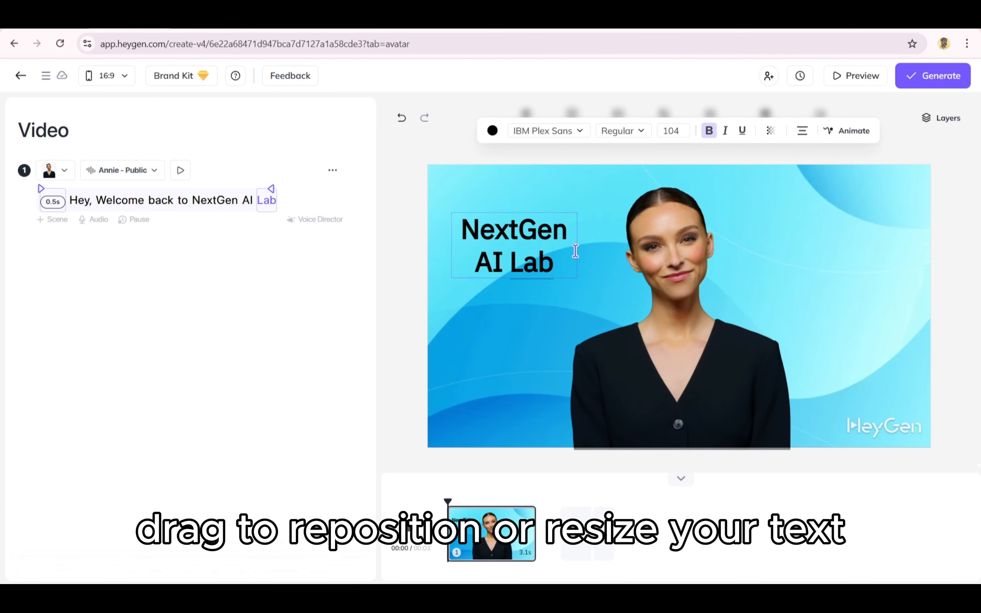
{"action": "left_click", "coordinate": [588, 303]}
- Nudge the title slightly up and browse the fonts without changing the font
{"action": "left_click", "coordinate": [402, 297]}
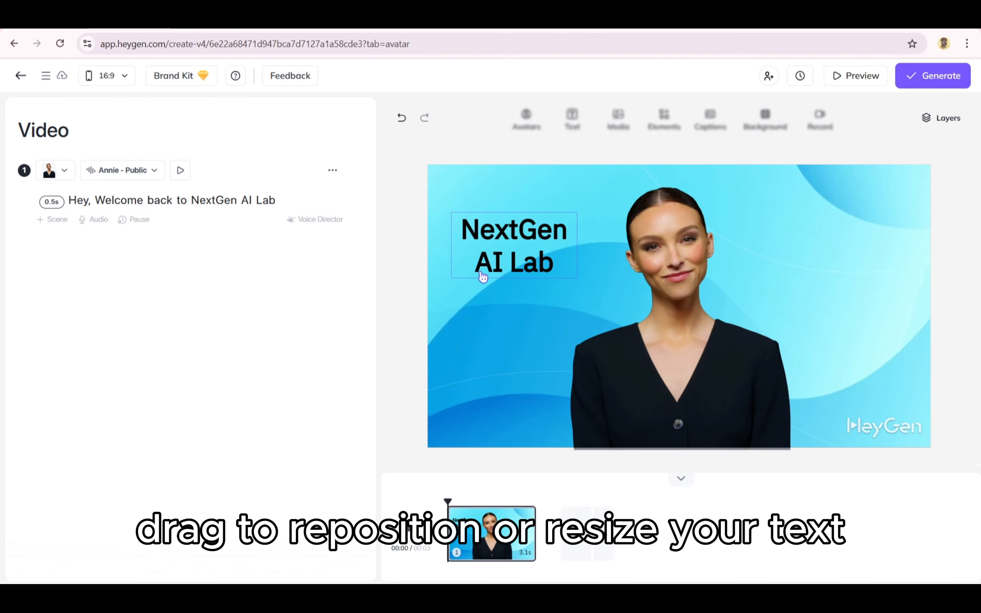
{"action": "left_click_drag", "start_coordinate": [495, 265], "coordinate": [486, 245]}
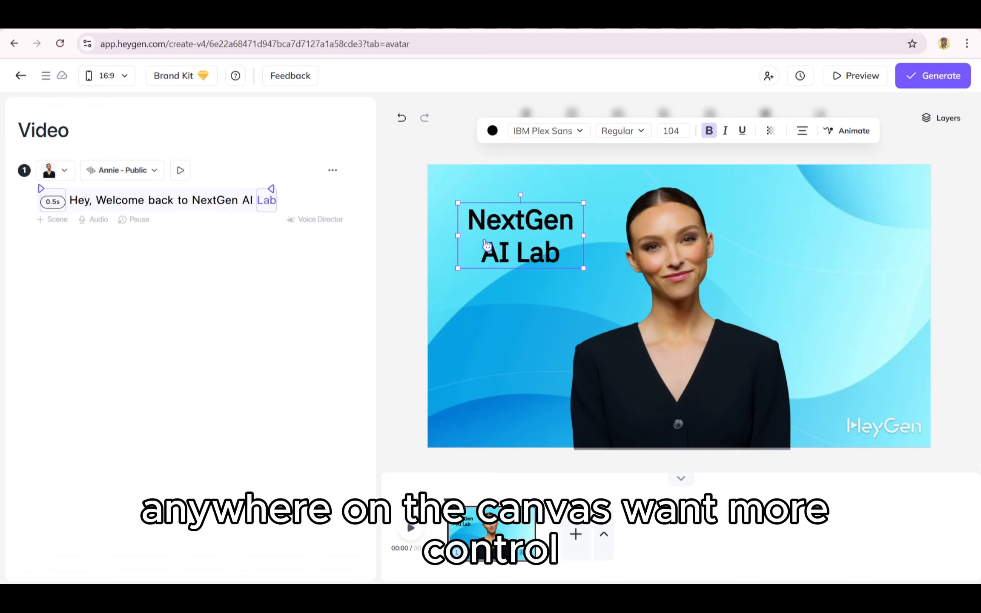
{"action": "left_click", "coordinate": [577, 132]}
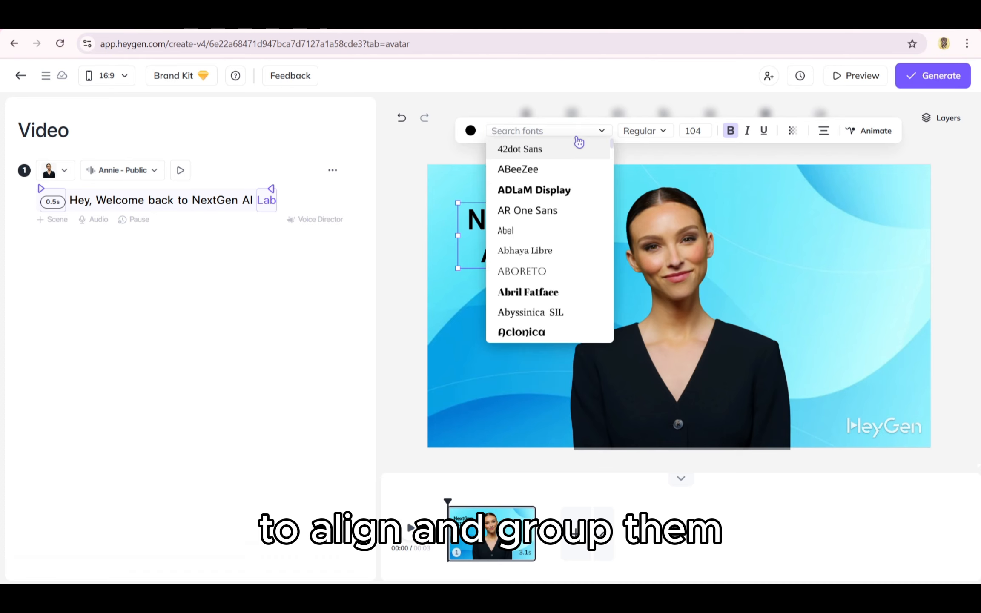
{"action": "scroll", "coordinate": [564, 199], "scroll_direction": "down", "scroll_amount": 10}
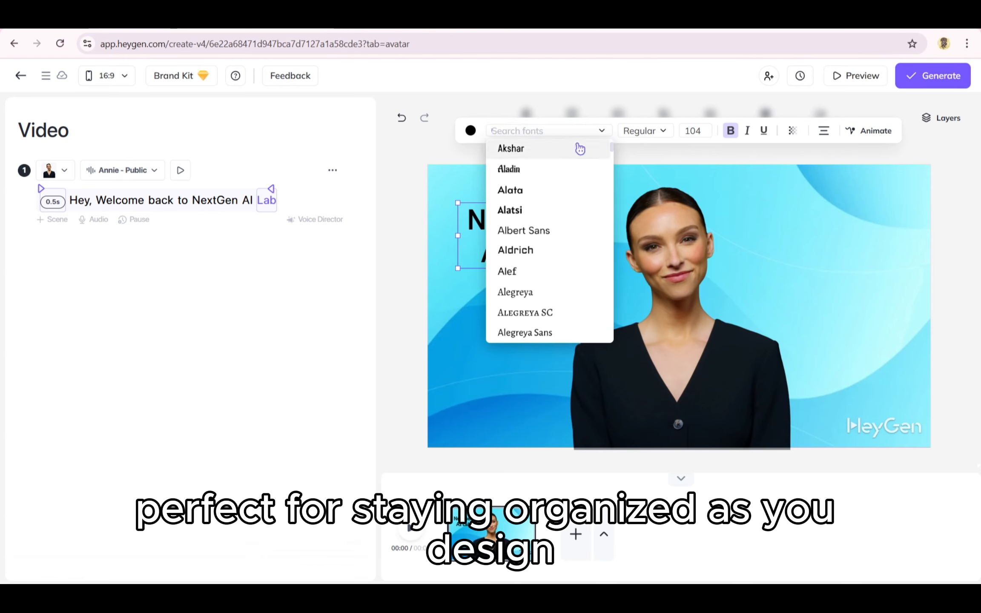
{"action": "left_click", "coordinate": [417, 153]}
{"action": "left_click", "coordinate": [604, 260]}
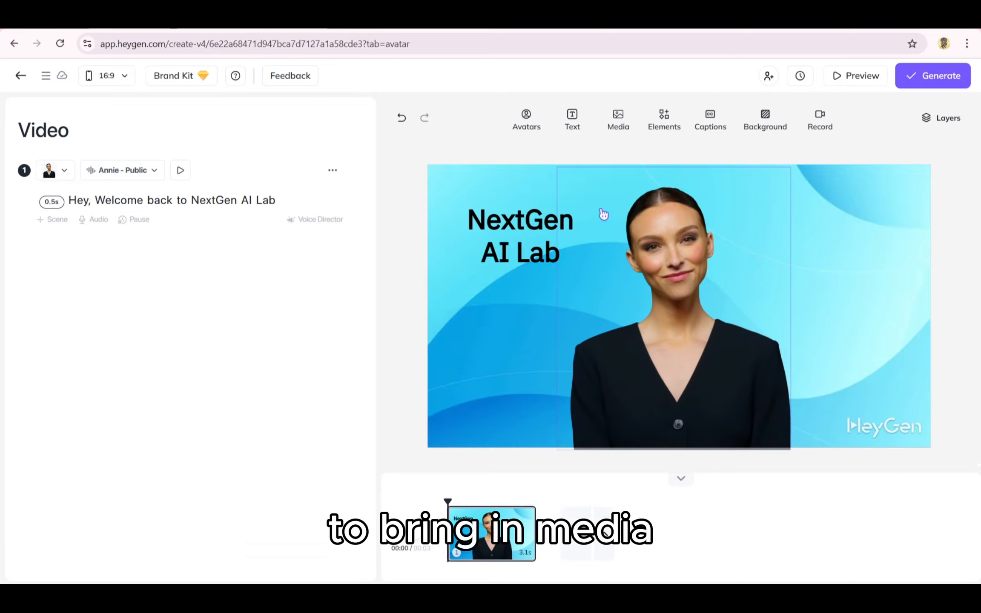
- Add the red poppy stock photo, move it to the right side, and shrink it
{"action": "left_click", "coordinate": [626, 119]}
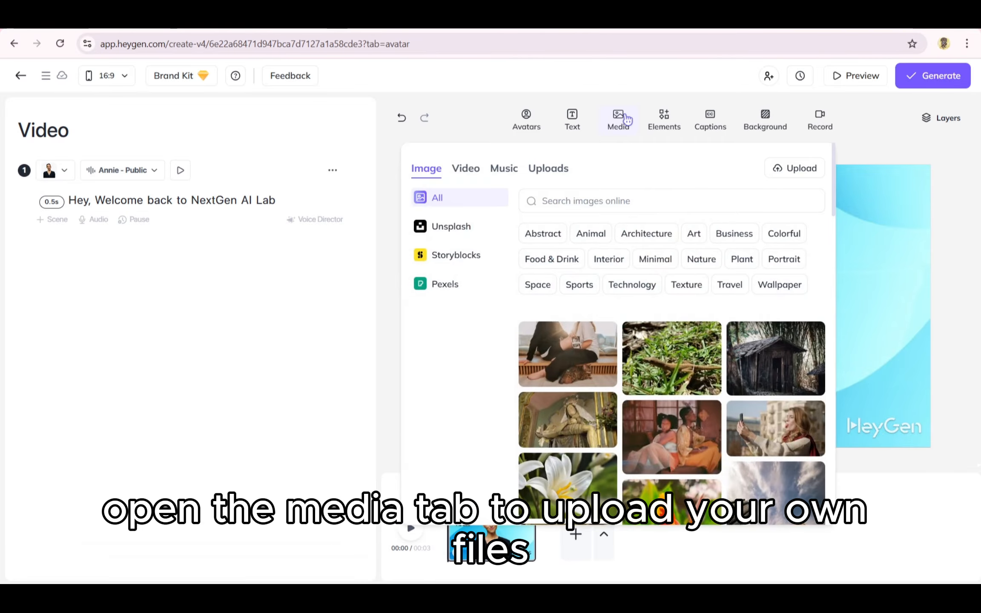
{"action": "scroll", "coordinate": [627, 329], "scroll_direction": "down", "scroll_amount": 6}
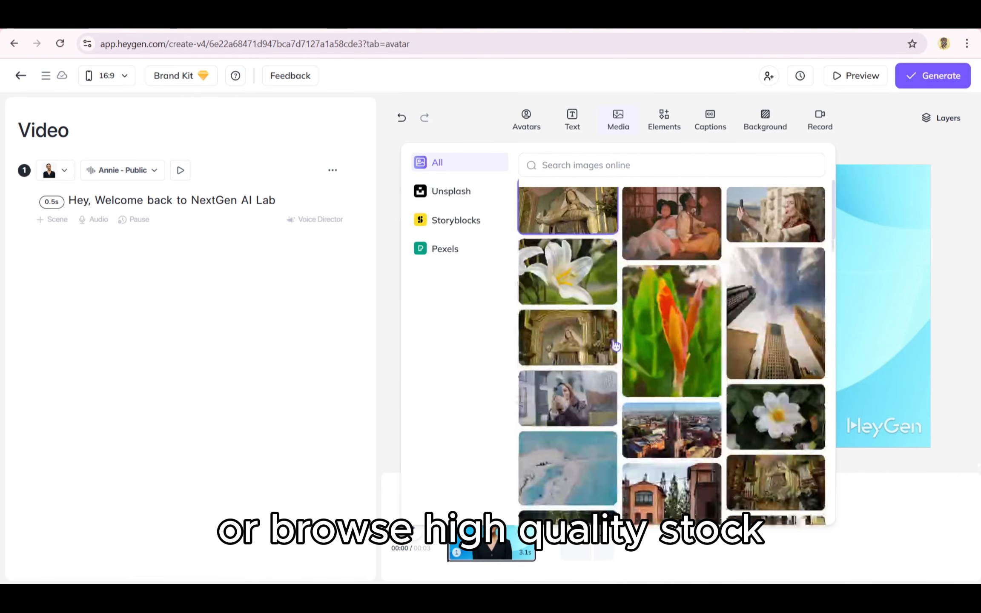
{"action": "scroll", "coordinate": [627, 329], "scroll_direction": "down", "scroll_amount": 5}
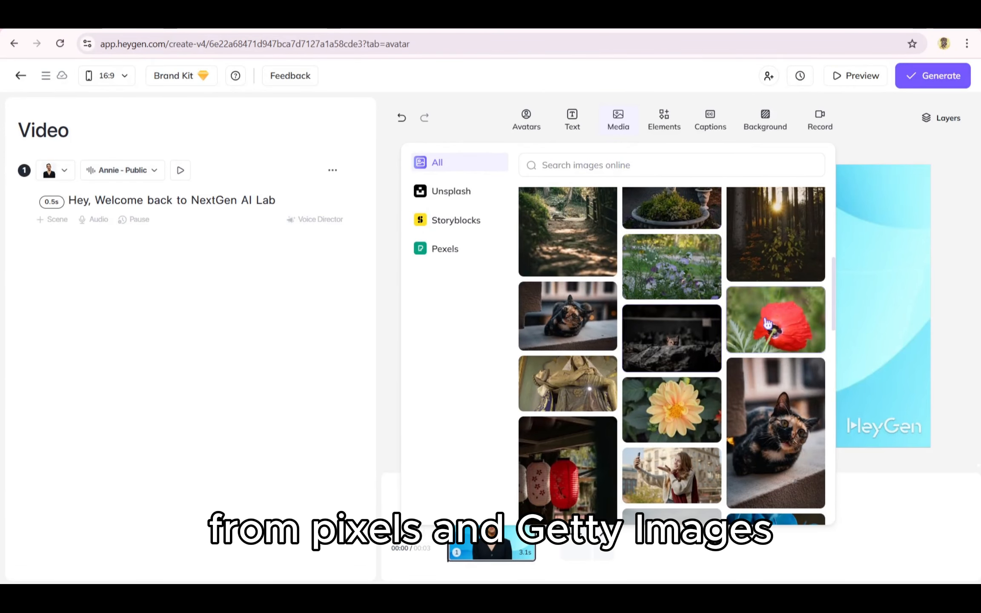
{"action": "left_click", "coordinate": [783, 320]}
{"action": "left_click_drag", "start_coordinate": [688, 318], "coordinate": [819, 352]}
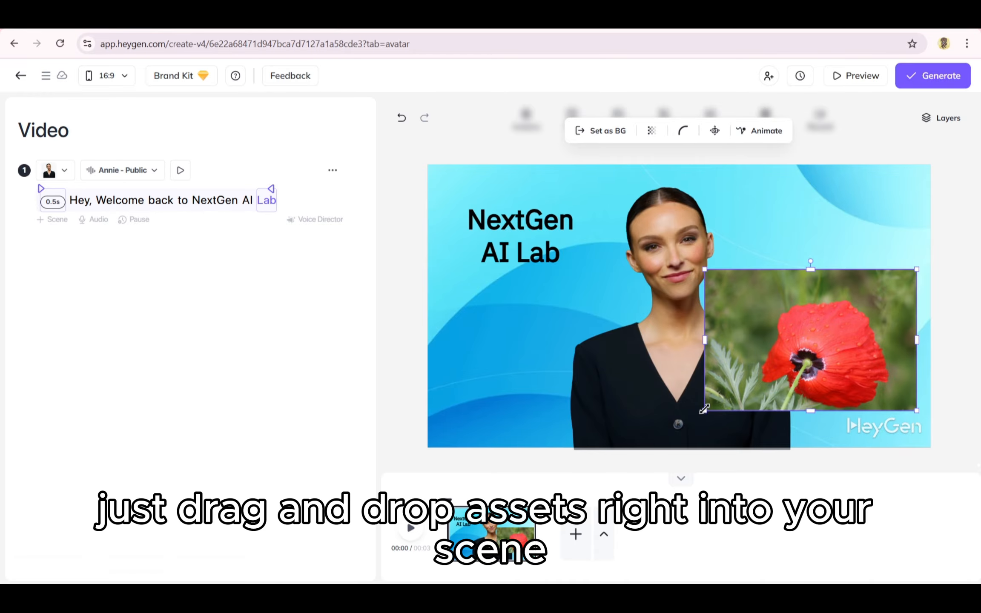
{"action": "left_click_drag", "start_coordinate": [717, 408], "coordinate": [772, 348]}
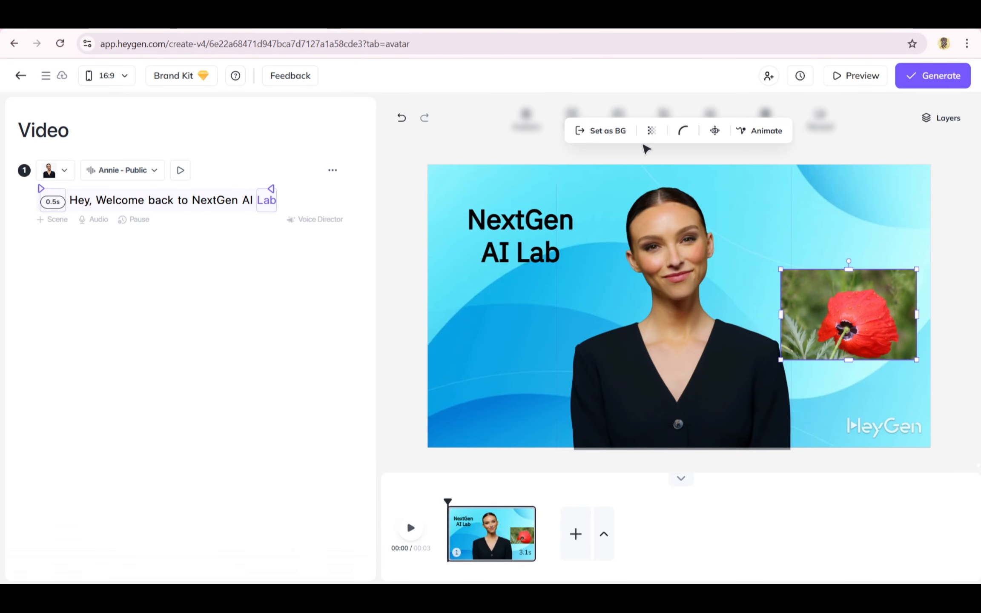
- Add a phone-shaped frame from Elements and drag the poppy photo into it
{"action": "left_click", "coordinate": [665, 121]}
{"action": "left_click", "coordinate": [579, 170]}
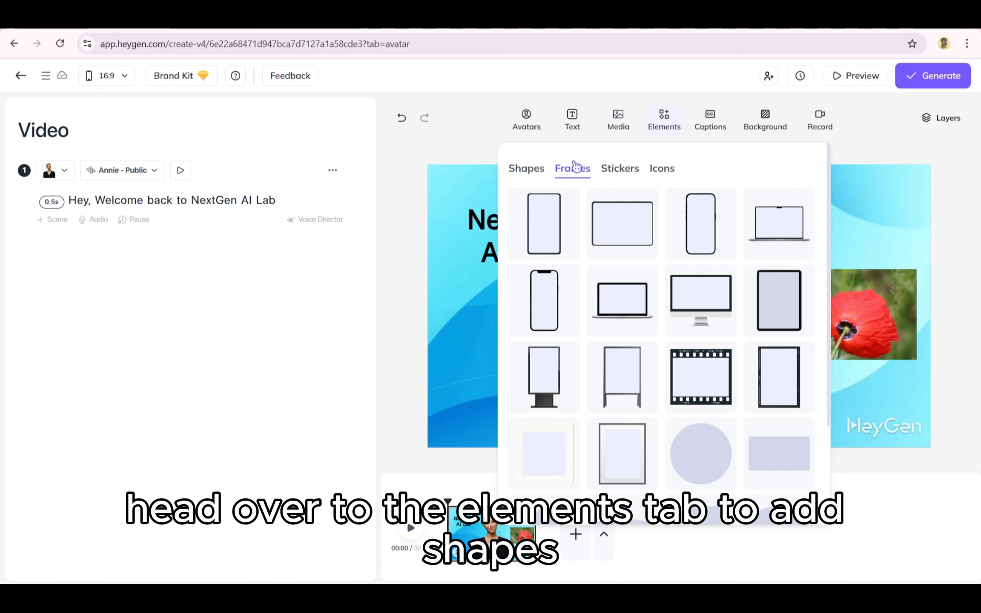
{"action": "left_click", "coordinate": [626, 168]}
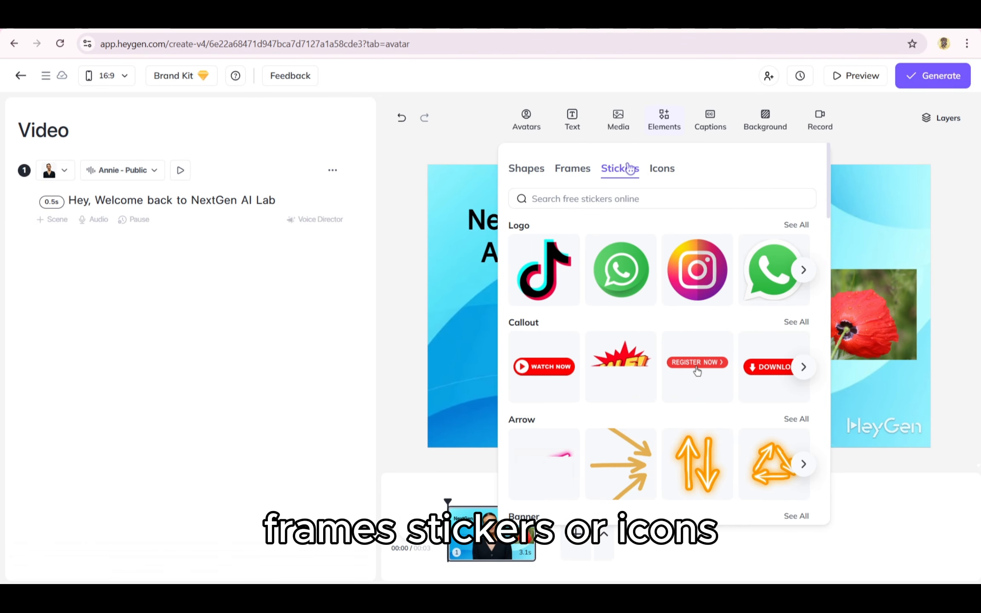
{"action": "left_click", "coordinate": [573, 169]}
{"action": "left_click", "coordinate": [553, 224]}
{"action": "left_click", "coordinate": [869, 315]}
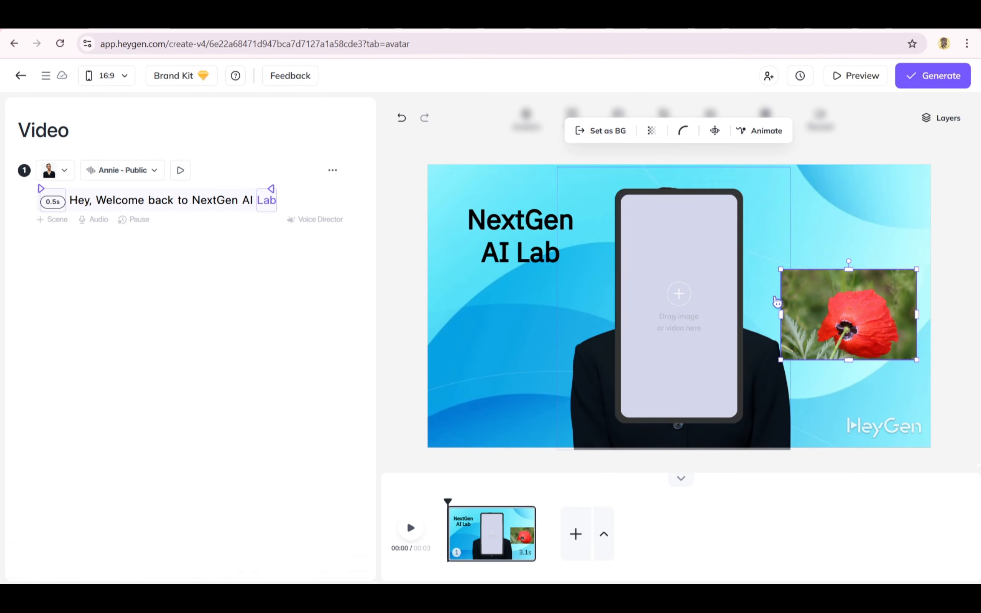
{"action": "left_click_drag", "start_coordinate": [868, 315], "coordinate": [657, 297]}
{"action": "left_click", "coordinate": [618, 120]}
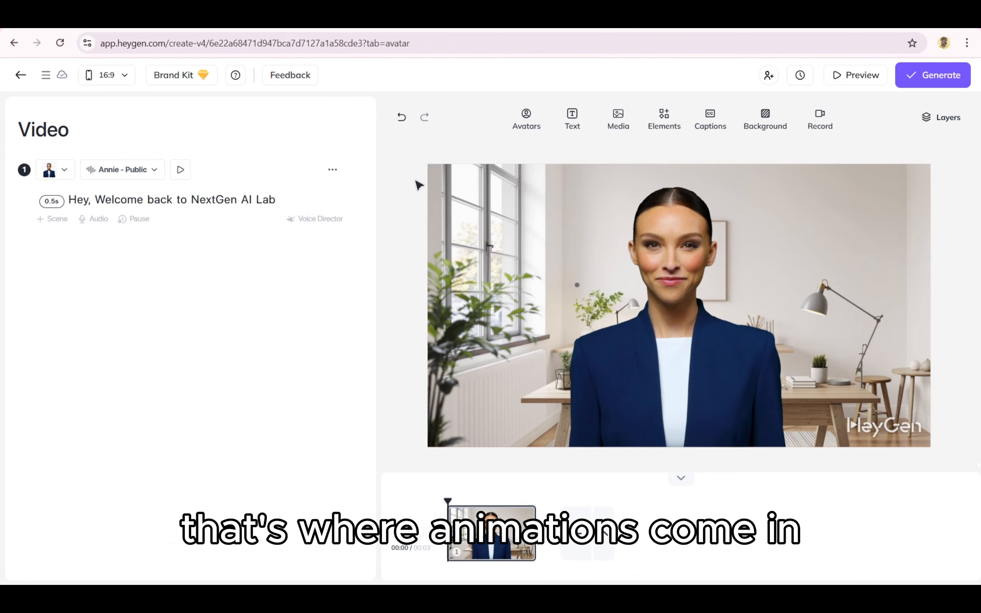
- Add a 'New Title' text at the upper left and colour it red
{"action": "left_click", "coordinate": [575, 121]}
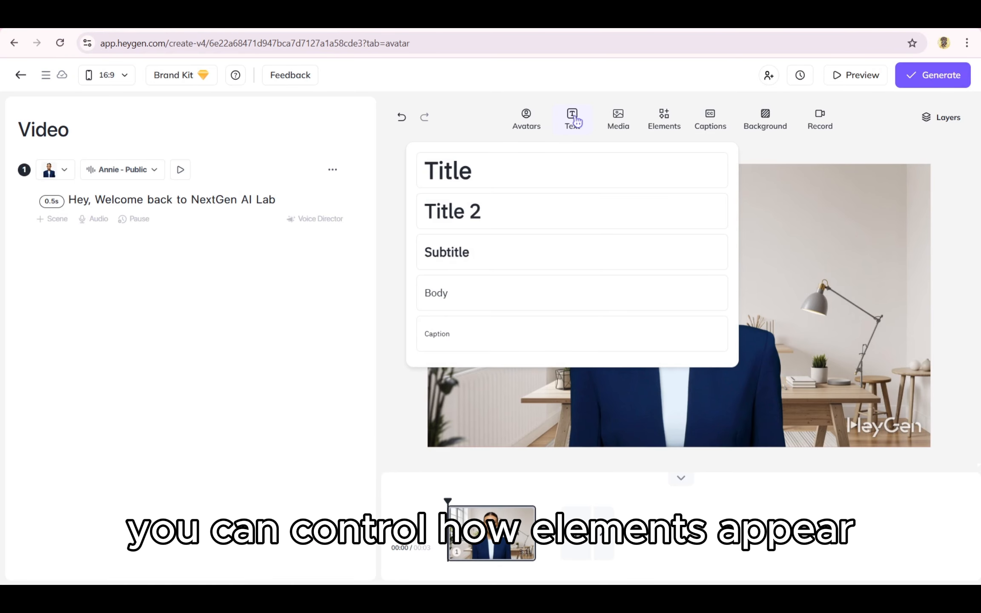
{"action": "left_click", "coordinate": [530, 177]}
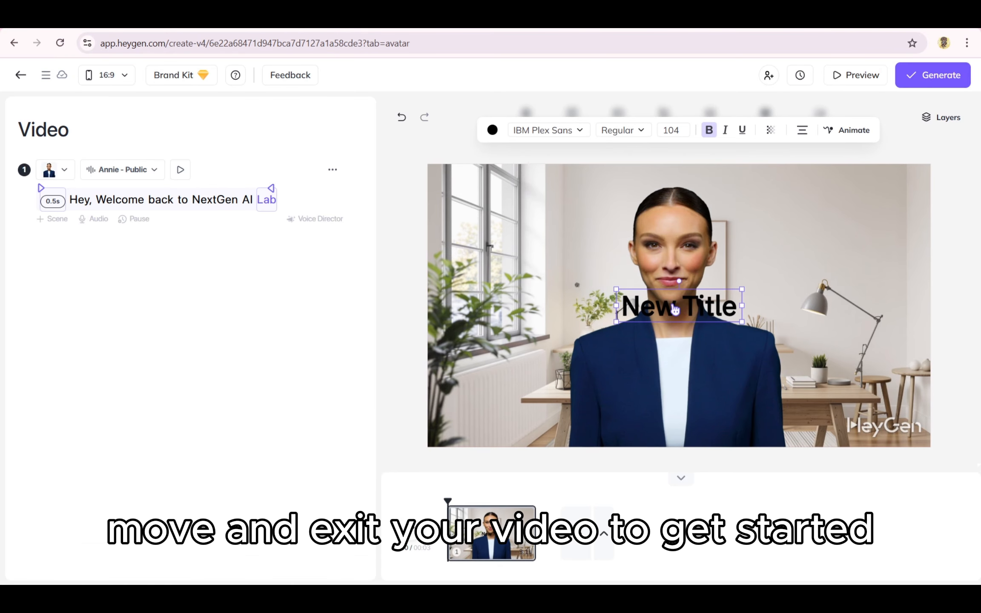
{"action": "left_click_drag", "start_coordinate": [675, 309], "coordinate": [498, 199]}
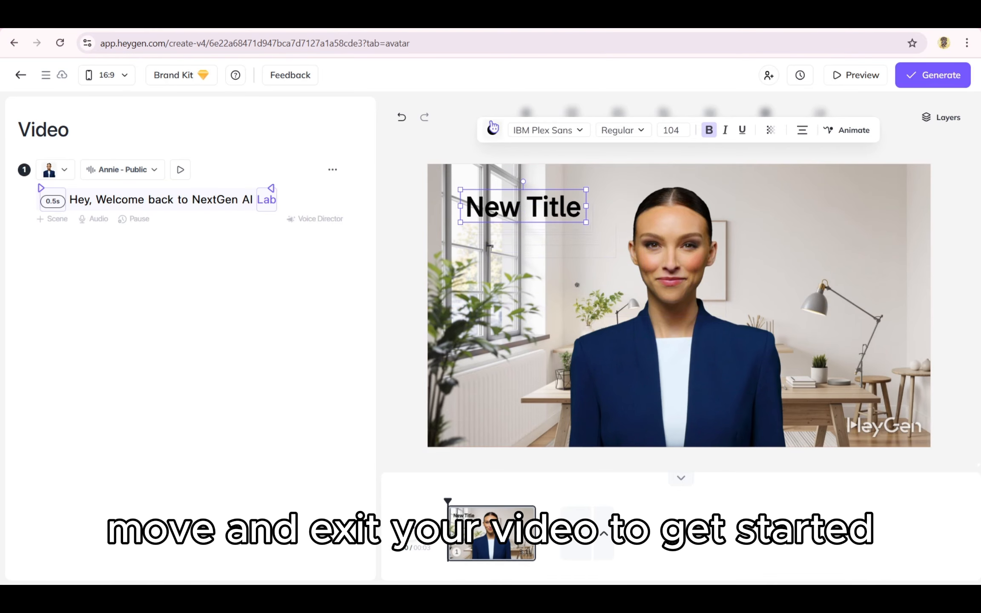
{"action": "left_click", "coordinate": [492, 130]}
{"action": "left_click_drag", "start_coordinate": [548, 222], "coordinate": [551, 186]}
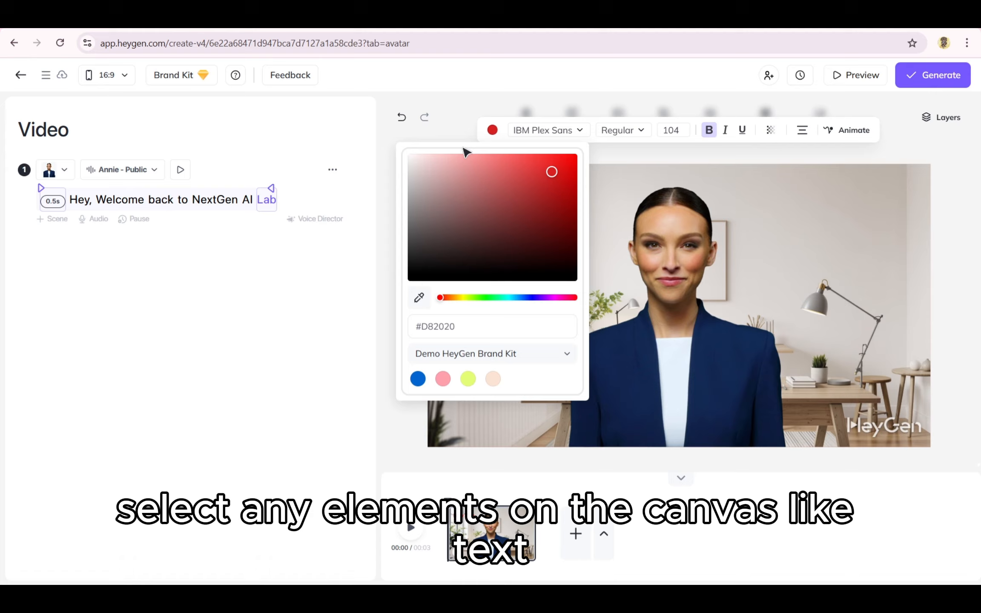
{"action": "left_click", "coordinate": [445, 125]}
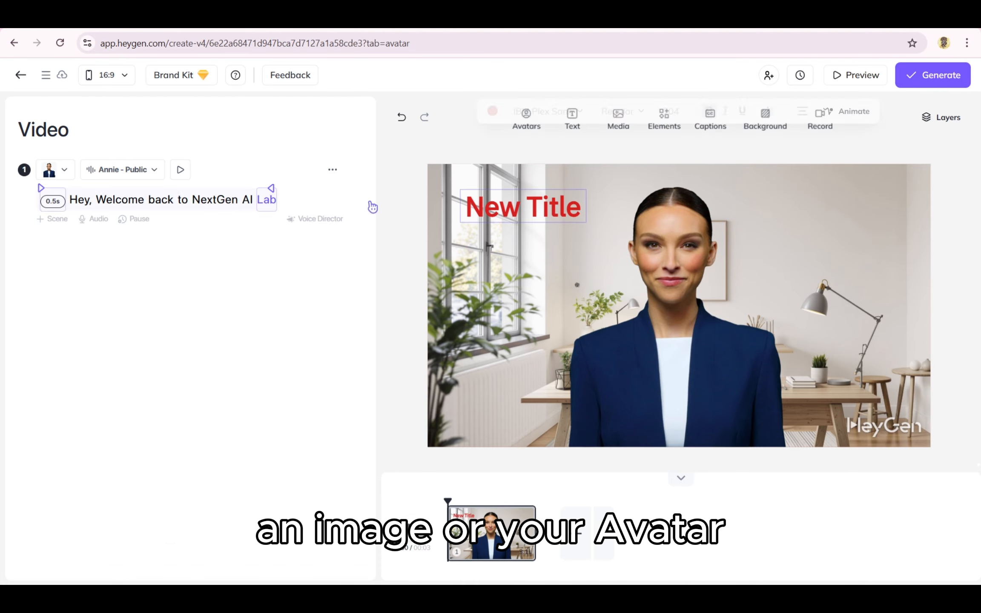
- Make the title appear at 'Welcome', adjust its end point, and preview at about 1.8 s
{"action": "left_click_drag", "start_coordinate": [42, 187], "coordinate": [98, 188]}
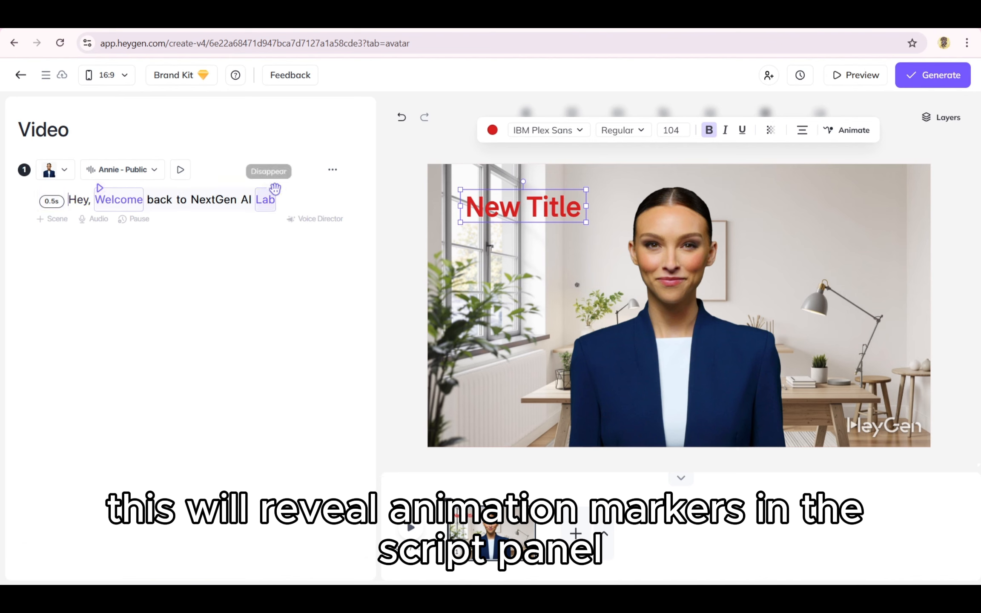
{"action": "left_click_drag", "start_coordinate": [271, 188], "coordinate": [270, 189]}
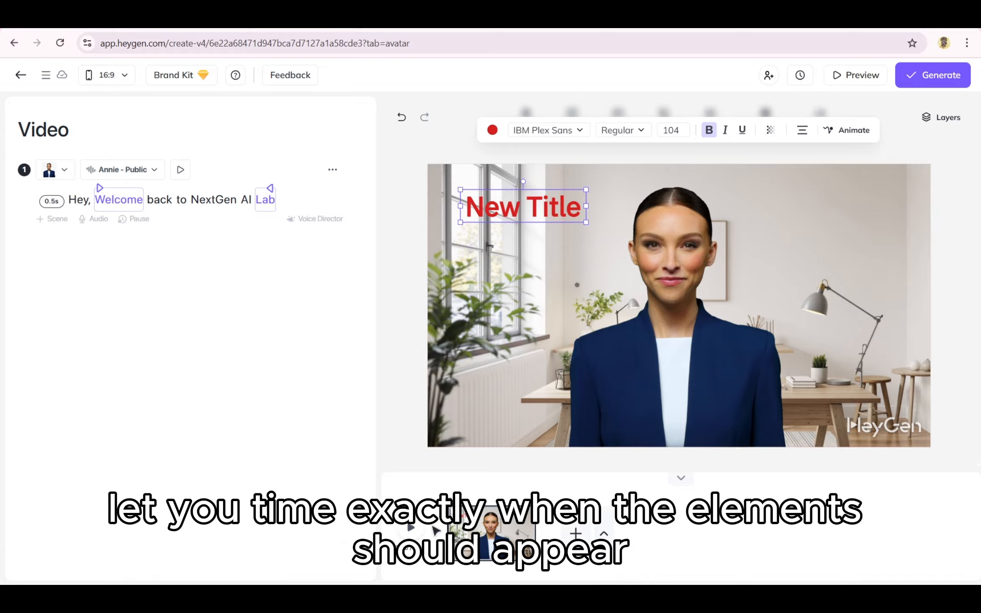
{"action": "left_click", "coordinate": [471, 499]}
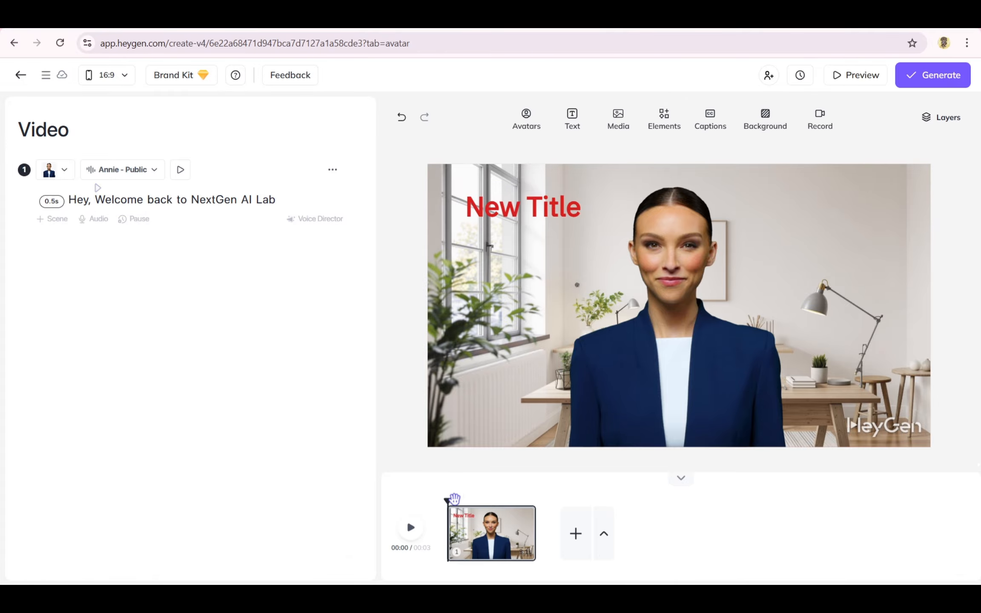
{"action": "left_click_drag", "start_coordinate": [455, 498], "coordinate": [527, 501]}
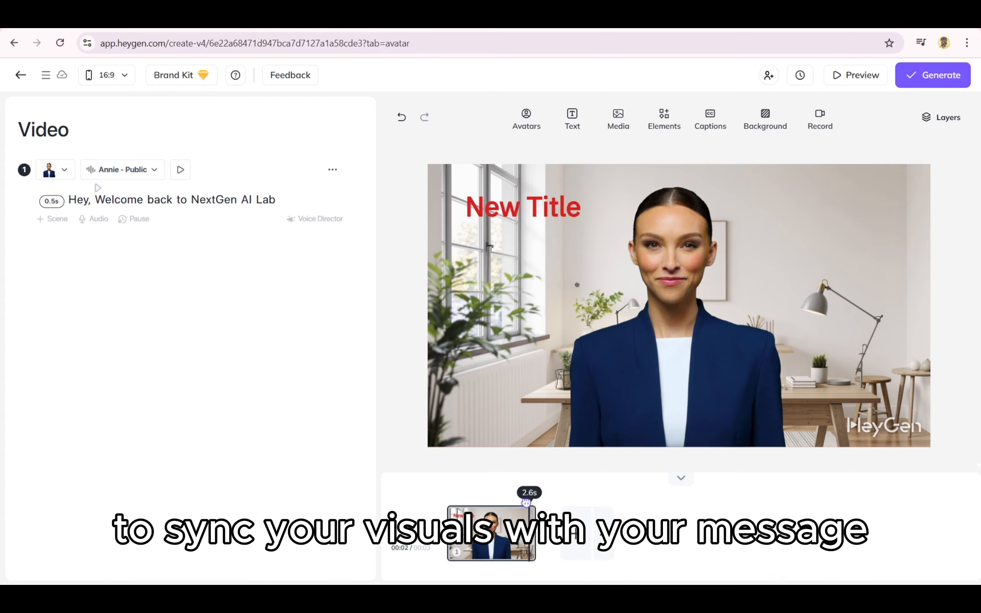
- Give the New Title a Grow animation, adjust its duration, and play a preview
{"action": "left_click", "coordinate": [524, 208]}
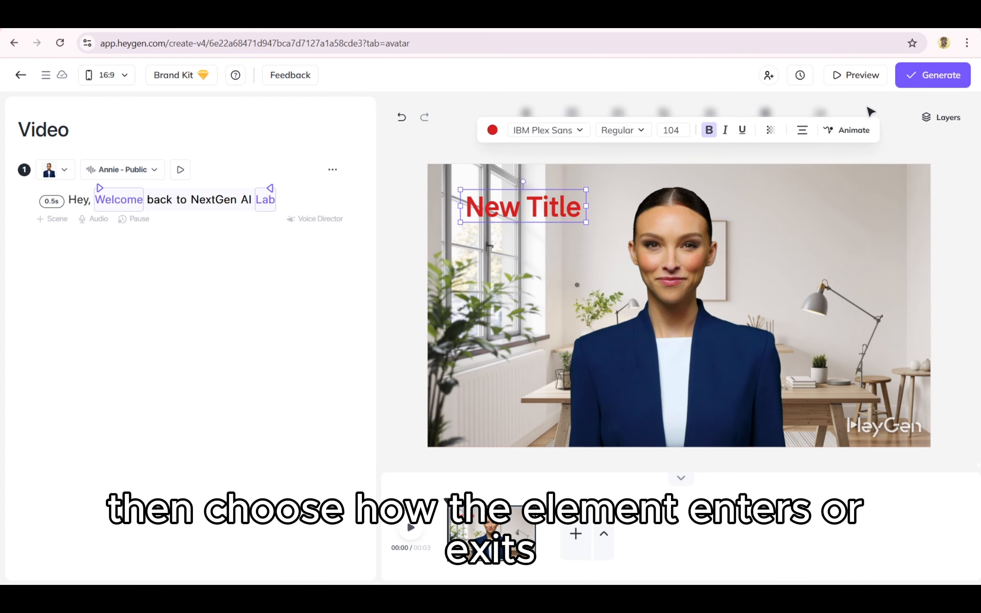
{"action": "left_click", "coordinate": [847, 130]}
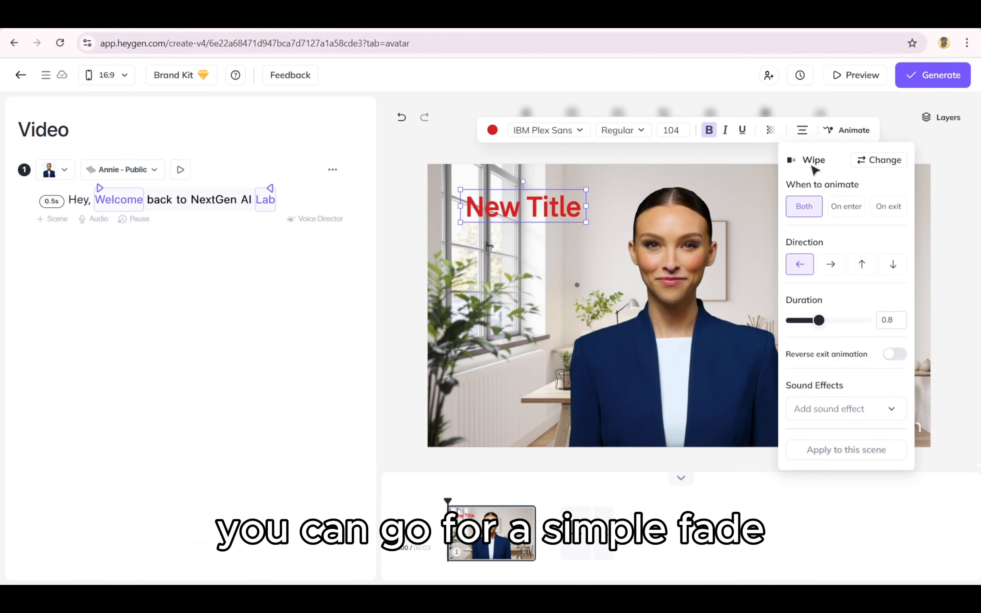
{"action": "left_click", "coordinate": [877, 159]}
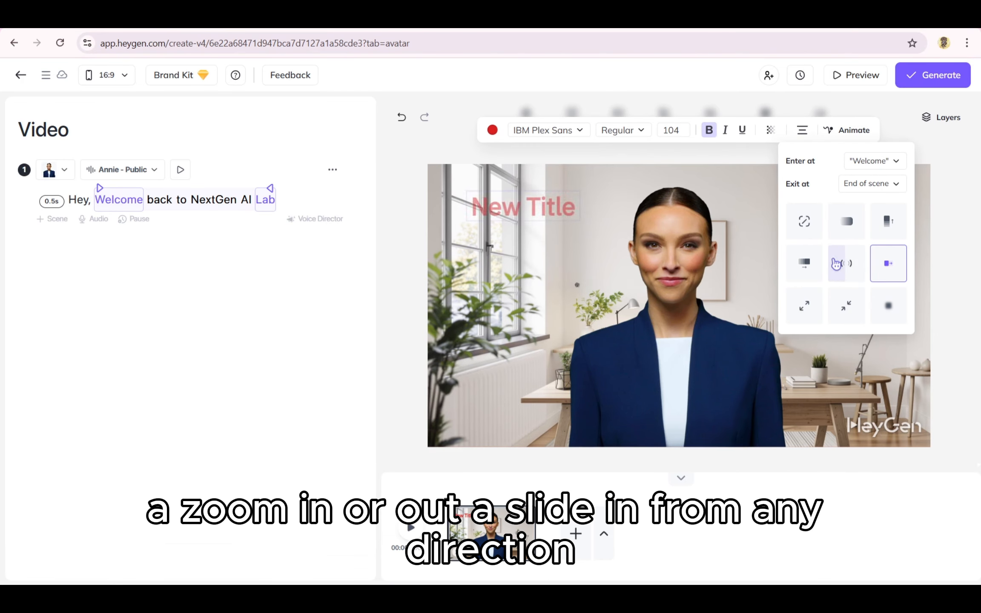
{"action": "left_click", "coordinate": [812, 298]}
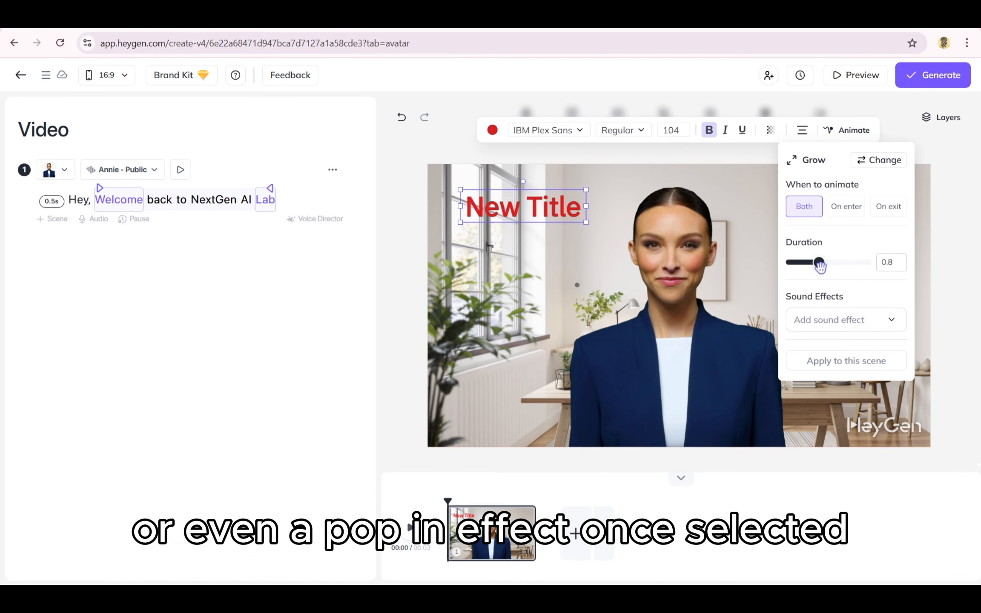
{"action": "mouse_move", "coordinate": [822, 265]}
{"action": "left_mouse_down"}
{"action": "mouse_move", "coordinate": [836, 264]}
{"action": "mouse_move", "coordinate": [824, 268]}
{"action": "left_mouse_up"}
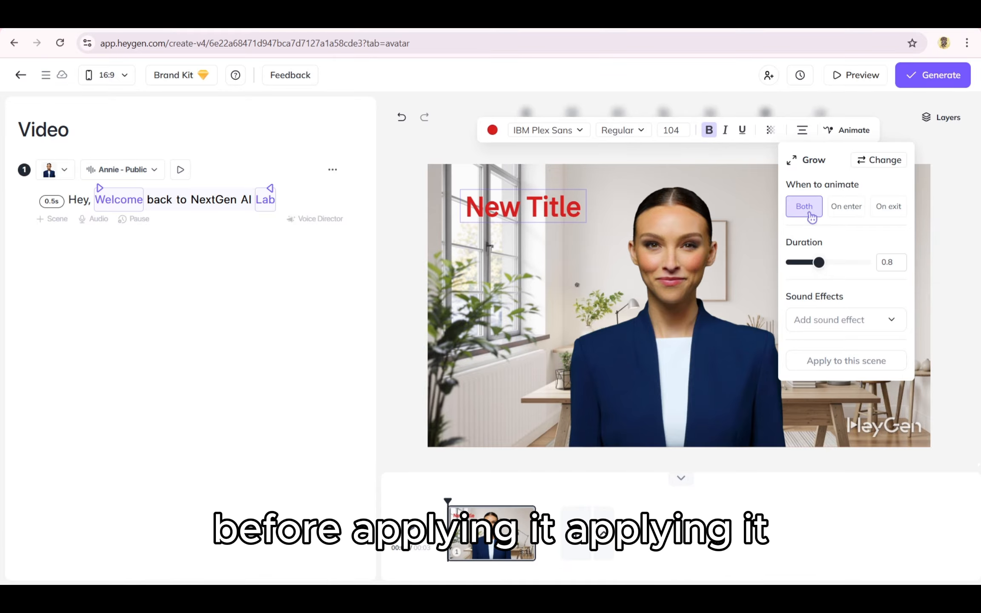
{"action": "left_click", "coordinate": [420, 533]}
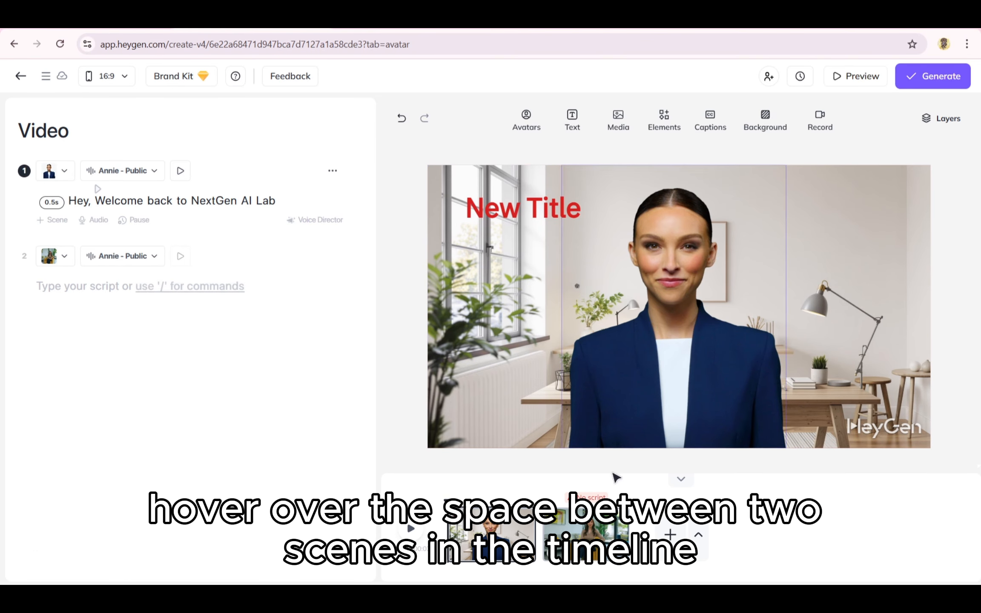
- Apply a Fade transition with adjusted duration to all scenes and preview into scene 2
{"action": "left_click", "coordinate": [539, 535]}
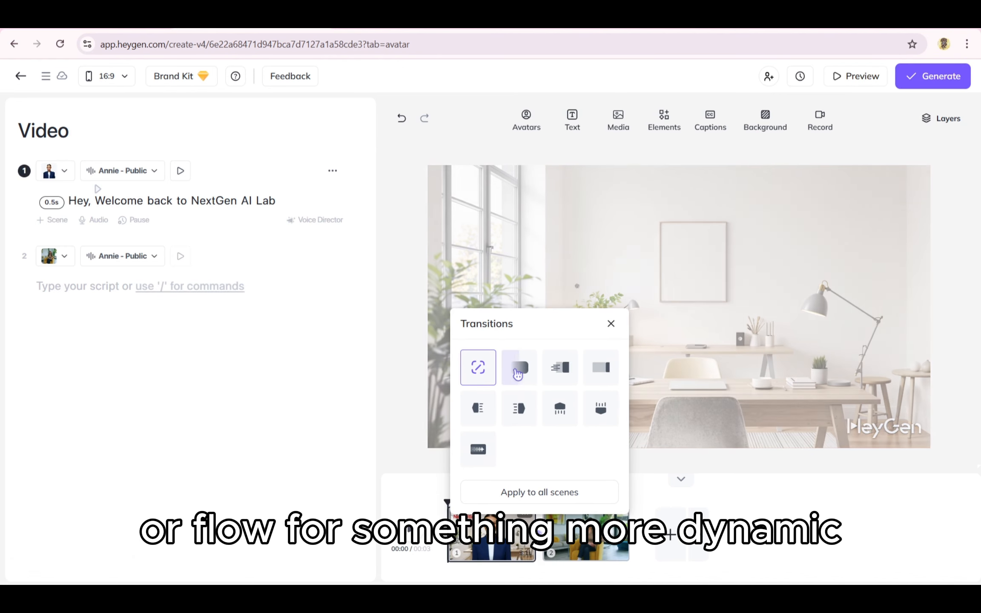
{"action": "left_click", "coordinate": [518, 369]}
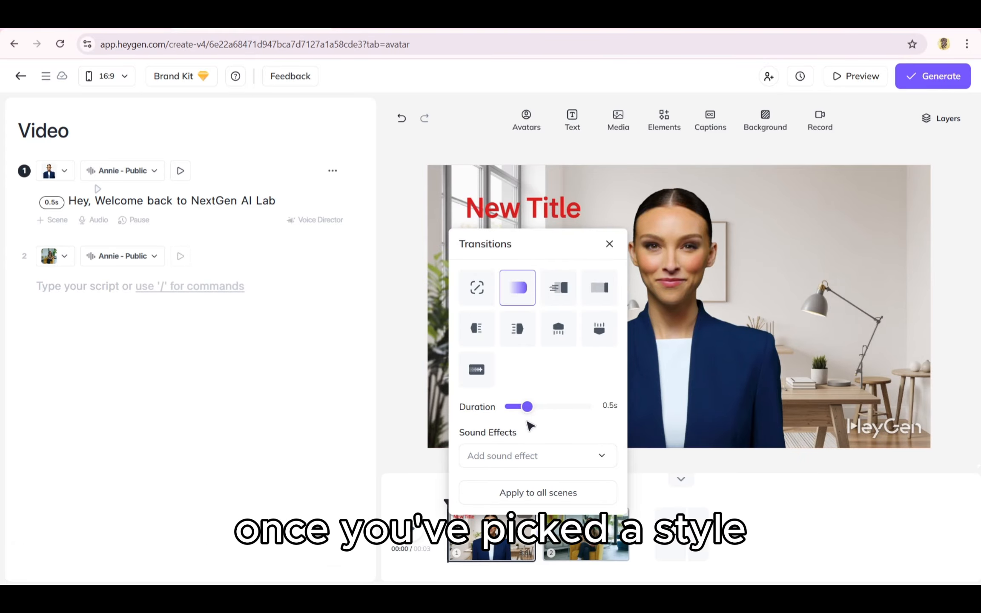
{"action": "left_click_drag", "start_coordinate": [526, 407], "coordinate": [532, 411]}
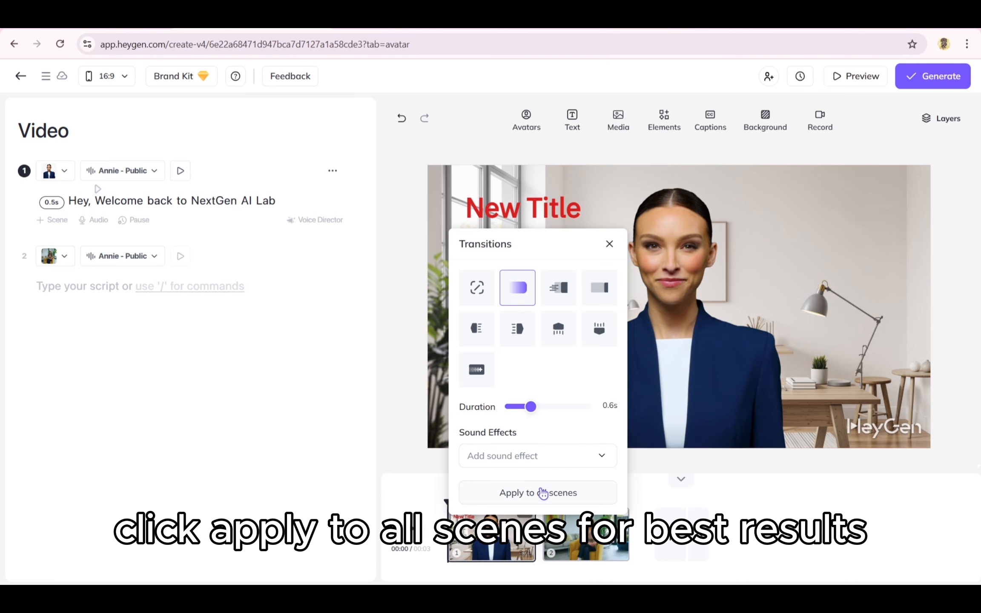
{"action": "left_click", "coordinate": [543, 492]}
{"action": "left_click_drag", "start_coordinate": [447, 502], "coordinate": [575, 502]}
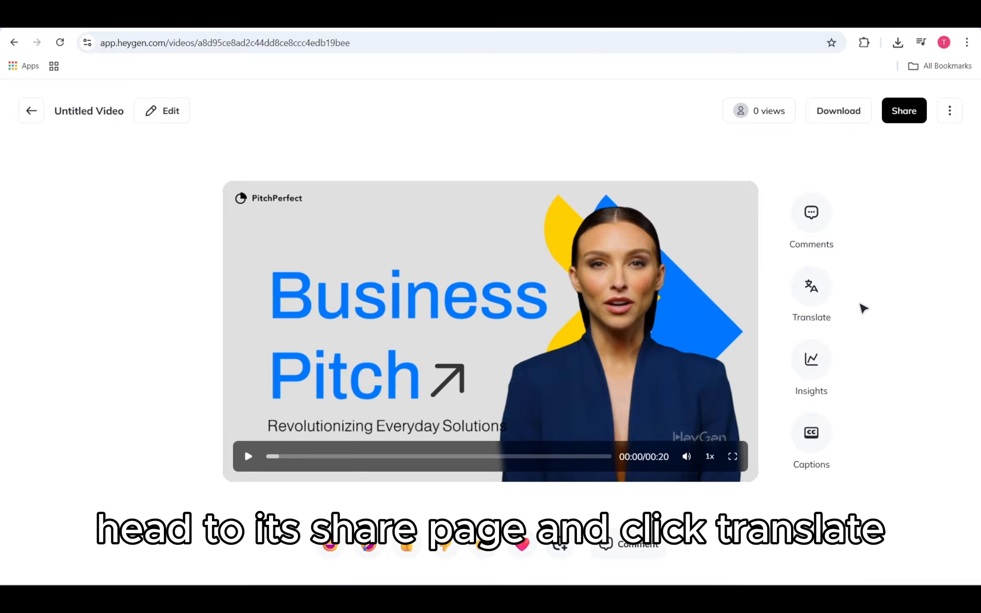
- Choose Spanish (Spain) and Japanese (Japan) as the target translation languages
{"action": "left_click", "coordinate": [811, 286]}
{"action": "left_click", "coordinate": [853, 290]}
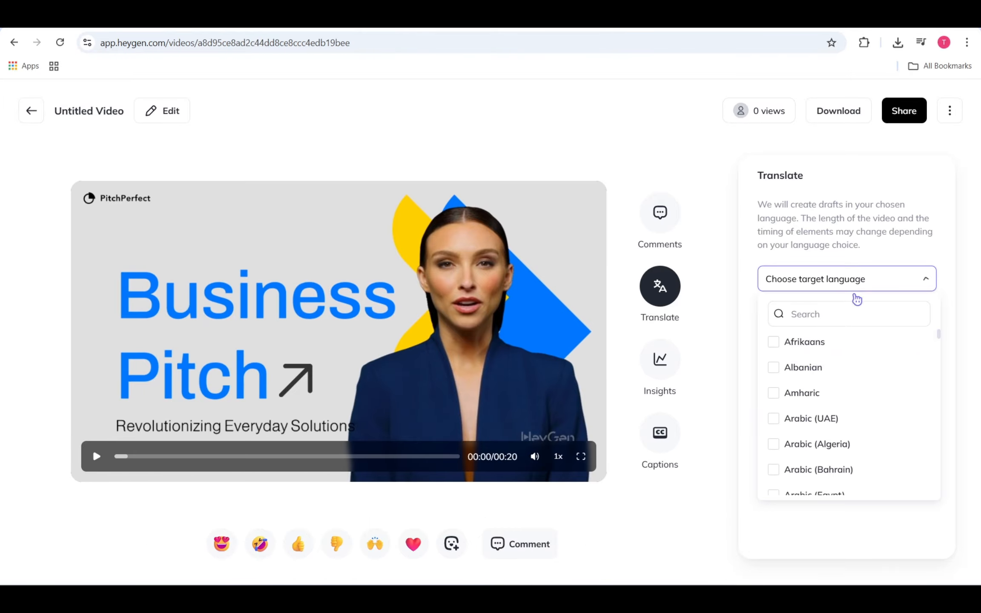
{"action": "left_click", "coordinate": [805, 315]}
{"action": "type", "text": "spa"}
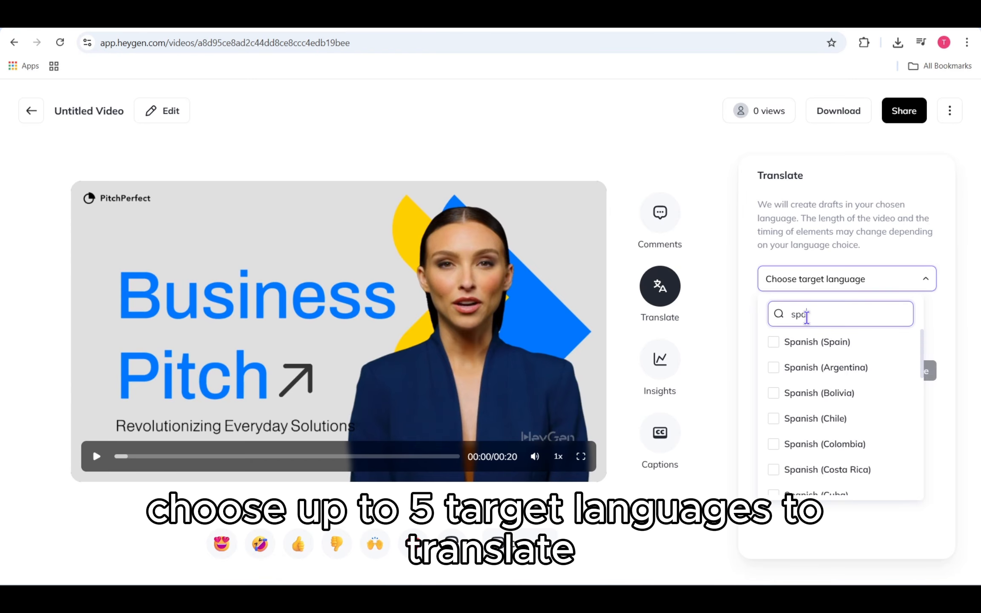
{"action": "left_click", "coordinate": [809, 342]}
{"action": "left_click", "coordinate": [864, 281]}
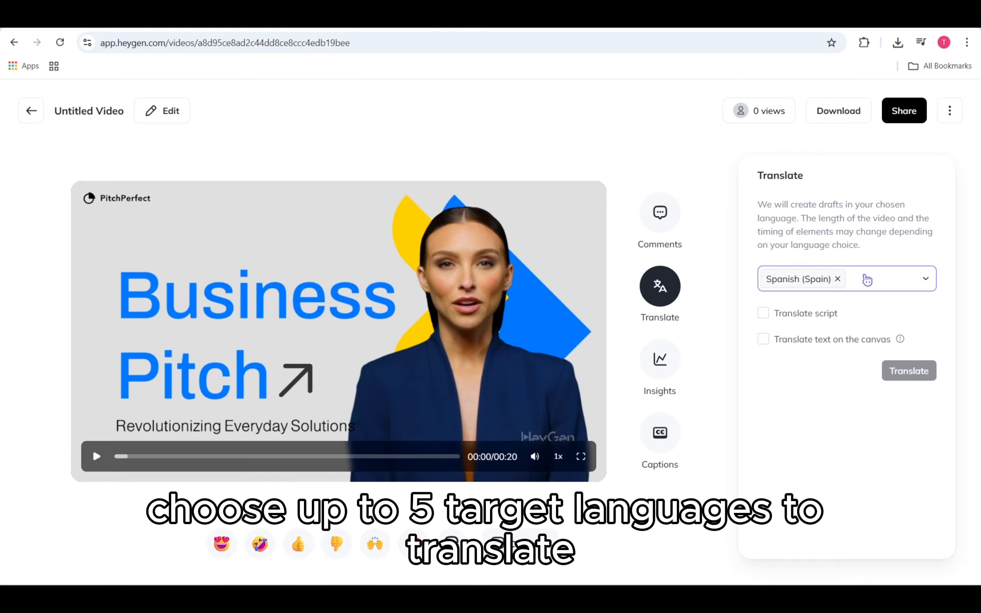
{"action": "left_click", "coordinate": [866, 279]}
{"action": "left_click", "coordinate": [857, 313]}
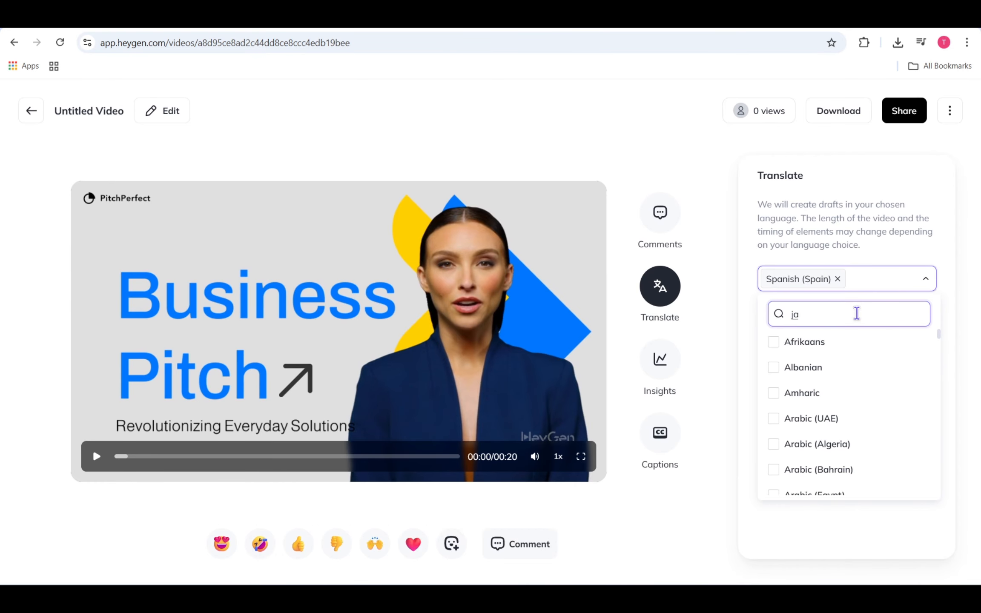
{"action": "scroll", "coordinate": [853, 408], "scroll_direction": "down", "scroll_amount": 2}
{"action": "scroll", "coordinate": [847, 400], "scroll_direction": "up", "scroll_amount": 1}
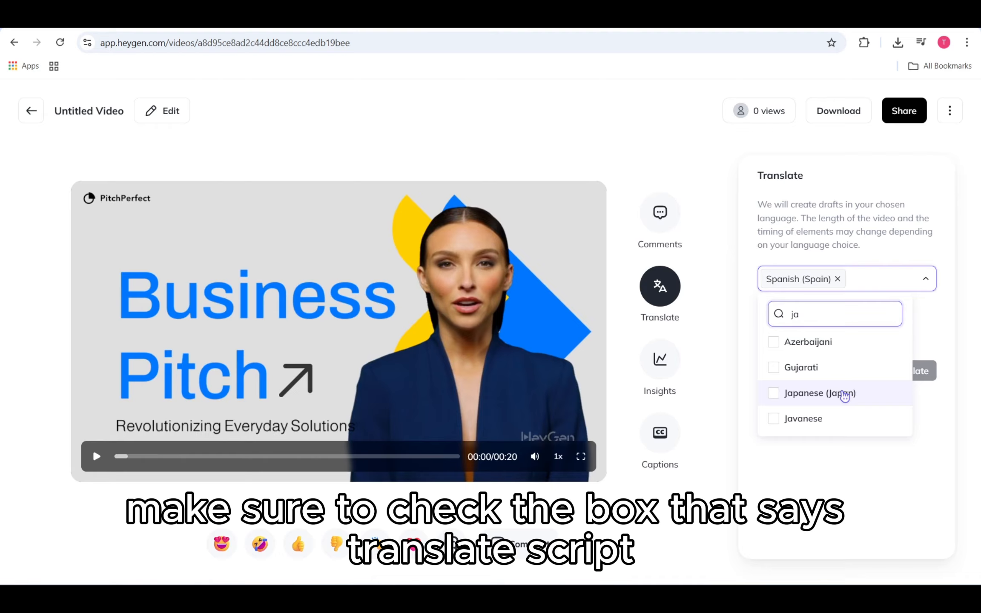
{"action": "left_click", "coordinate": [844, 396]}
{"action": "left_click", "coordinate": [905, 279]}
- Enable script and canvas text translation, then start the translation
{"action": "left_click", "coordinate": [798, 315]}
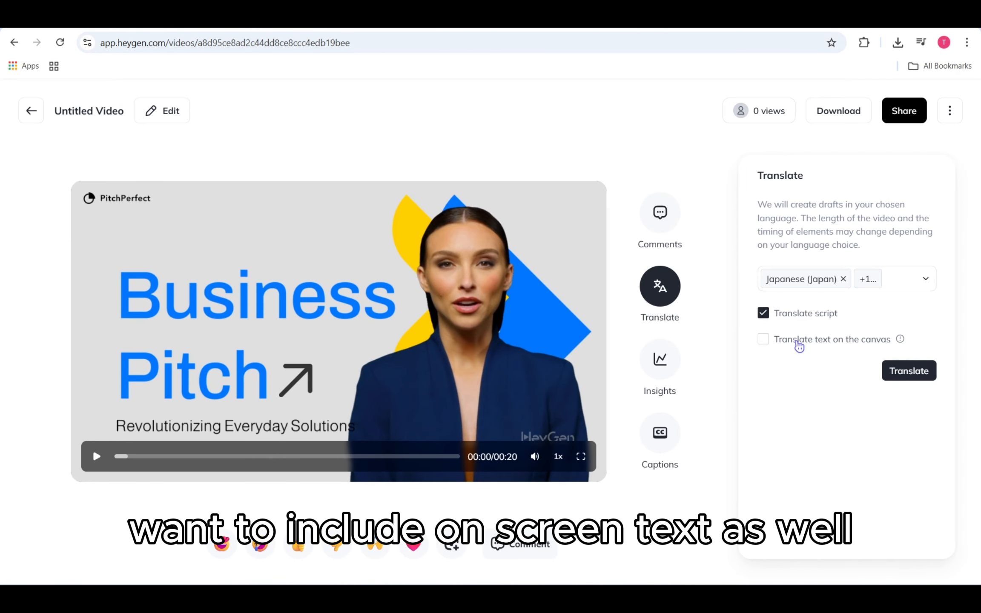
{"action": "left_click", "coordinate": [797, 341]}
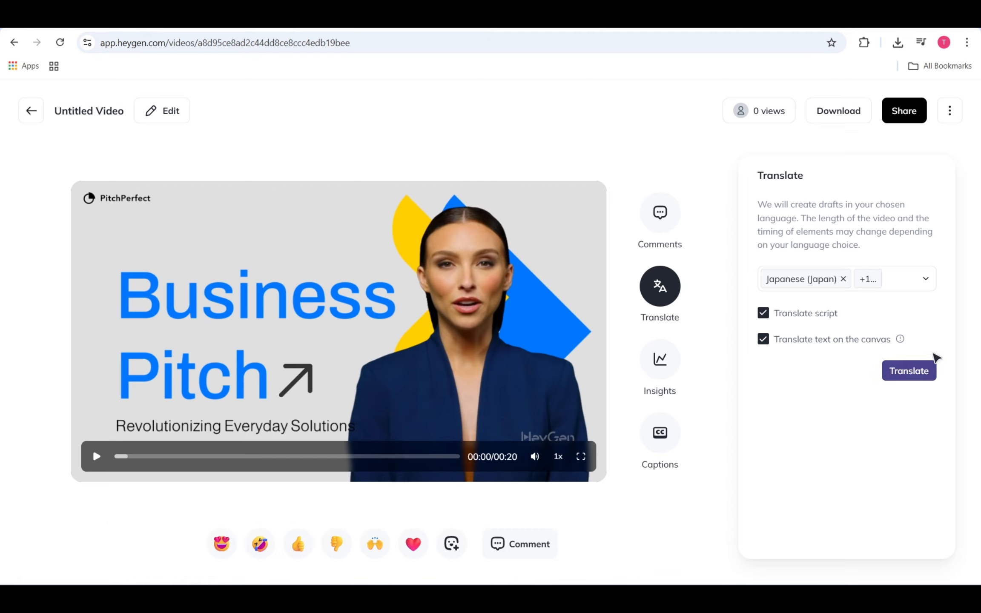
{"action": "left_click", "coordinate": [933, 372]}
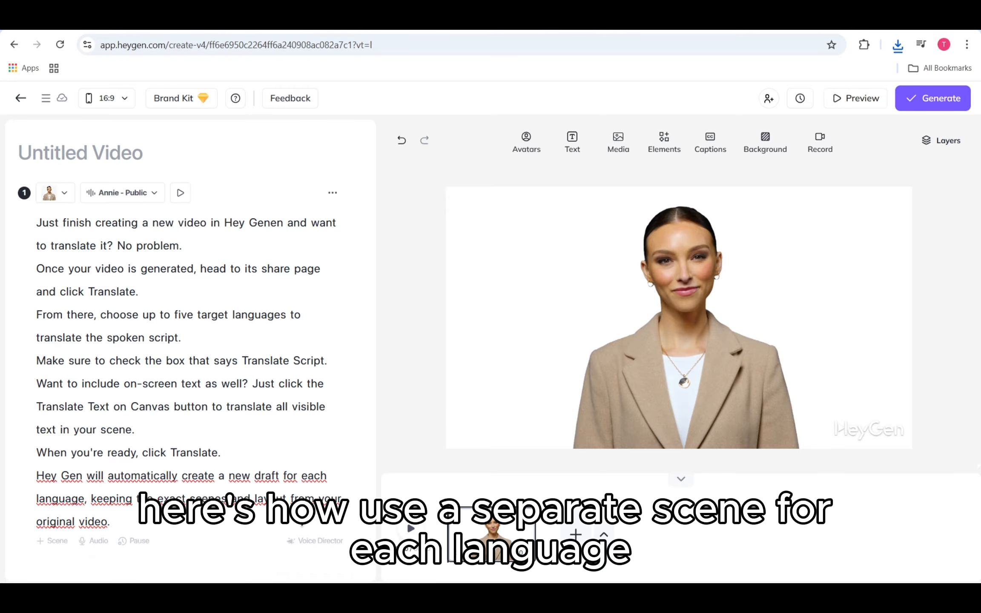
- Add a second scene and paste scene 1's full script into it
{"action": "left_click", "coordinate": [49, 542]}
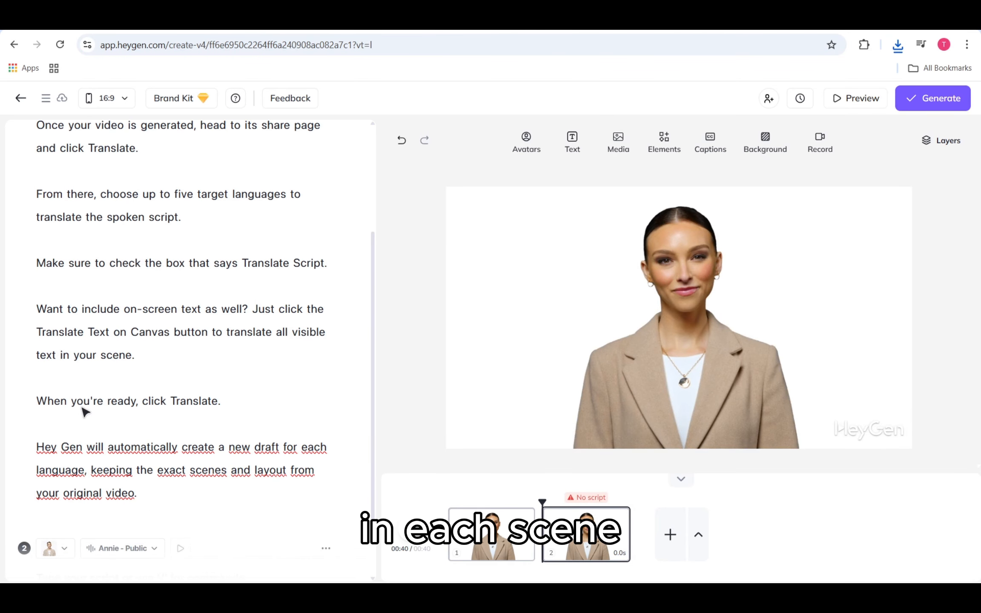
{"action": "left_click", "coordinate": [111, 373]}
{"action": "key", "text": "ctrl+a"}
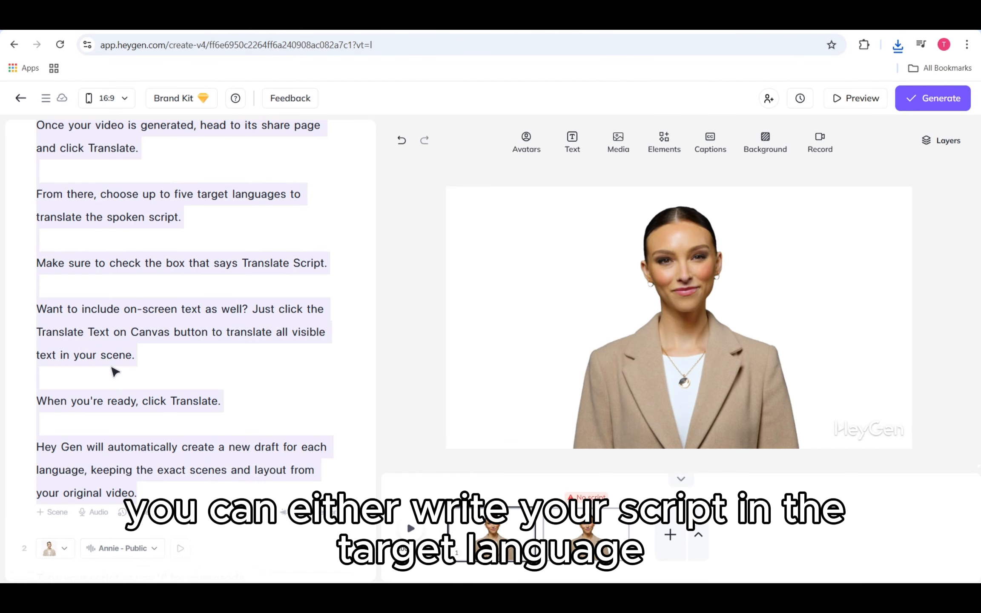
{"action": "key", "text": "ctrl+c"}
{"action": "scroll", "coordinate": [111, 367], "scroll_direction": "down", "scroll_amount": 1}
{"action": "left_click", "coordinate": [124, 517]}
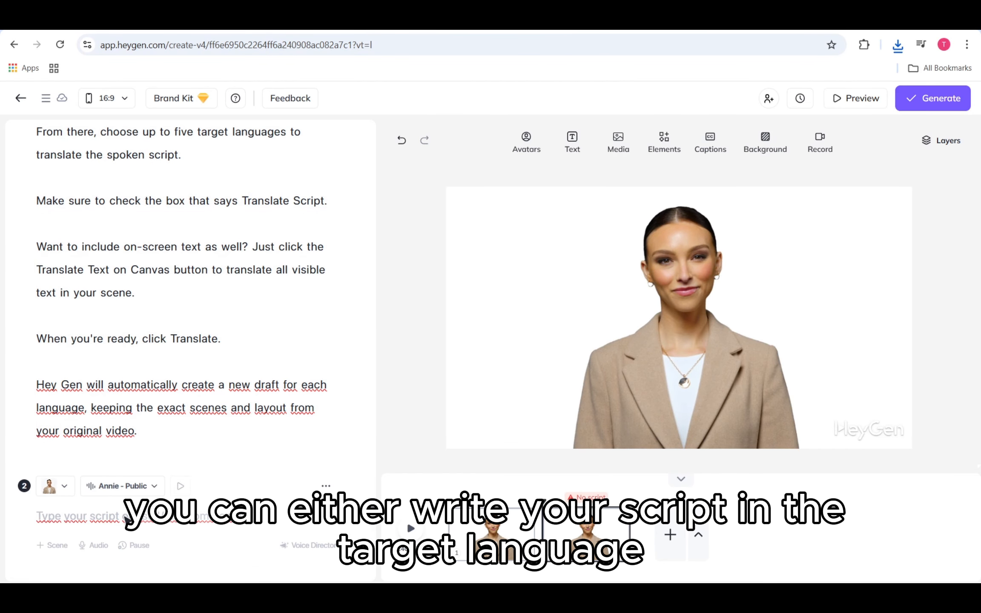
{"action": "key", "text": "ctrl+v"}
{"action": "scroll", "coordinate": [246, 463], "scroll_direction": "down", "scroll_amount": 4}
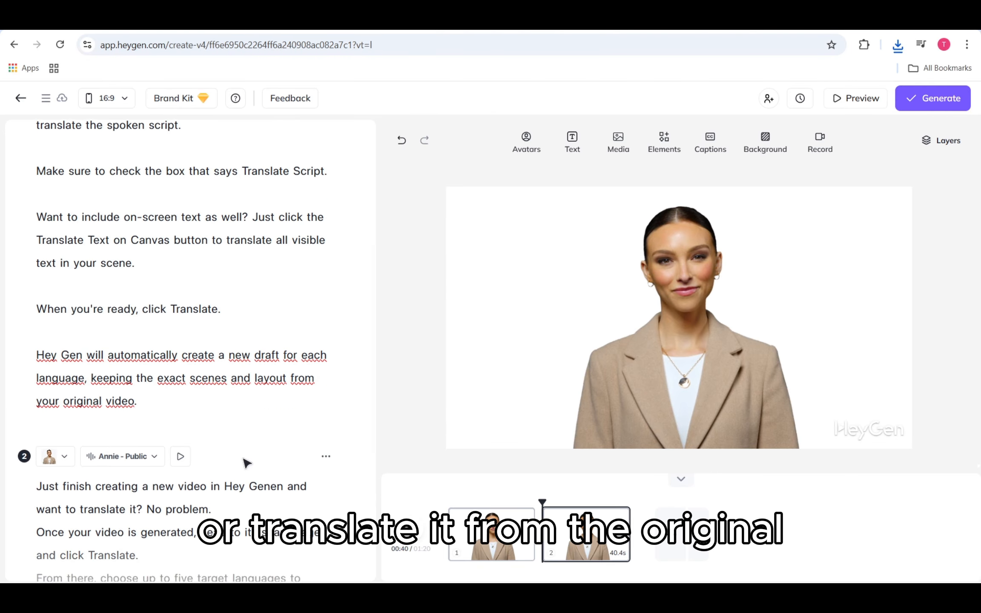
{"action": "scroll", "coordinate": [246, 463], "scroll_direction": "down", "scroll_amount": 2}
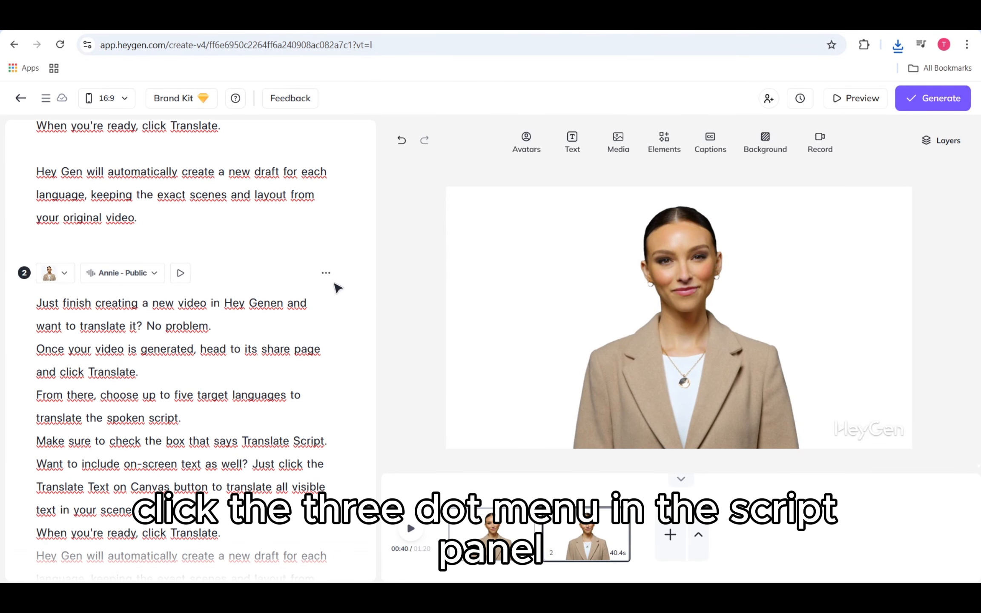
- Translate scene 2's script into Spanish and apply the translated text
{"action": "left_click", "coordinate": [326, 274]}
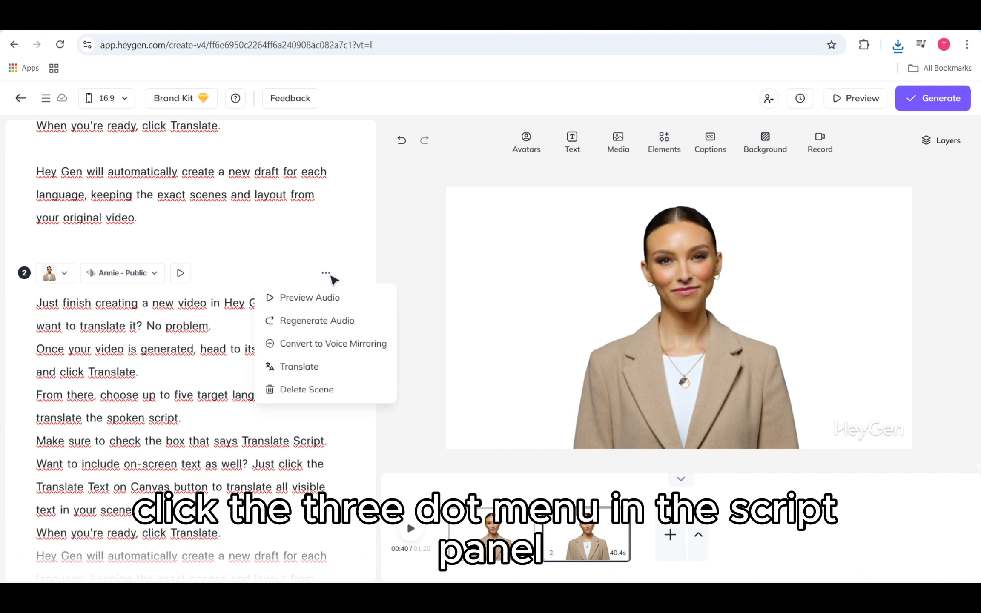
{"action": "left_click", "coordinate": [322, 367]}
{"action": "left_click", "coordinate": [711, 197]}
{"action": "type", "text": "spa"}
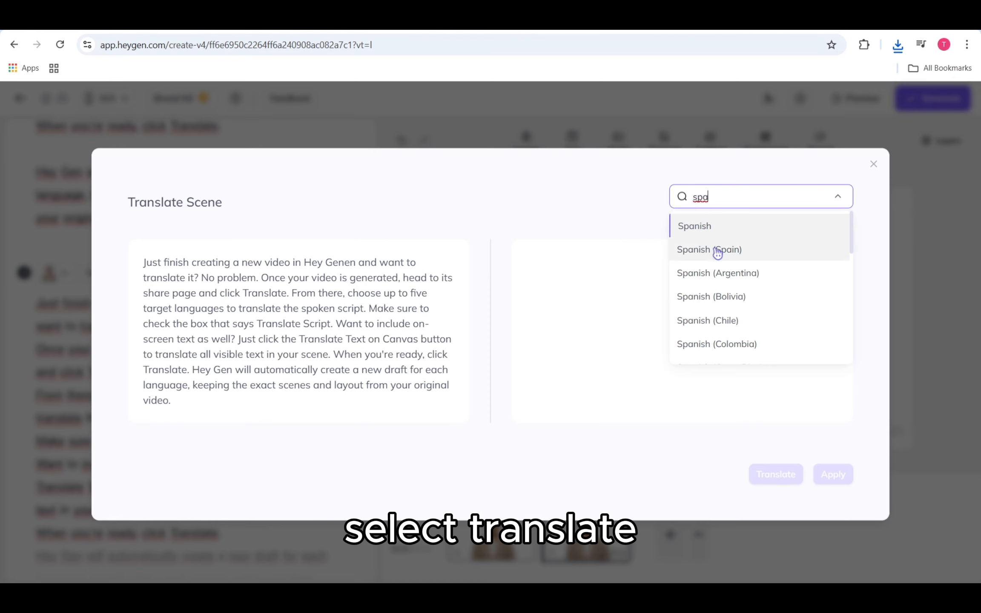
{"action": "left_click", "coordinate": [716, 227]}
{"action": "left_click", "coordinate": [785, 474]}
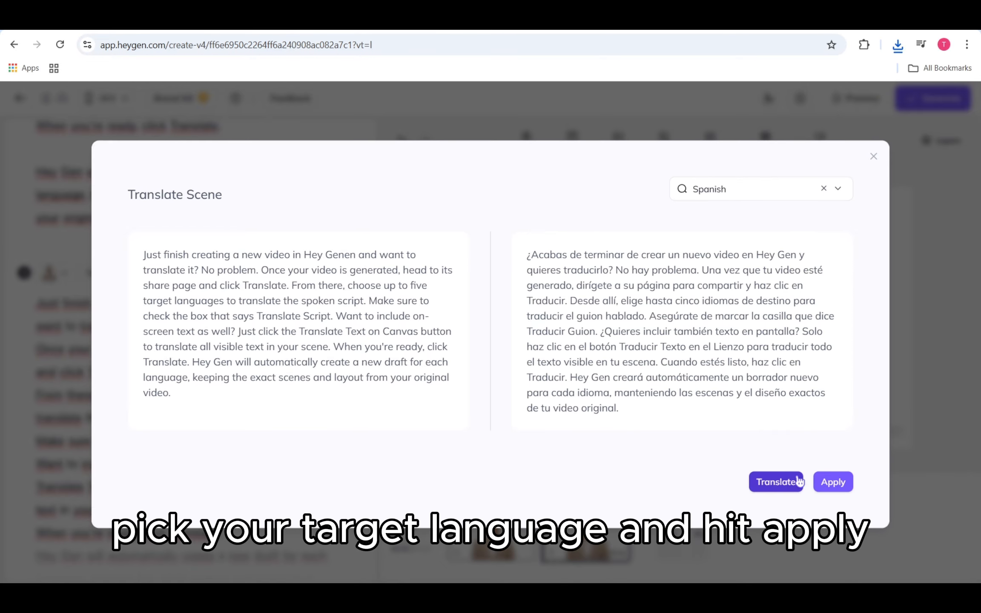
{"action": "left_click", "coordinate": [824, 477]}
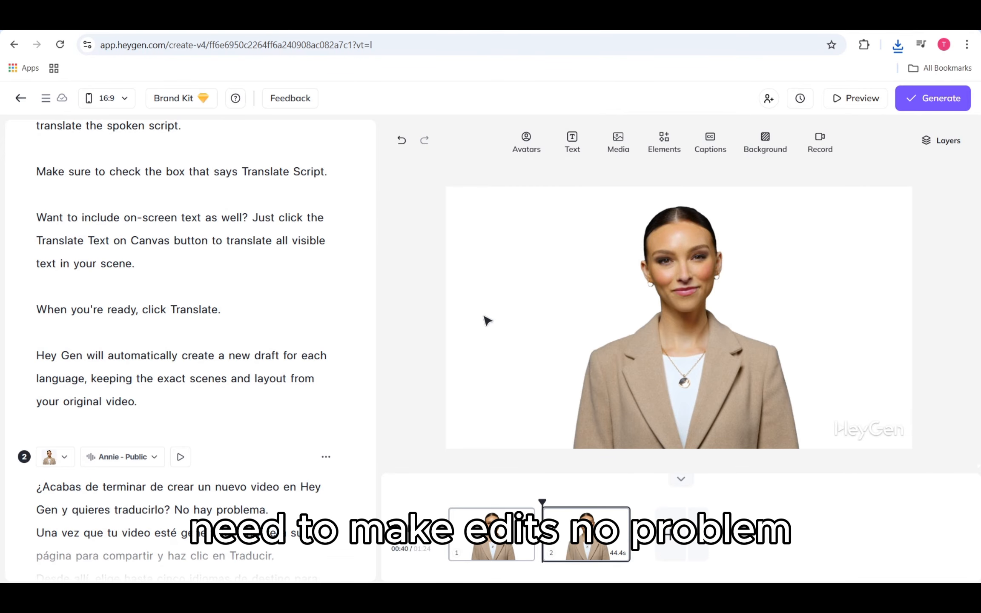
{"action": "scroll", "coordinate": [203, 391], "scroll_direction": "down", "scroll_amount": 5}
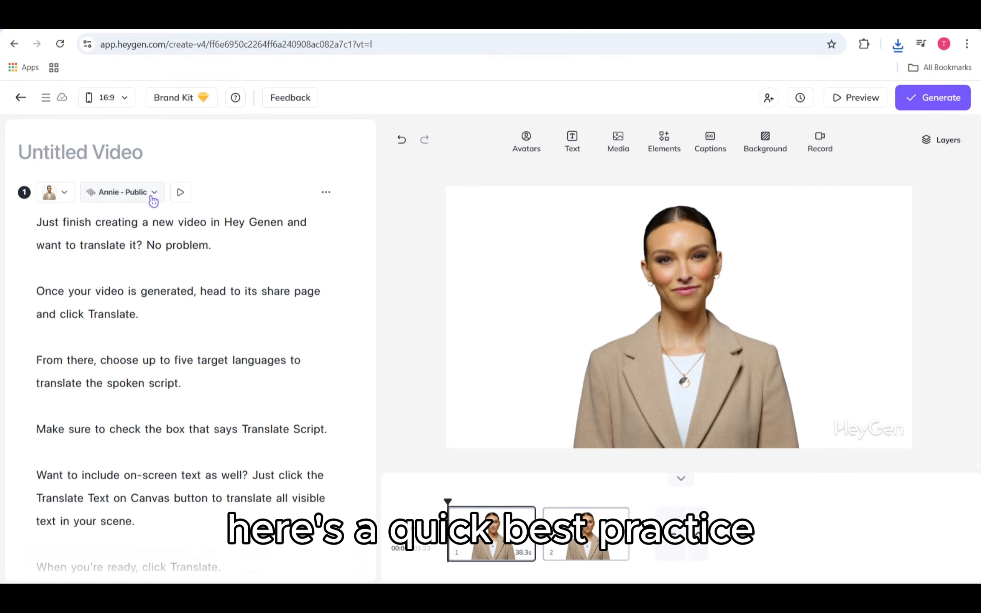
- Set scene 1's voice accent to English (US)
{"action": "left_click", "coordinate": [151, 197]}
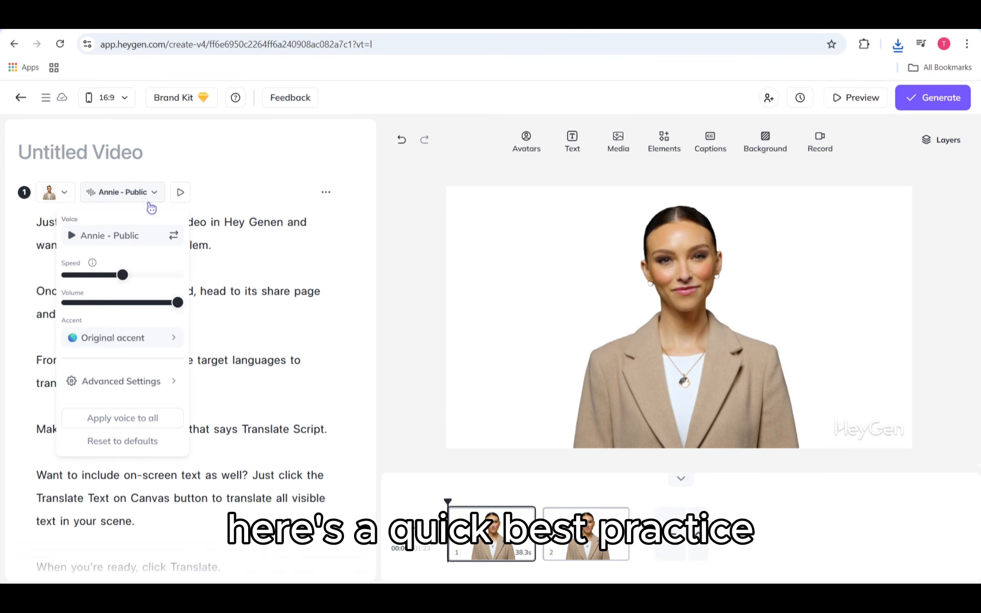
{"action": "left_click", "coordinate": [149, 339]}
{"action": "scroll", "coordinate": [249, 322], "scroll_direction": "down", "scroll_amount": 3}
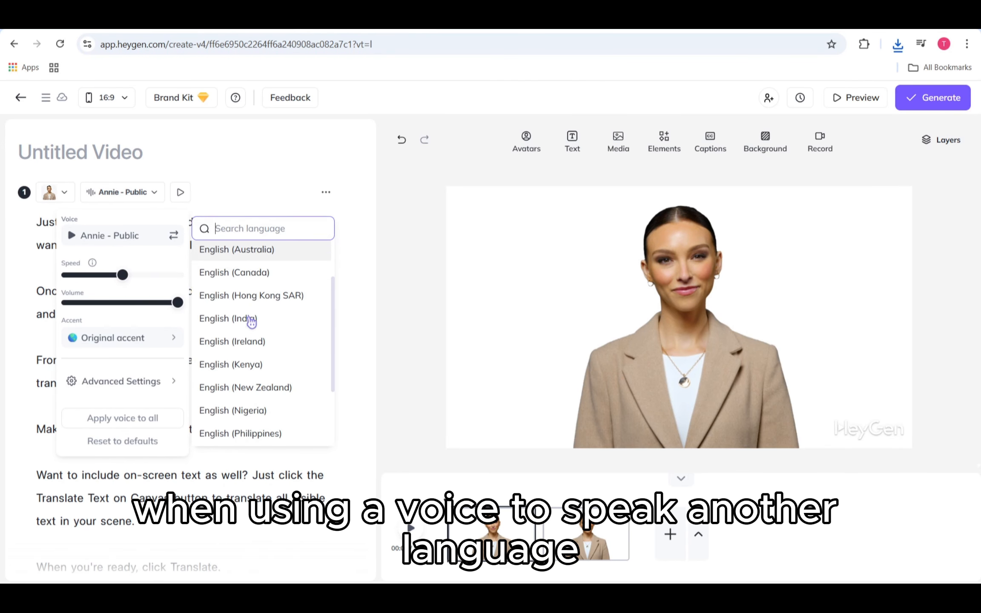
{"action": "scroll", "coordinate": [251, 322], "scroll_direction": "down", "scroll_amount": 2}
{"action": "scroll", "coordinate": [249, 322], "scroll_direction": "up", "scroll_amount": 5}
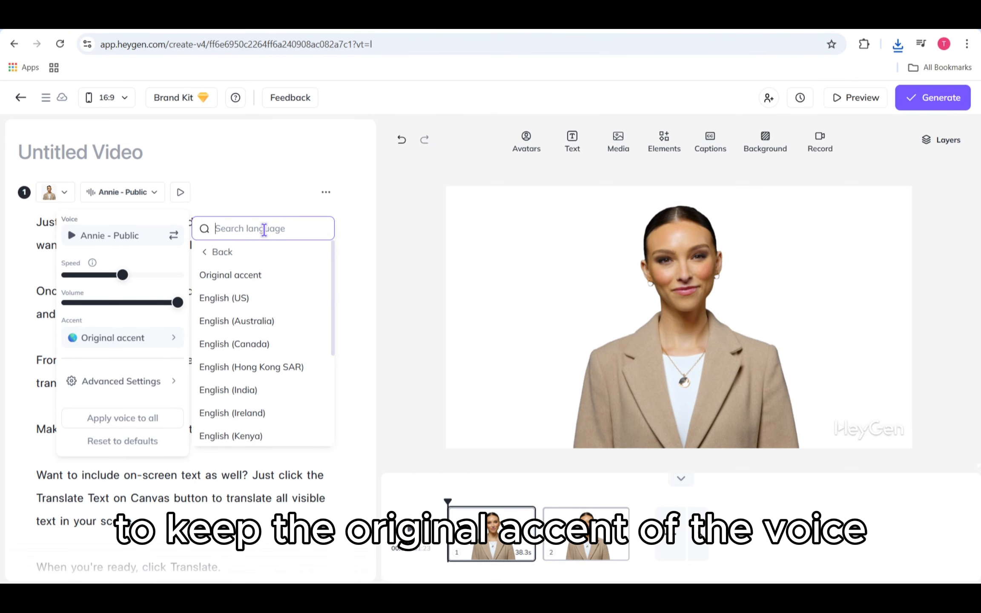
{"action": "type", "text": "e"}
{"action": "key", "text": "BackSpace"}
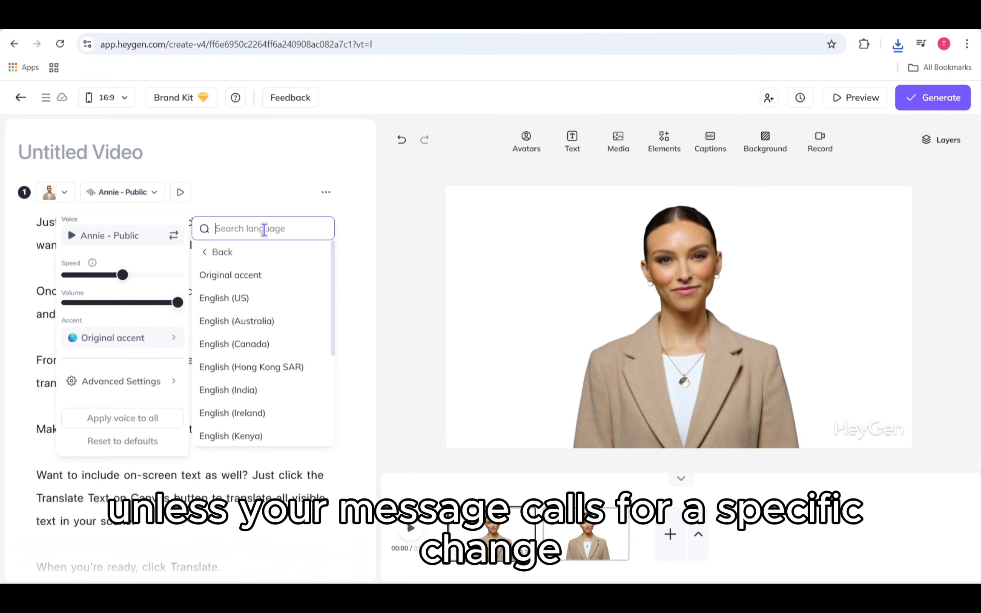
{"action": "left_click", "coordinate": [262, 300]}
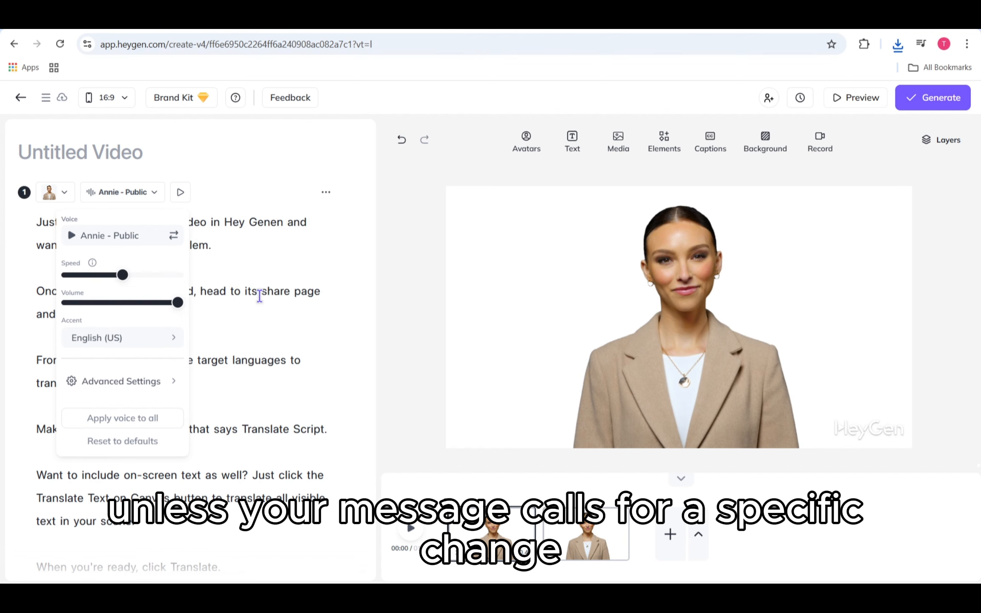
- Switch scene 1's voice back to its Original accent
{"action": "left_click", "coordinate": [173, 343]}
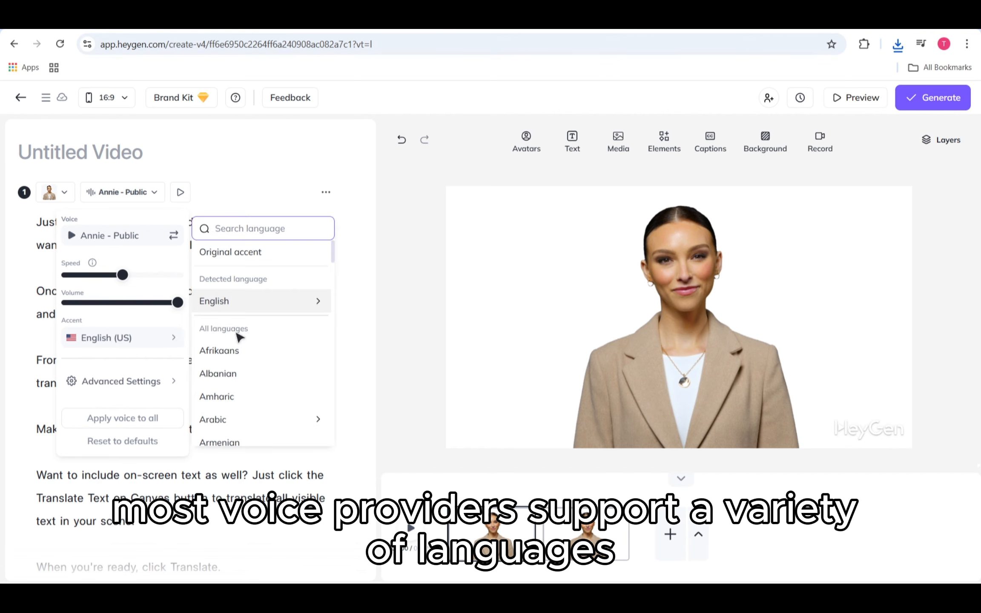
{"action": "scroll", "coordinate": [257, 349], "scroll_direction": "down", "scroll_amount": 3}
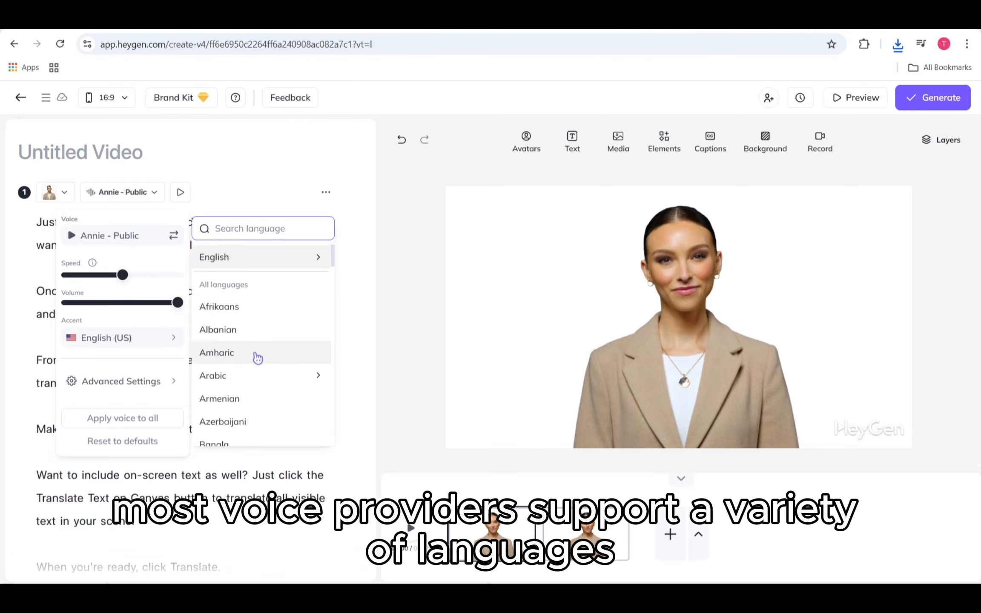
{"action": "scroll", "coordinate": [257, 358], "scroll_direction": "down", "scroll_amount": 5}
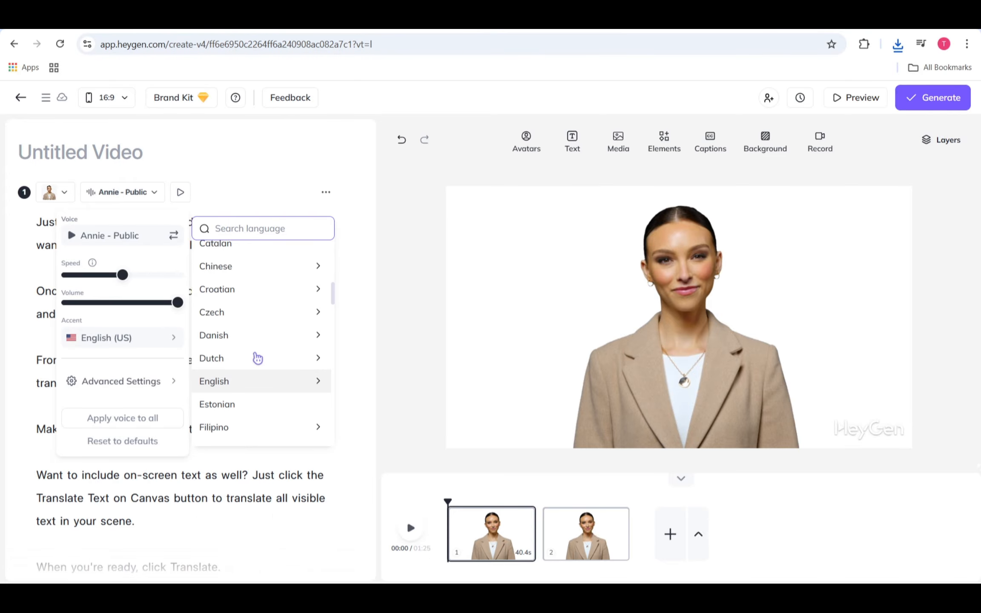
{"action": "scroll", "coordinate": [258, 359], "scroll_direction": "up", "scroll_amount": 5}
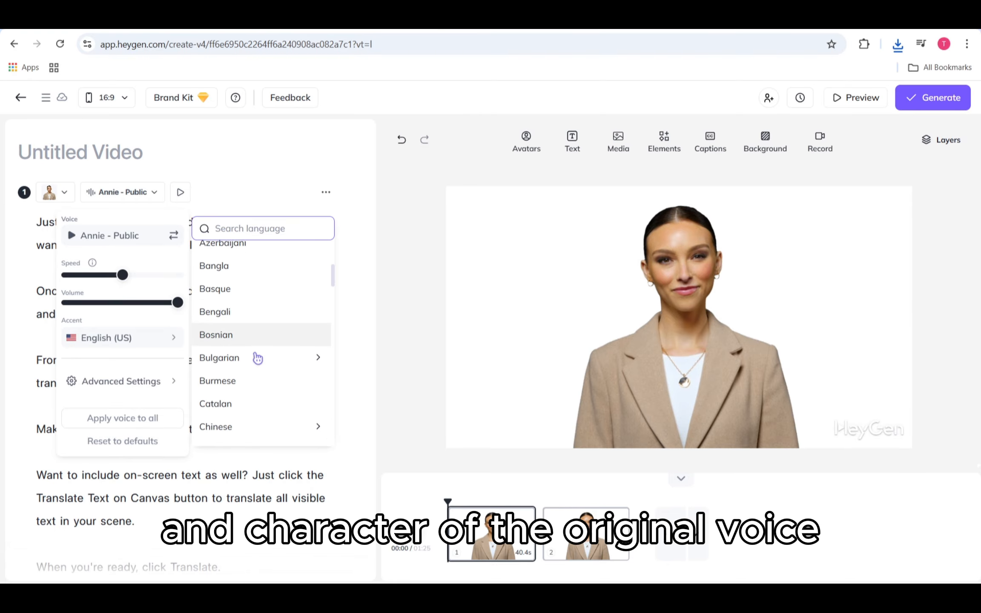
{"action": "scroll", "coordinate": [258, 359], "scroll_direction": "up", "scroll_amount": 5}
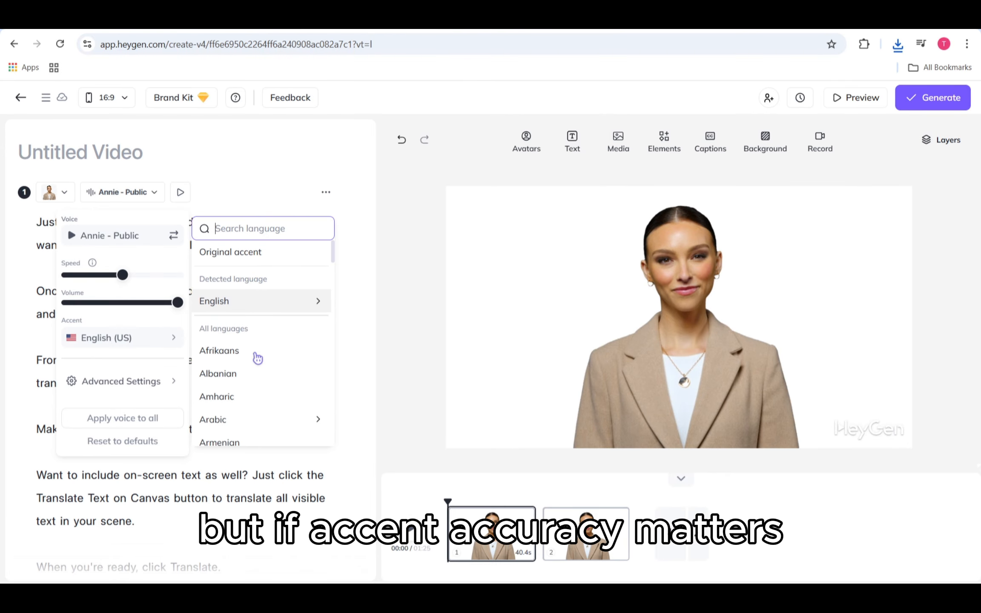
{"action": "left_click", "coordinate": [205, 255]}
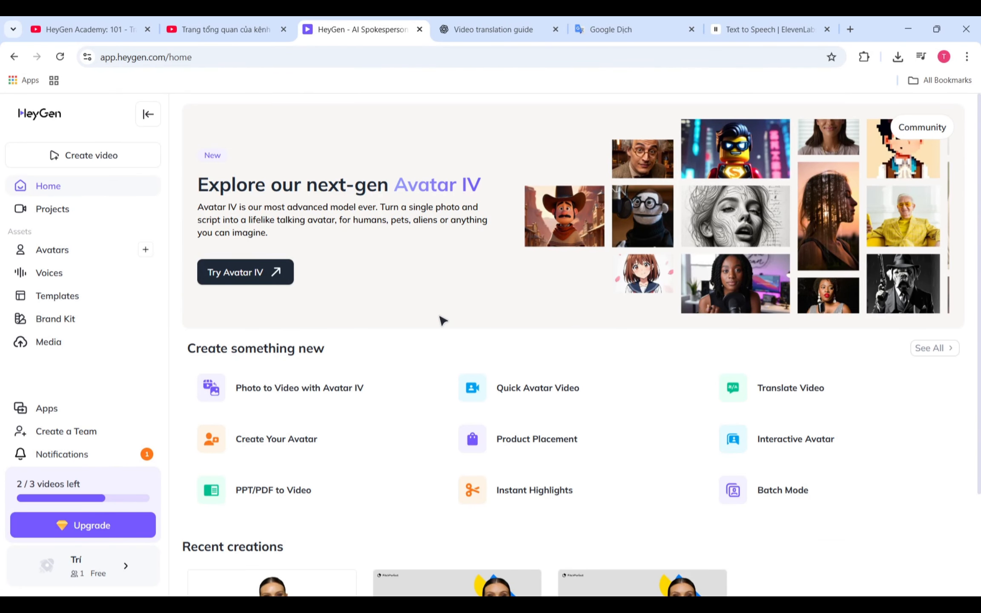
- Start a Translate Video project from the pasted YouTube link
{"action": "left_click", "coordinate": [120, 156]}
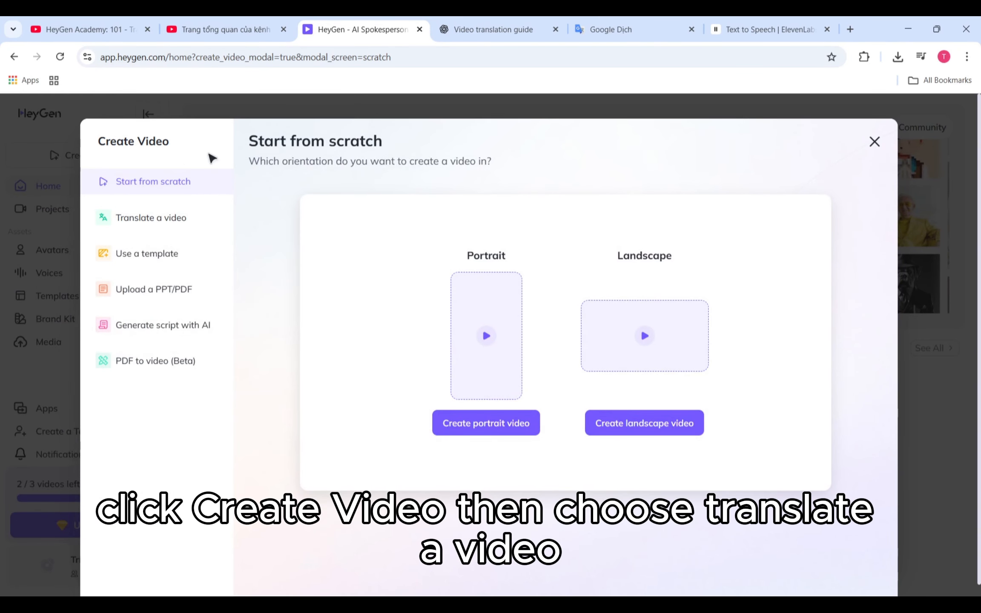
{"action": "left_click", "coordinate": [182, 219]}
{"action": "left_click", "coordinate": [394, 499]}
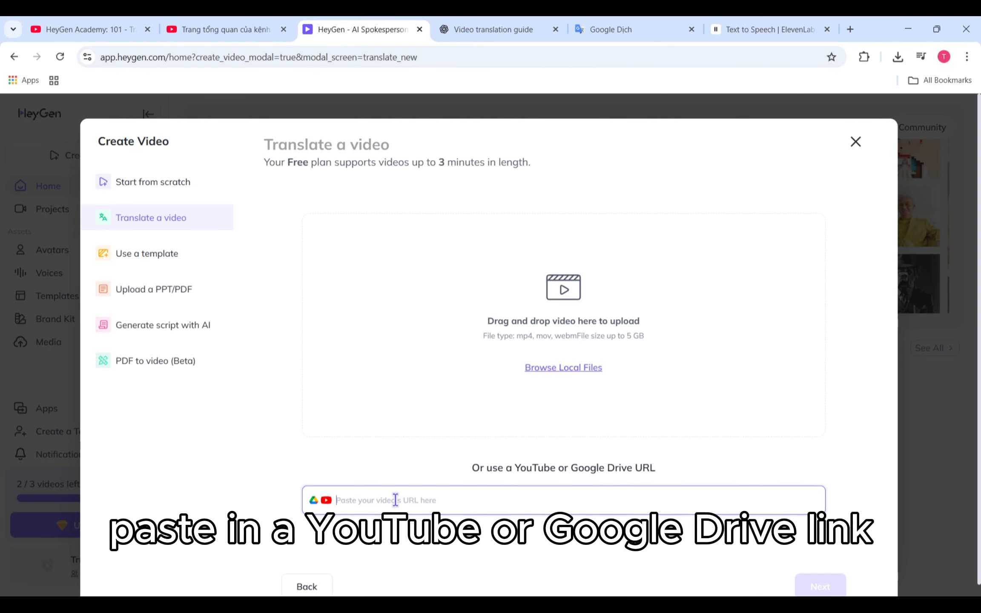
{"action": "type", "text": "https://www.youtube.com/watch?v=fVBZxATFG1A"}
{"action": "left_click", "coordinate": [812, 500]}
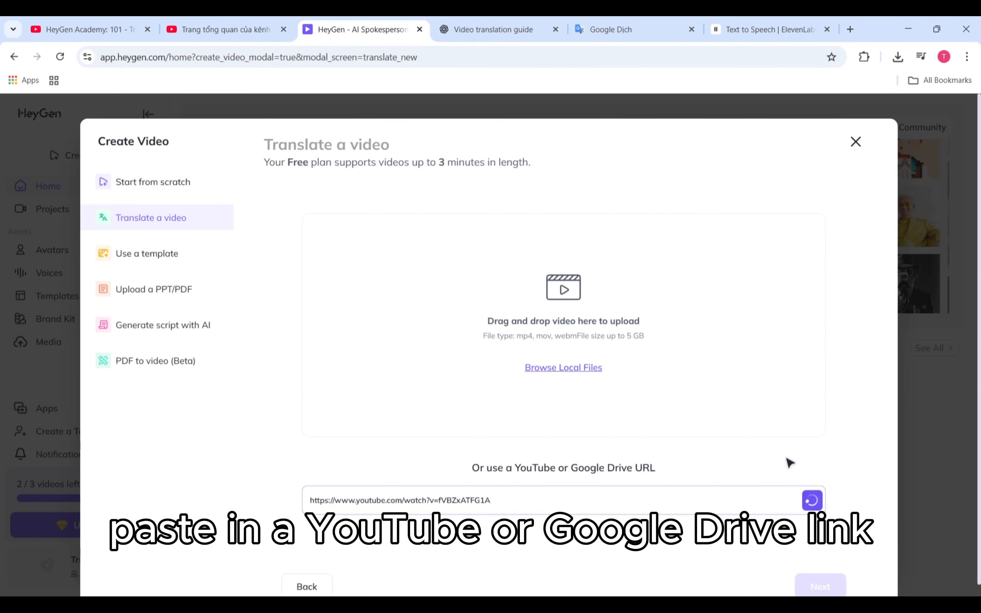
{"action": "scroll", "coordinate": [785, 462], "scroll_direction": "down", "scroll_amount": 1}
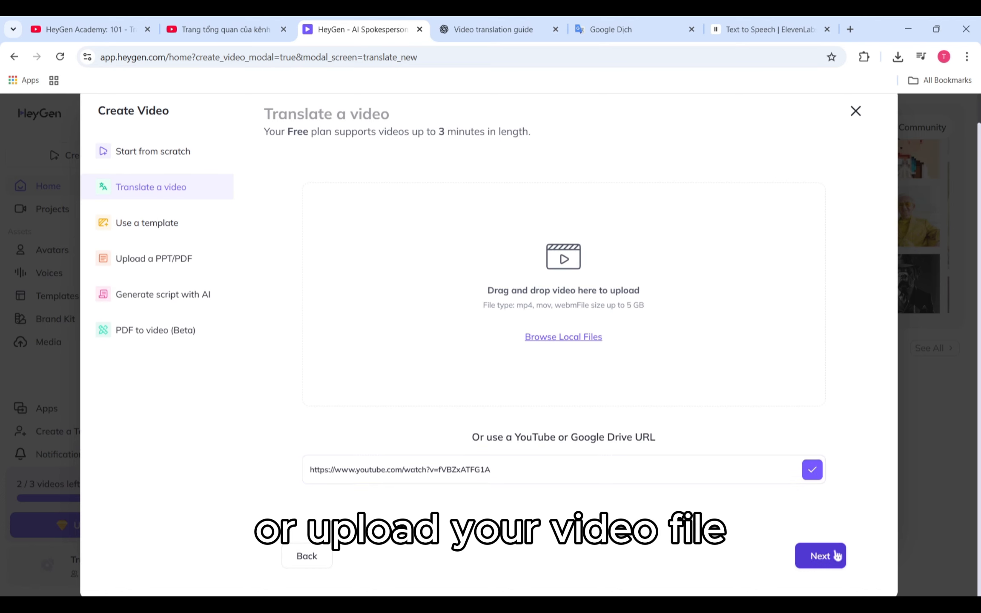
{"action": "left_click", "coordinate": [836, 556]}
- Choose Chinese, Japanese, Spanish and Italian as target languages, then show Advanced options
{"action": "left_click", "coordinate": [727, 235]}
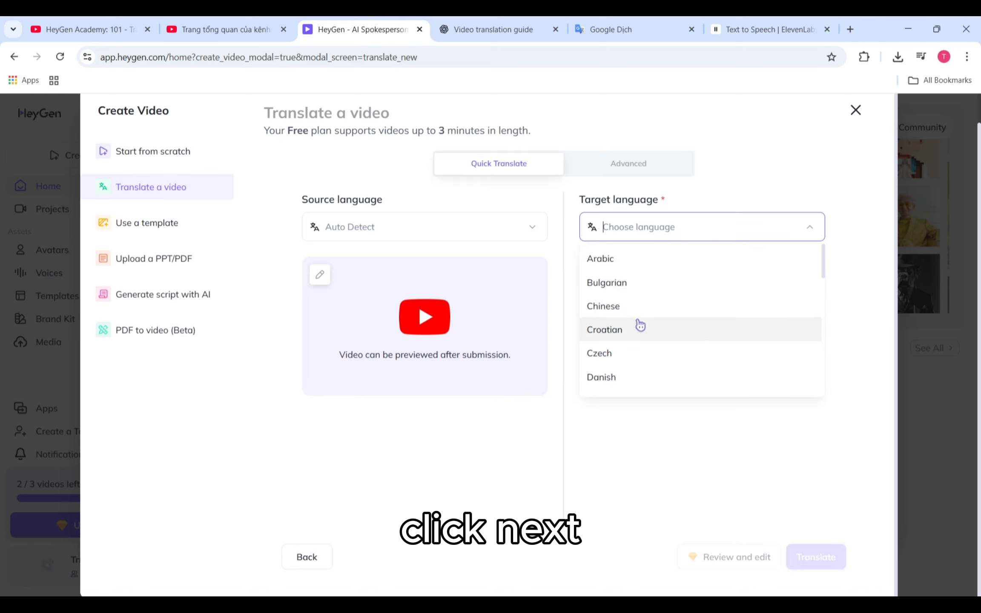
{"action": "left_click", "coordinate": [639, 306]}
{"action": "type", "text": "ja"}
{"action": "left_click", "coordinate": [711, 257]}
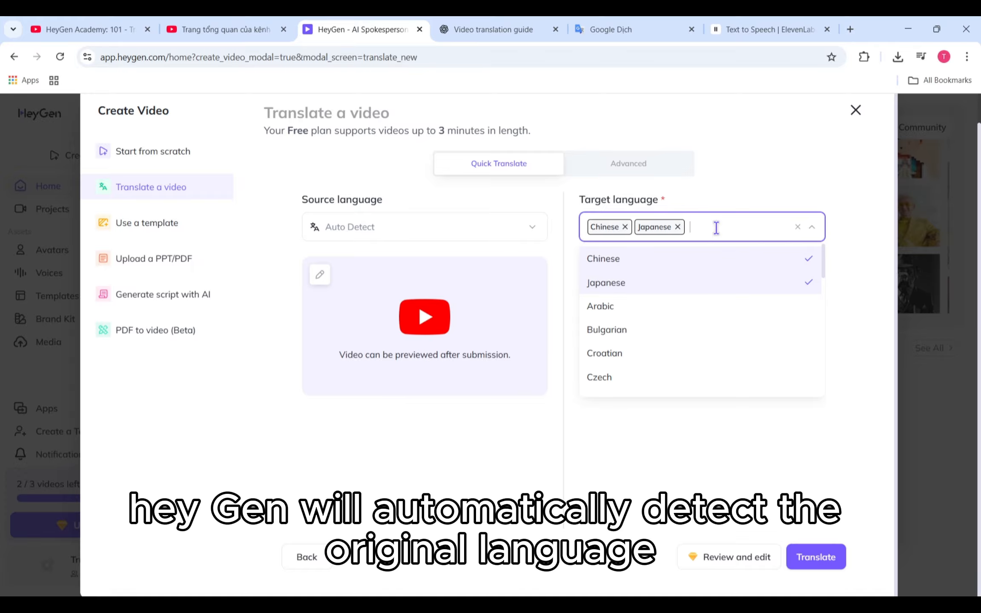
{"action": "type", "text": "spa"}
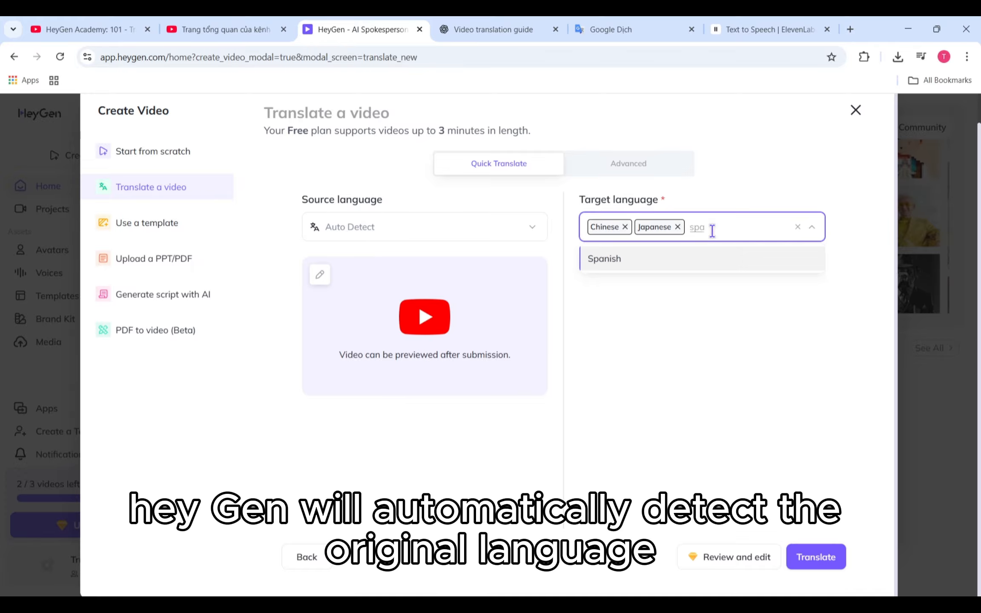
{"action": "key", "text": "Return"}
{"action": "type", "text": "ita"}
{"action": "left_click", "coordinate": [714, 265]}
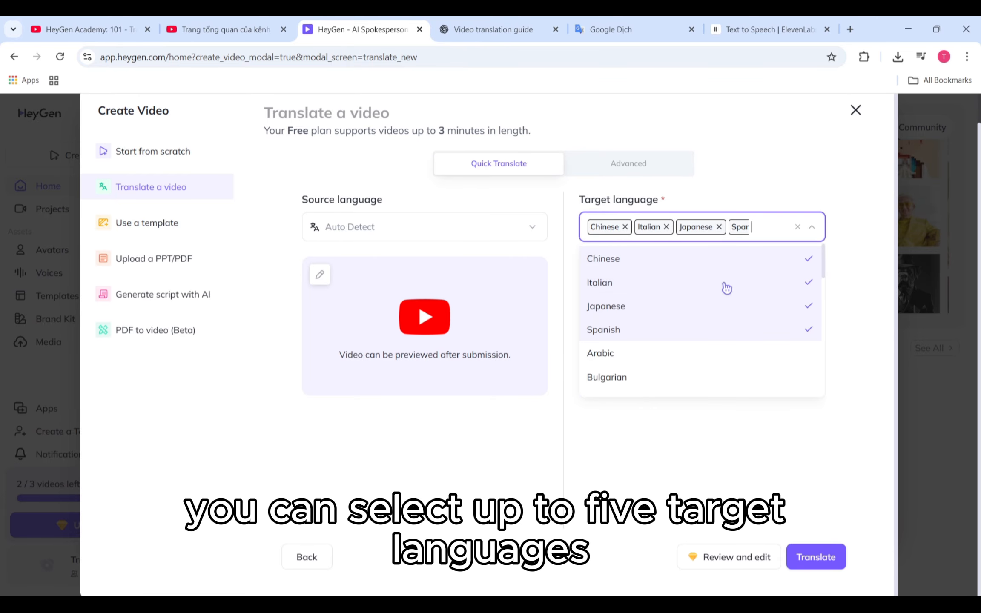
{"action": "left_click", "coordinate": [791, 426]}
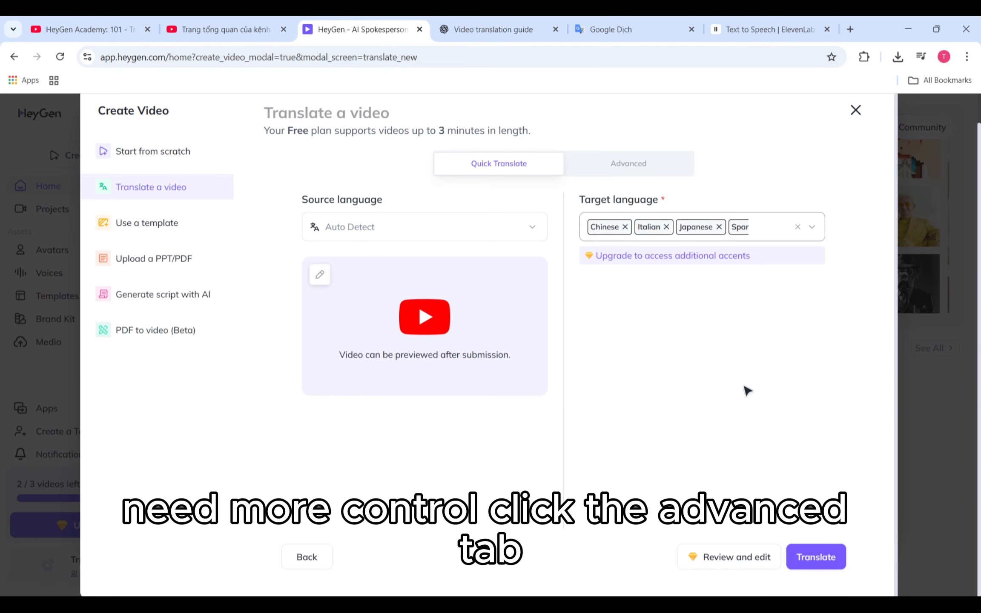
{"action": "left_click", "coordinate": [667, 164]}
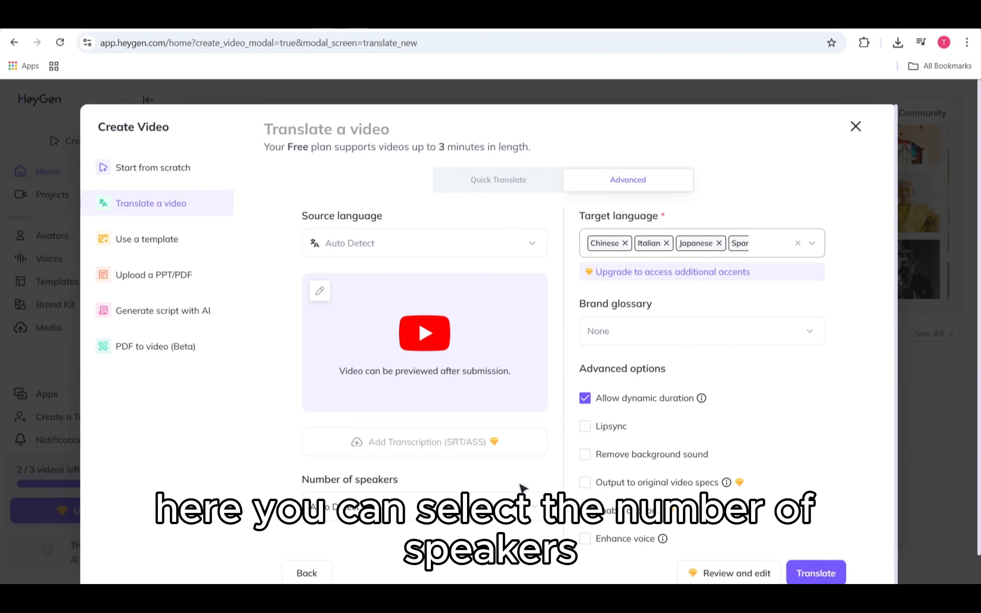
- Keep speakers on Auto Detect, leave Lipsync off, and enable Remove background sound
{"action": "left_click", "coordinate": [521, 506]}
{"action": "left_click", "coordinate": [522, 506]}
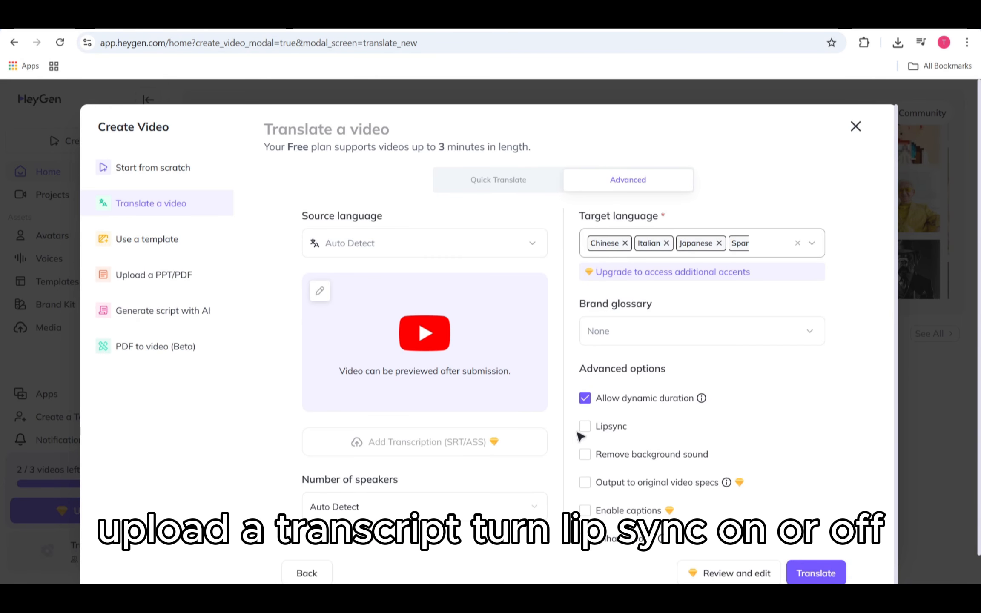
{"action": "left_click", "coordinate": [590, 437]}
{"action": "left_click", "coordinate": [591, 438]}
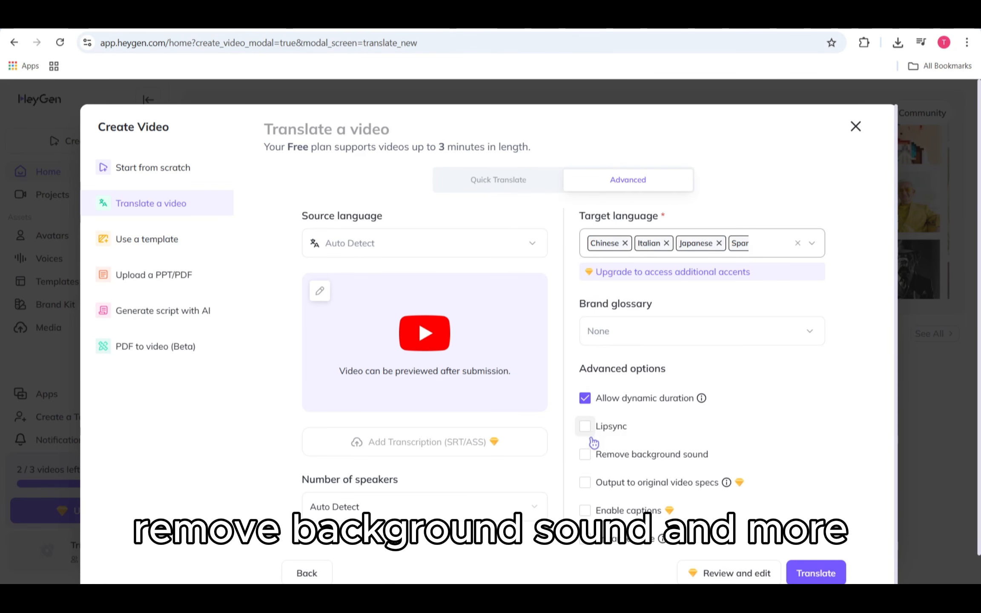
{"action": "left_click", "coordinate": [588, 454]}
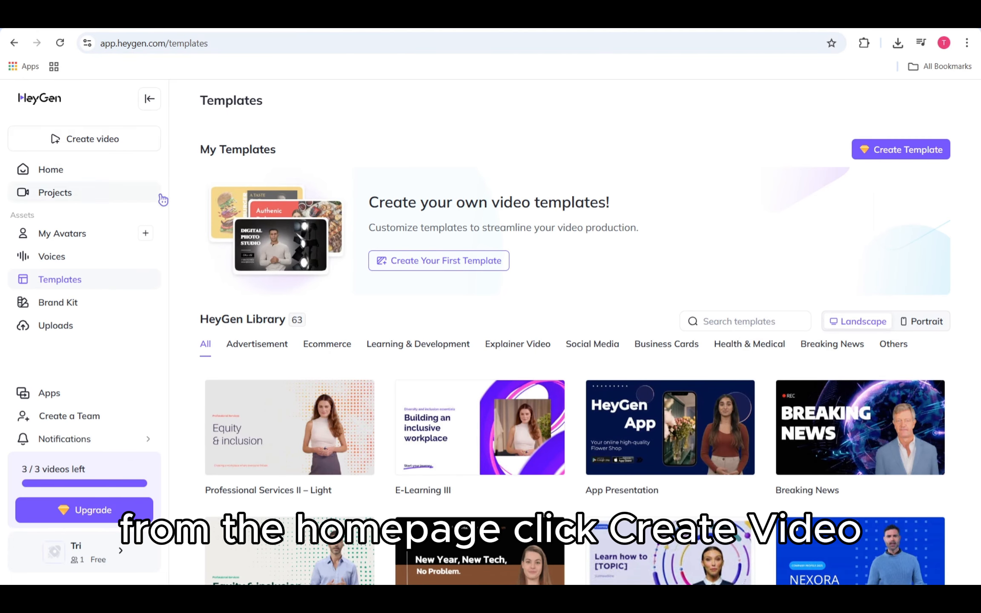
- Start a new video from a template and scroll through the template library
{"action": "left_click", "coordinate": [127, 137]}
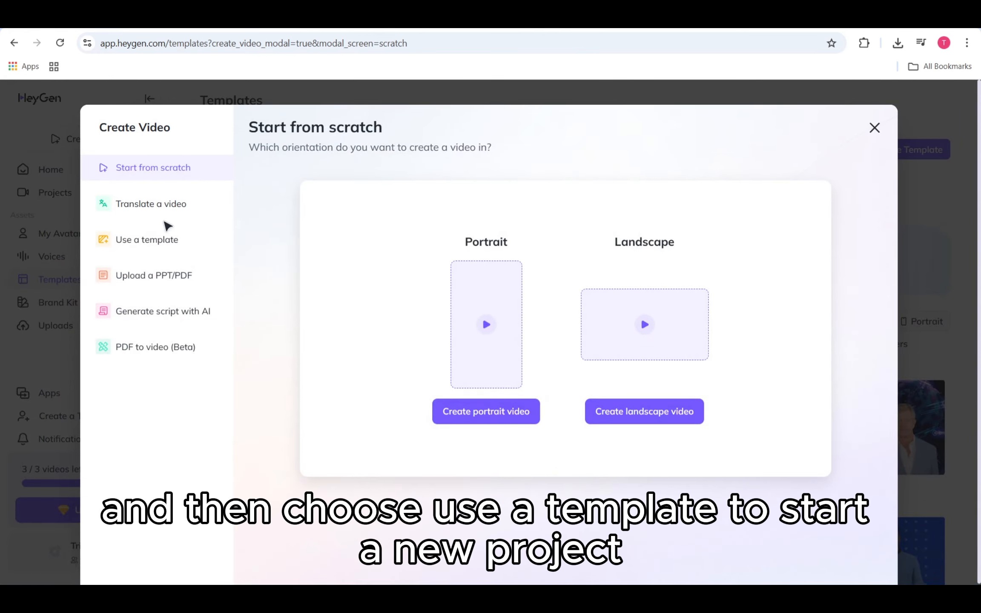
{"action": "left_click", "coordinate": [180, 249]}
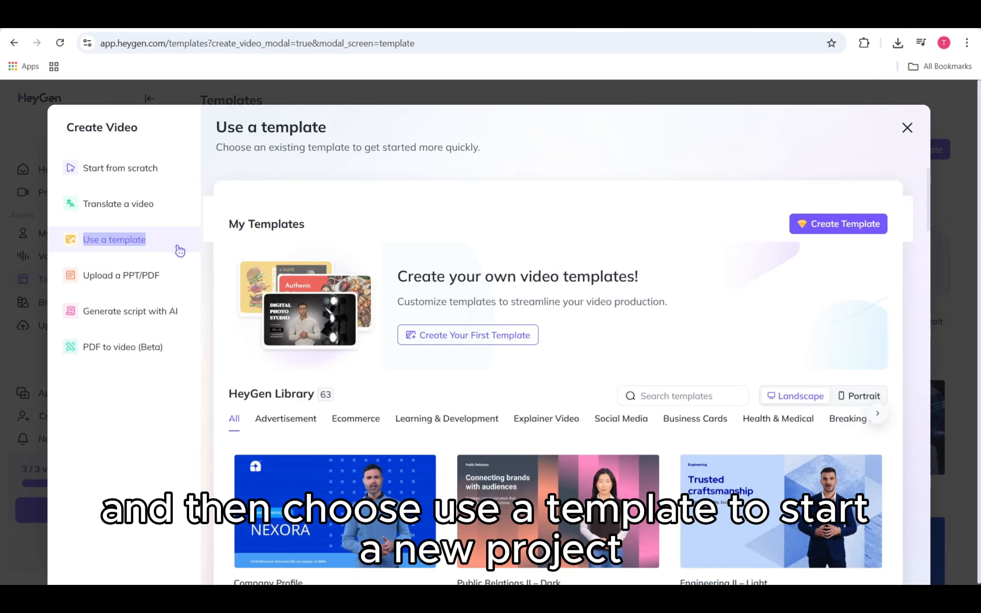
{"action": "scroll", "coordinate": [430, 313], "scroll_direction": "down", "scroll_amount": 10}
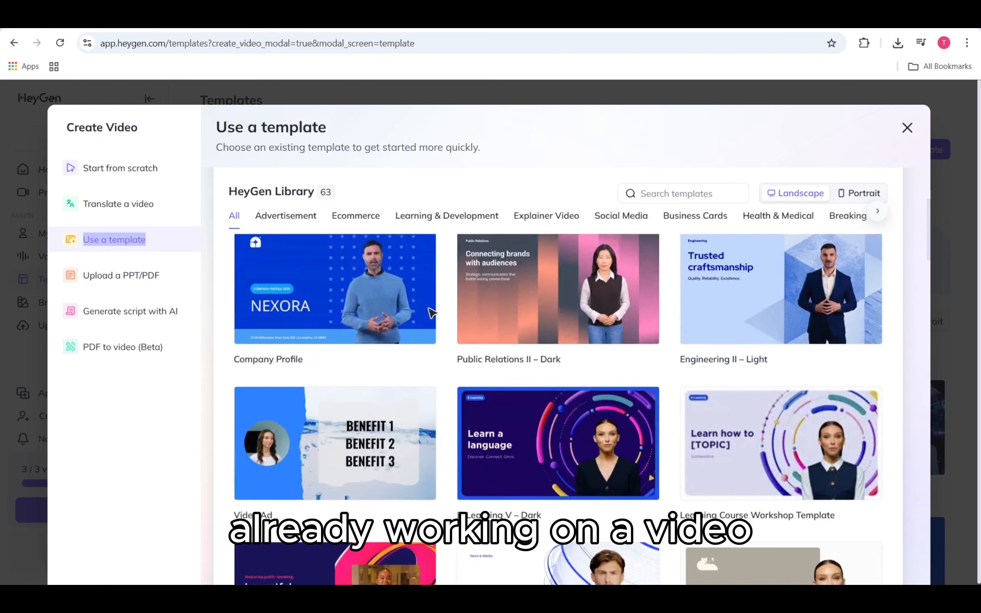
{"action": "scroll", "coordinate": [431, 313], "scroll_direction": "down", "scroll_amount": 8}
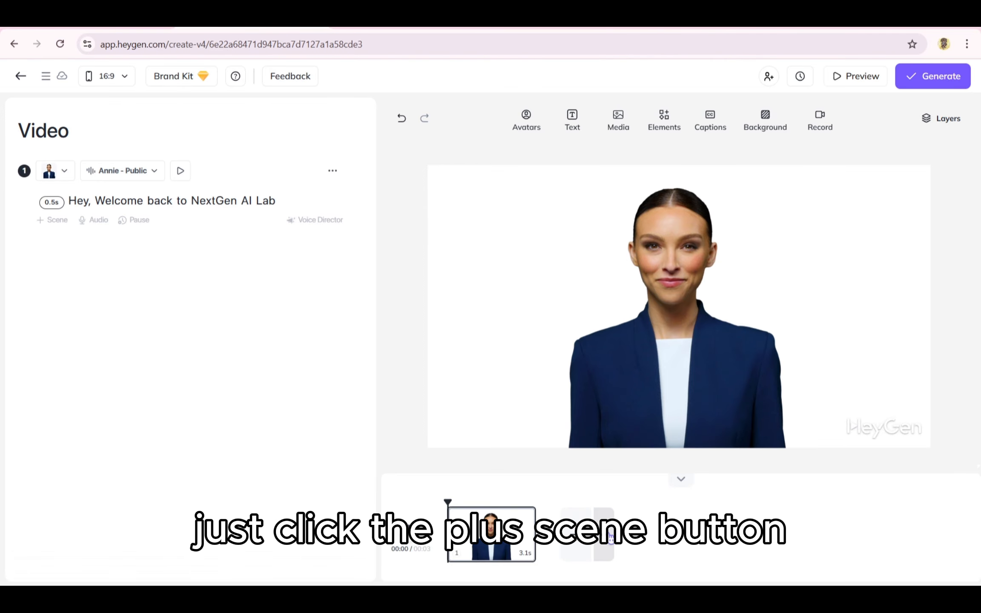
- Open the add-scene-from-template library and scroll through its templates
{"action": "left_click", "coordinate": [610, 538]}
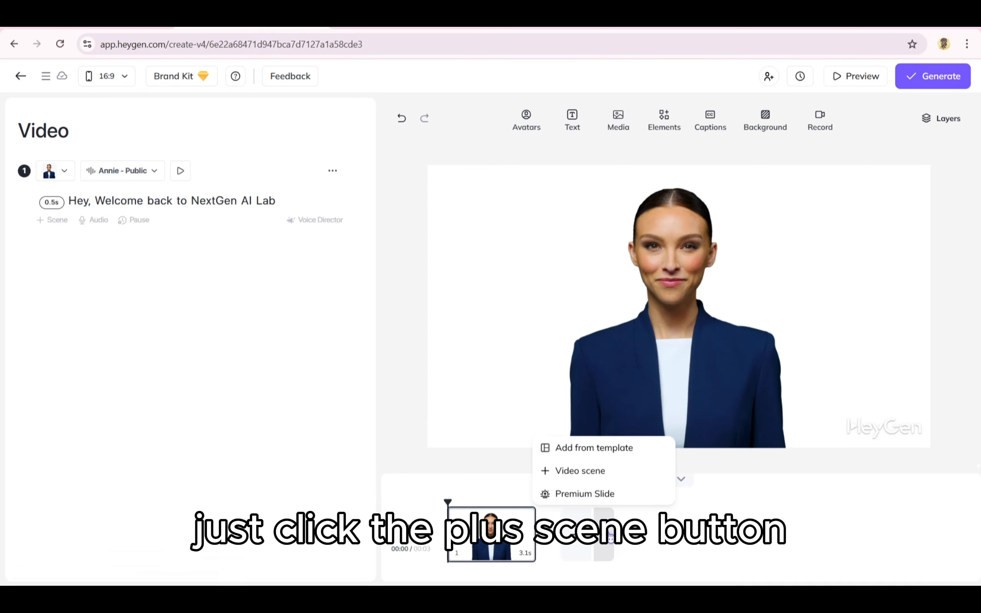
{"action": "left_click", "coordinate": [595, 451]}
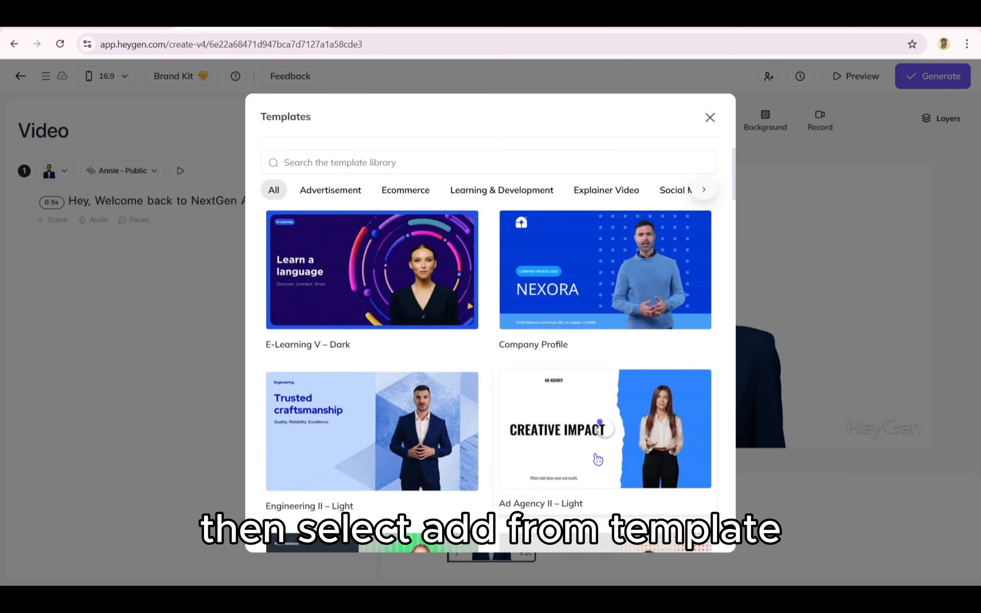
{"action": "scroll", "coordinate": [582, 324], "scroll_direction": "down", "scroll_amount": 1}
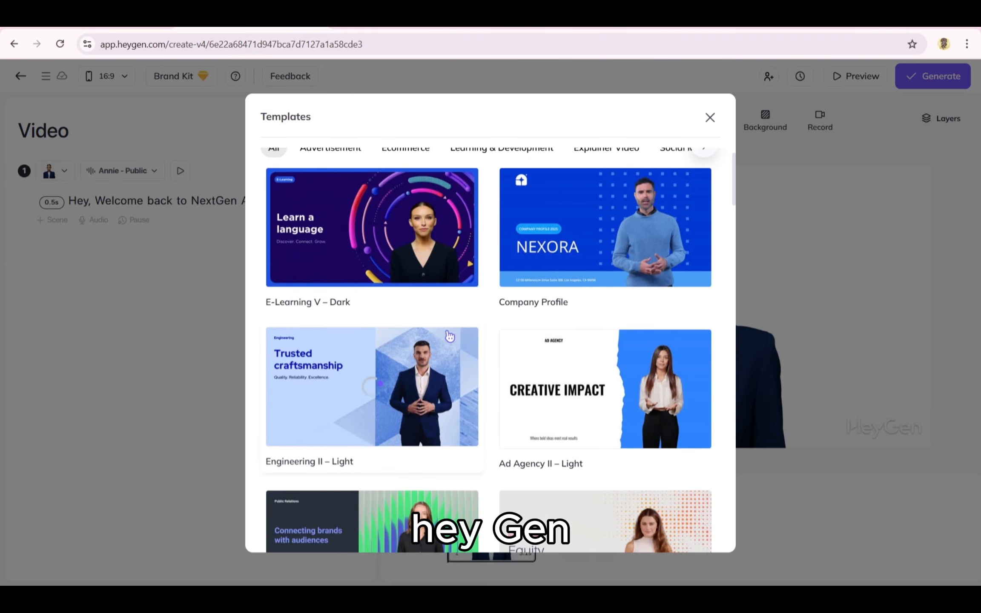
{"action": "scroll", "coordinate": [450, 336], "scroll_direction": "down", "scroll_amount": 2}
{"action": "scroll", "coordinate": [450, 336], "scroll_direction": "down", "scroll_amount": 5}
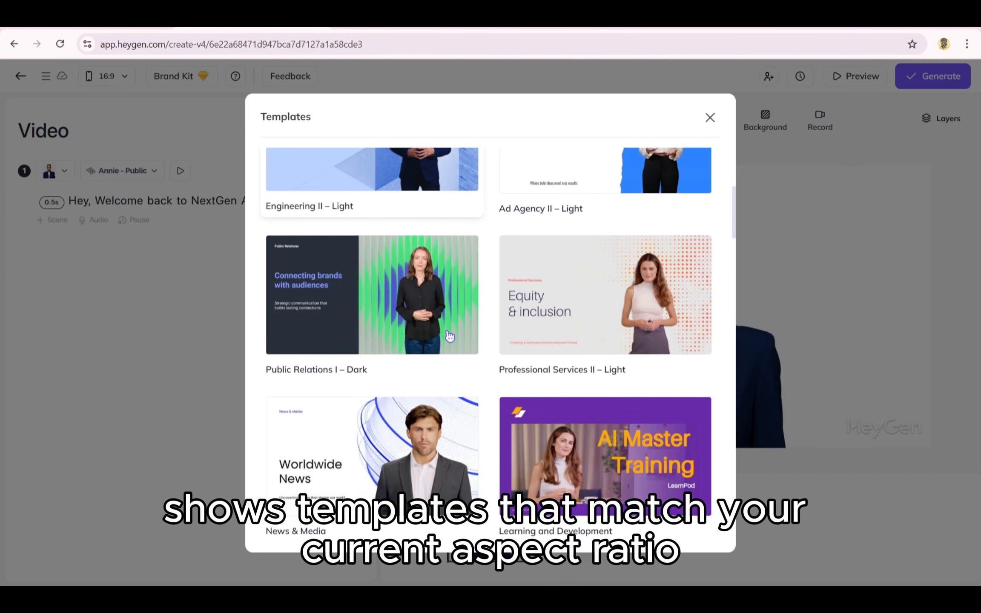
{"action": "scroll", "coordinate": [510, 270], "scroll_direction": "up", "scroll_amount": 4}
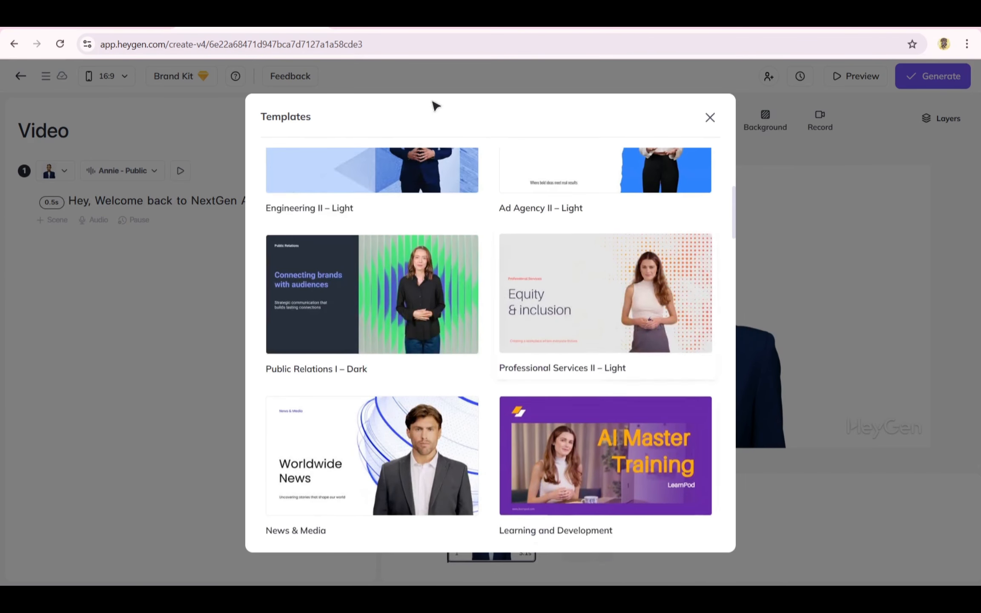
{"action": "scroll", "coordinate": [509, 269], "scroll_direction": "up", "scroll_amount": 4}
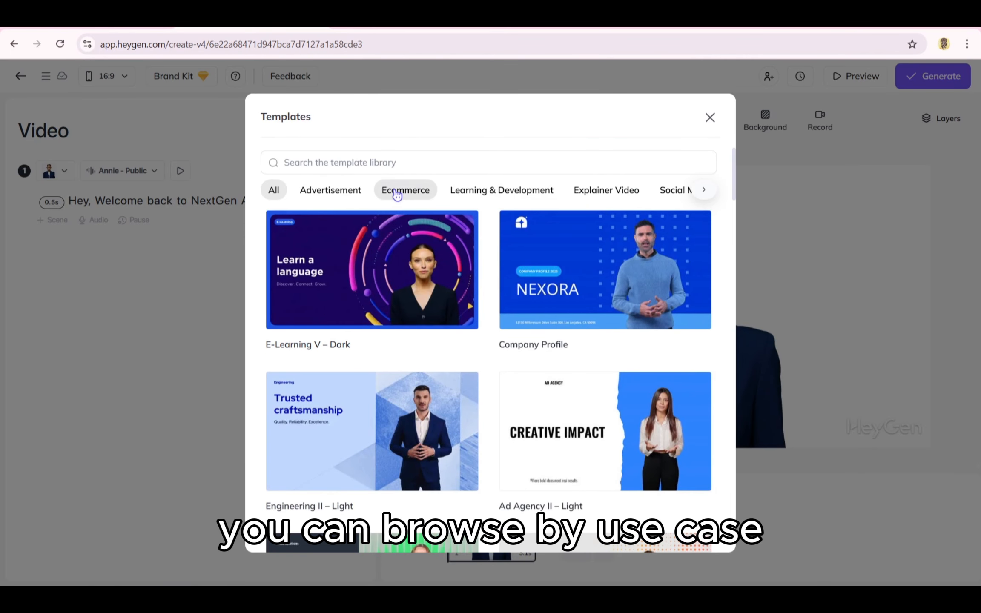
- Browse template categories, then add Ad Agency II – Light's Key Takeaways slide as a scene
{"action": "left_click", "coordinate": [407, 191]}
{"action": "left_click", "coordinate": [457, 193]}
{"action": "left_click", "coordinate": [579, 192]}
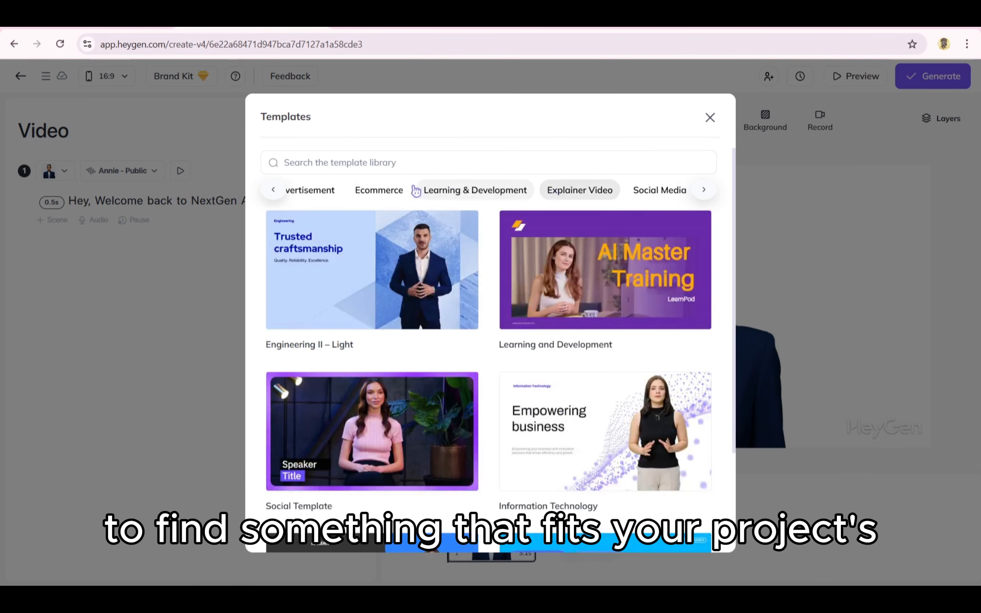
{"action": "left_click", "coordinate": [286, 190]}
{"action": "left_click", "coordinate": [286, 191]}
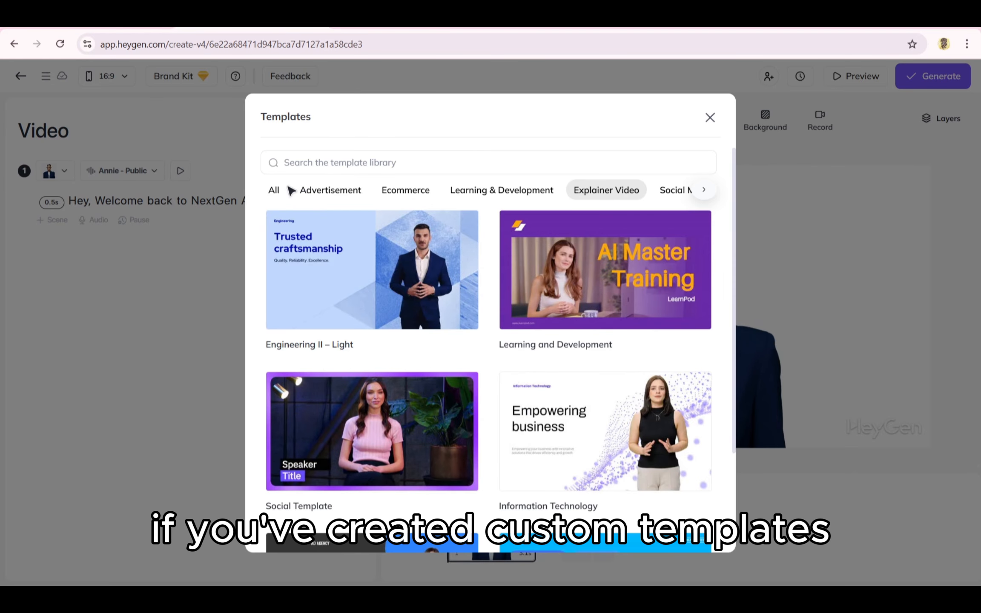
{"action": "left_click", "coordinate": [285, 192]}
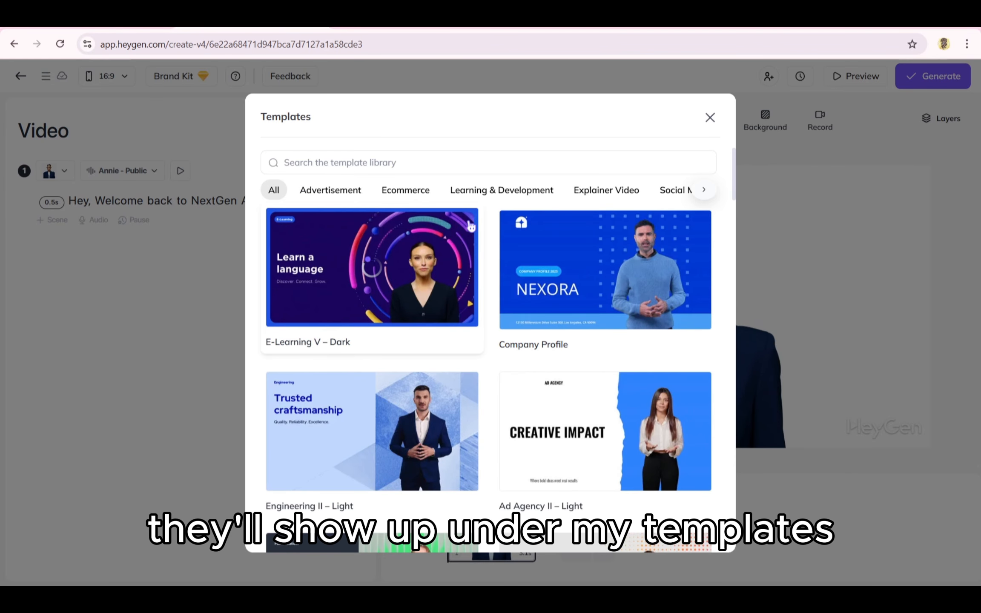
{"action": "scroll", "coordinate": [466, 298], "scroll_direction": "down", "scroll_amount": 5}
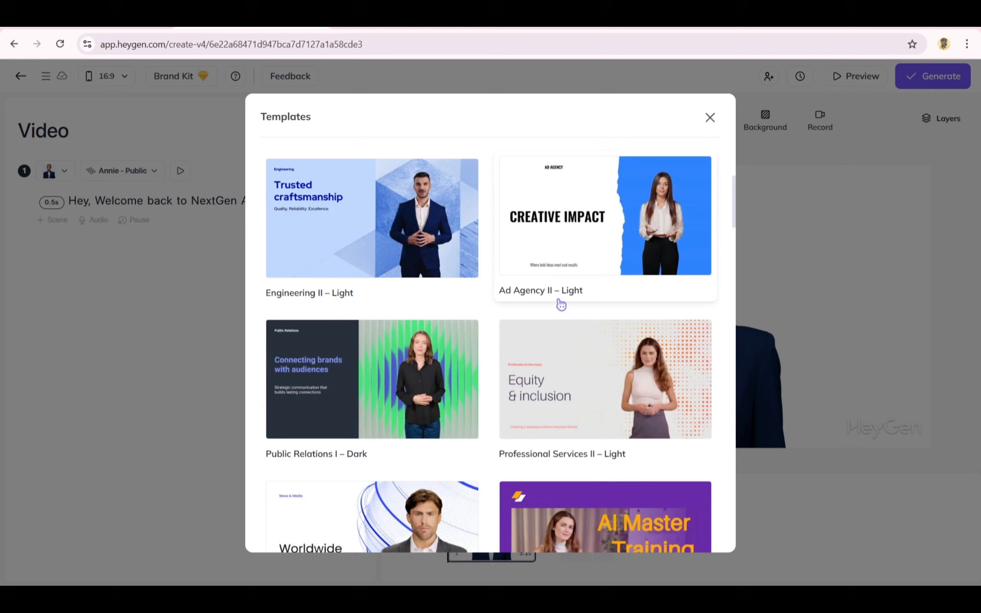
{"action": "left_click", "coordinate": [560, 267]}
{"action": "mouse_move", "coordinate": [573, 205]}
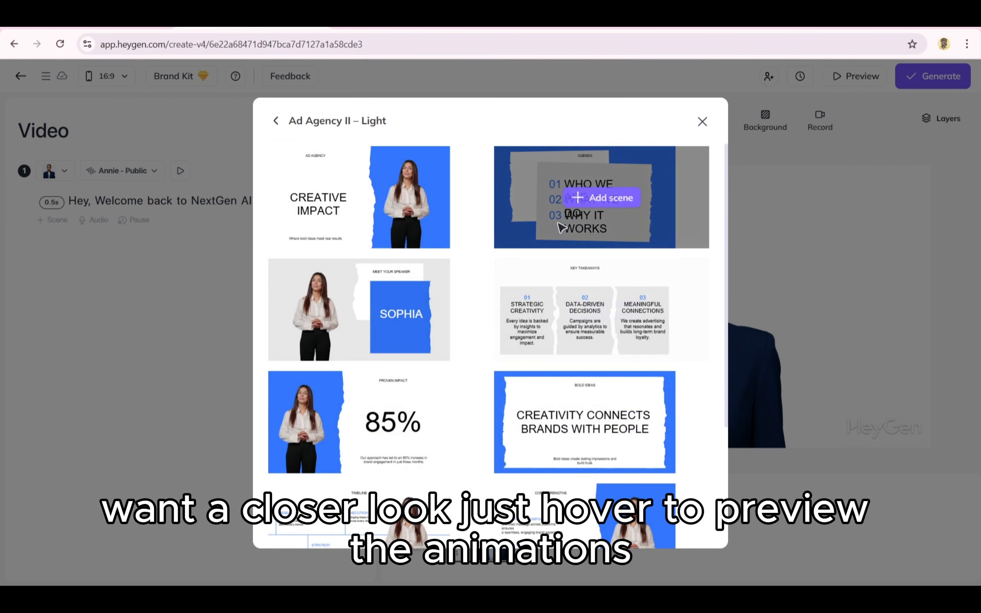
{"action": "left_click", "coordinate": [572, 309]}
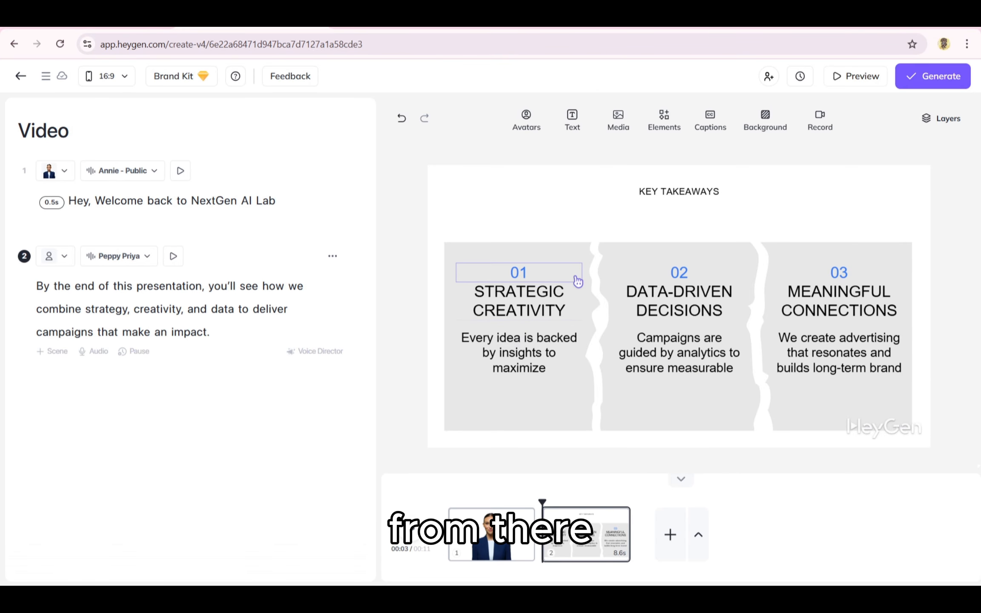
- Select the Key Takeaways cards and make card 03 pink
{"action": "left_click", "coordinate": [558, 337]}
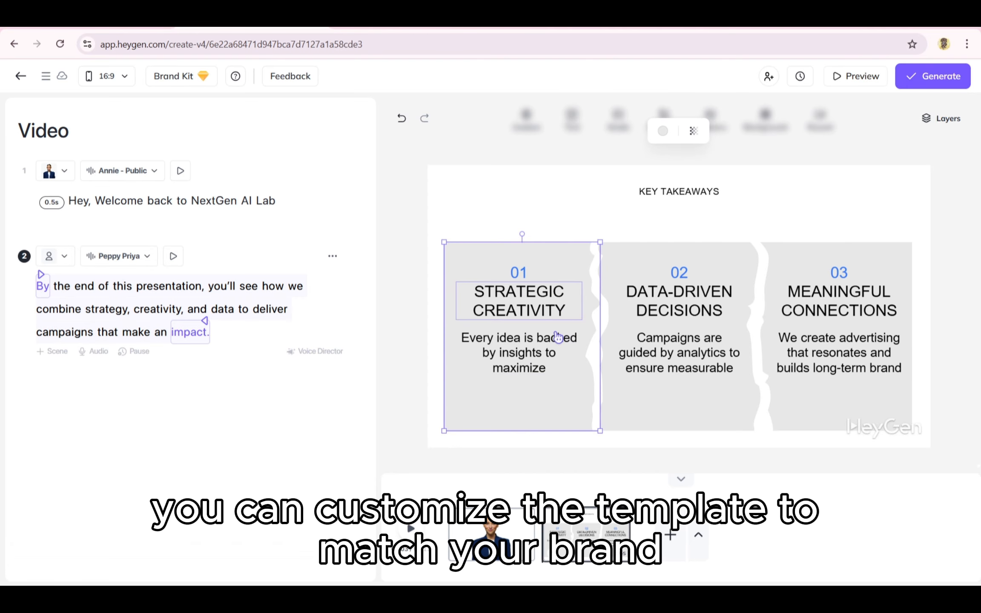
{"action": "left_click", "coordinate": [557, 338]}
{"action": "left_click", "coordinate": [544, 292]}
{"action": "left_click", "coordinate": [706, 276]}
{"action": "left_click", "coordinate": [709, 332]}
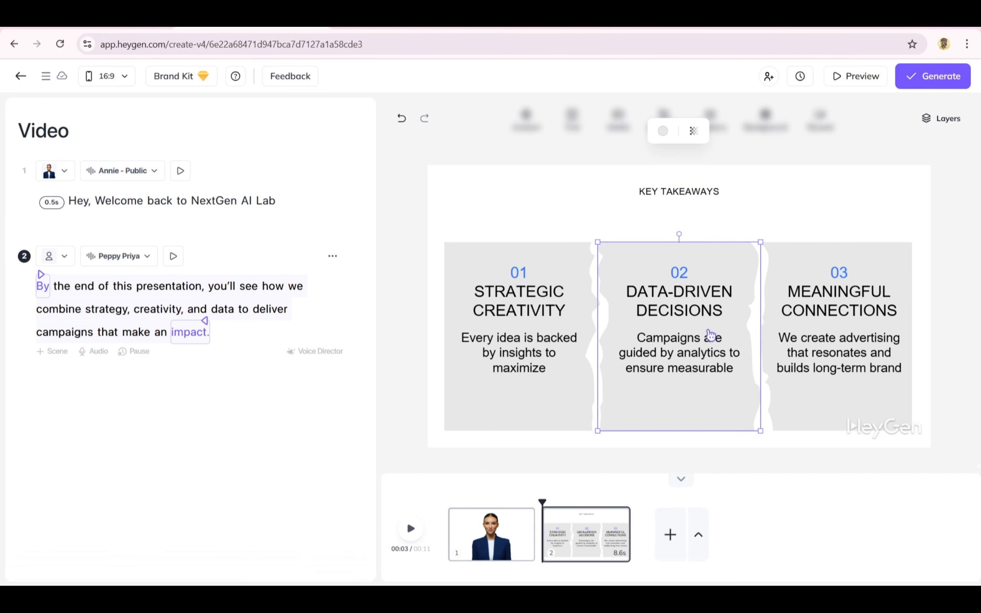
{"action": "left_click", "coordinate": [823, 254]}
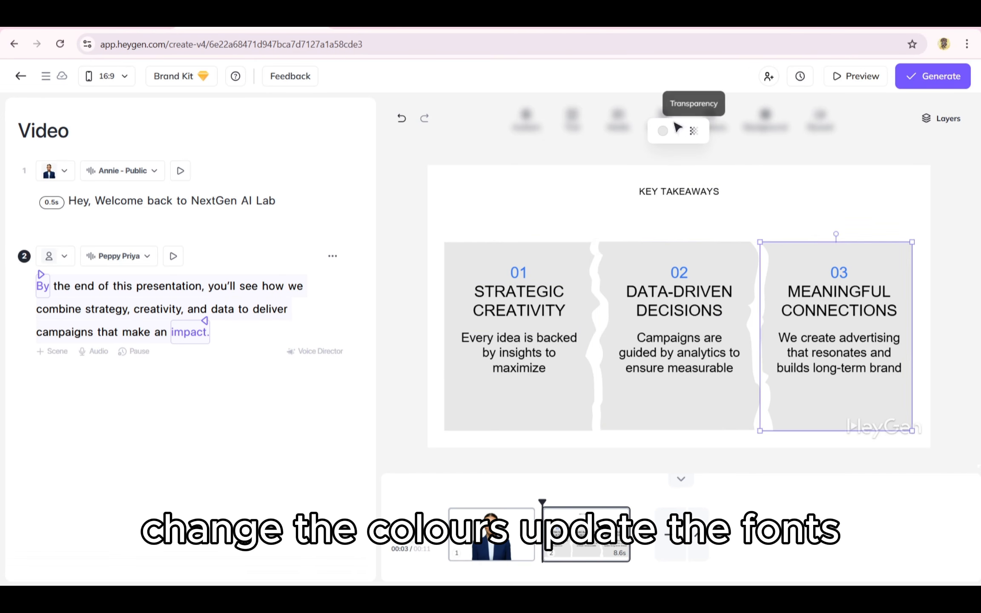
{"action": "left_click", "coordinate": [663, 131]}
{"action": "left_click", "coordinate": [604, 203]}
- Make card 02 dark brown and card 01 dark red
{"action": "left_click", "coordinate": [675, 255]}
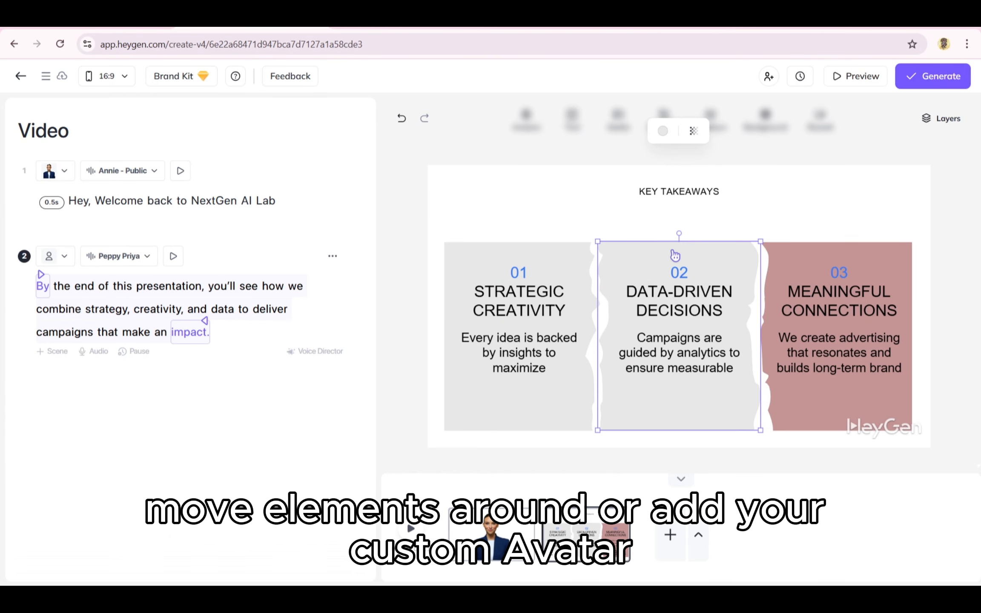
{"action": "left_click", "coordinate": [662, 130]}
{"action": "left_click", "coordinate": [630, 228]}
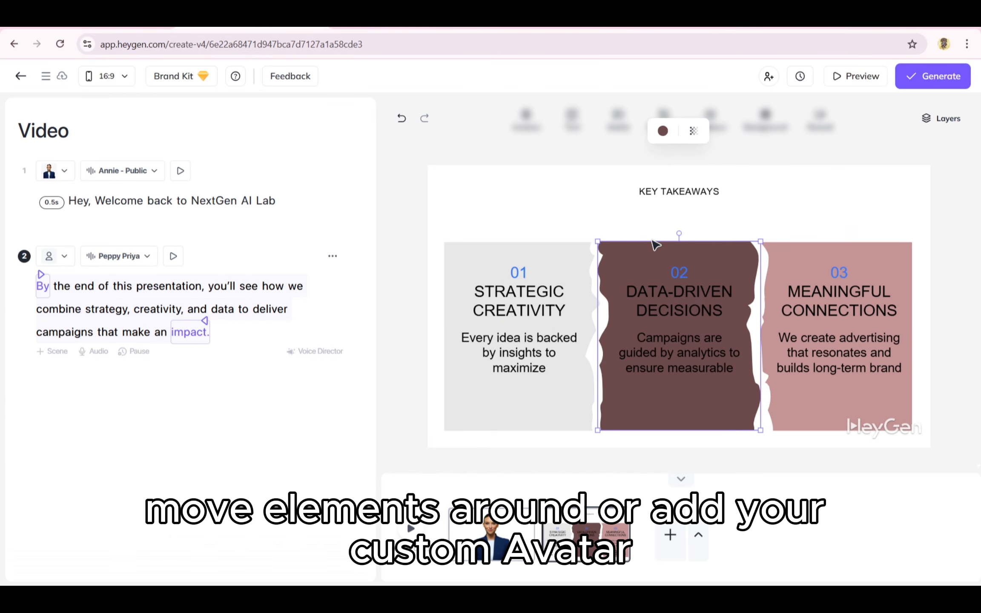
{"action": "left_click", "coordinate": [565, 263]}
{"action": "left_click", "coordinate": [662, 130]}
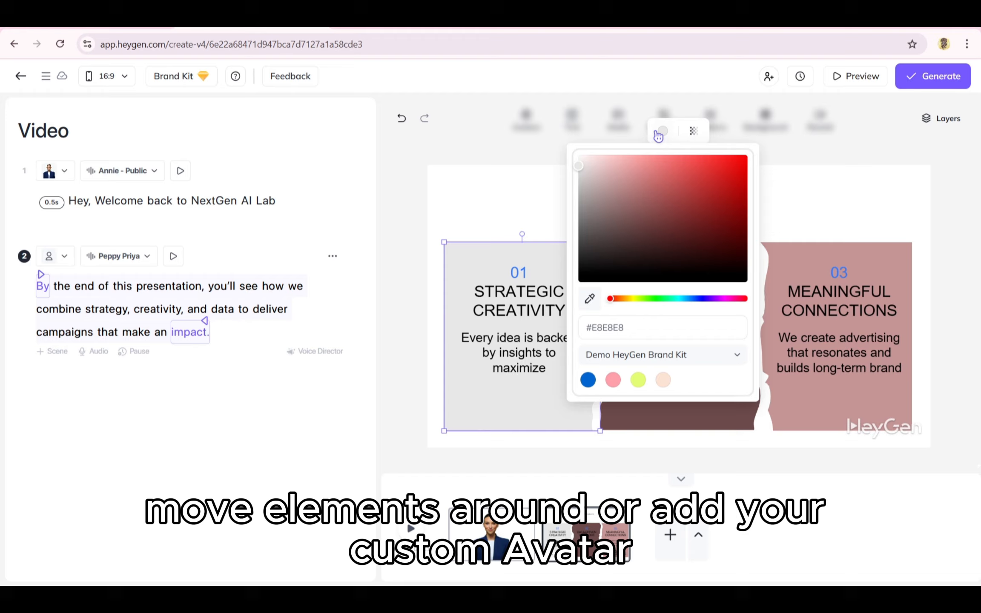
{"action": "left_click", "coordinate": [684, 213]}
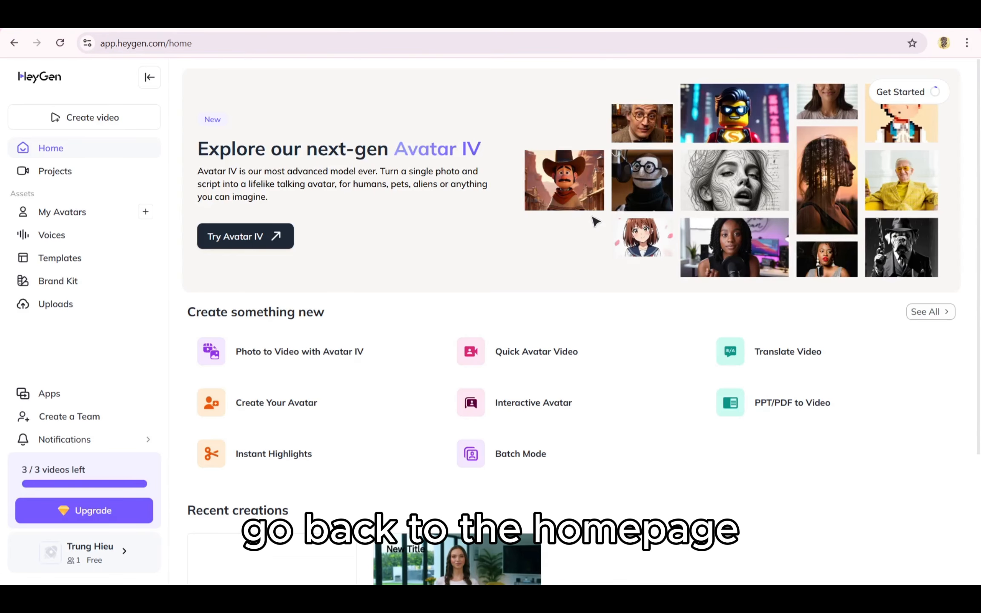
- Go to the Templates page from the left sidebar
{"action": "left_click", "coordinate": [109, 266]}
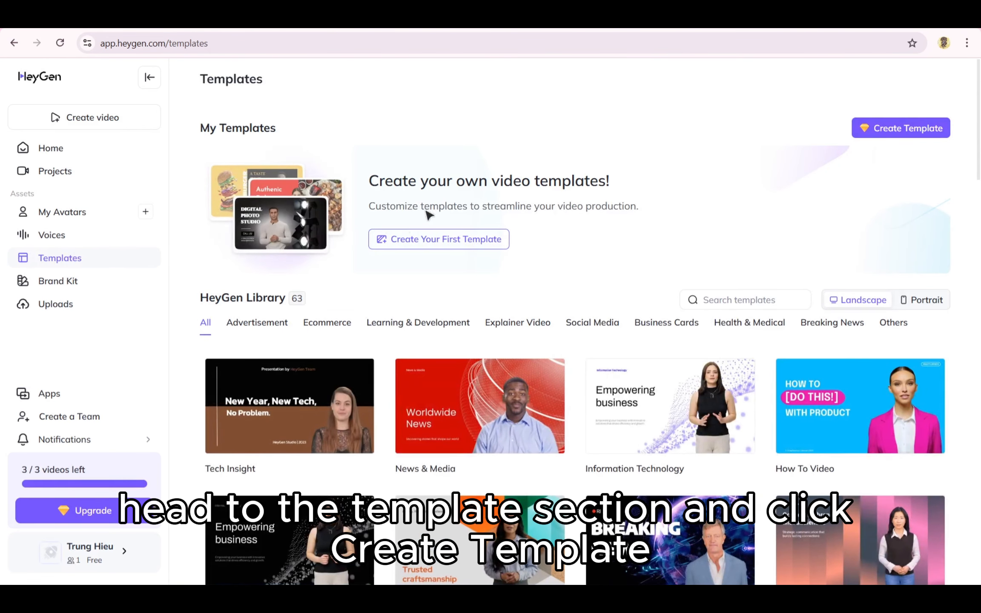